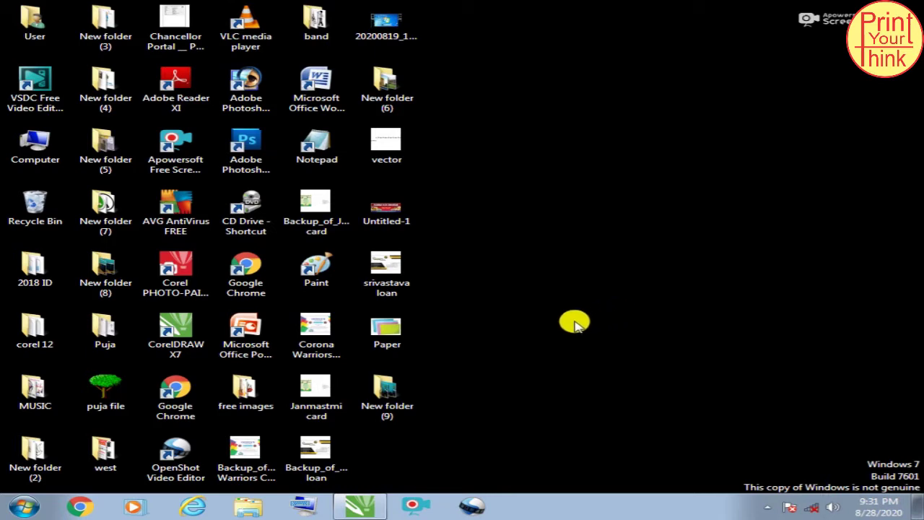
Switch to CorelDRAW, view the letterhead on Page 1 and open the blank Page 2
{"action": "left_click", "coordinate": [365, 510]}
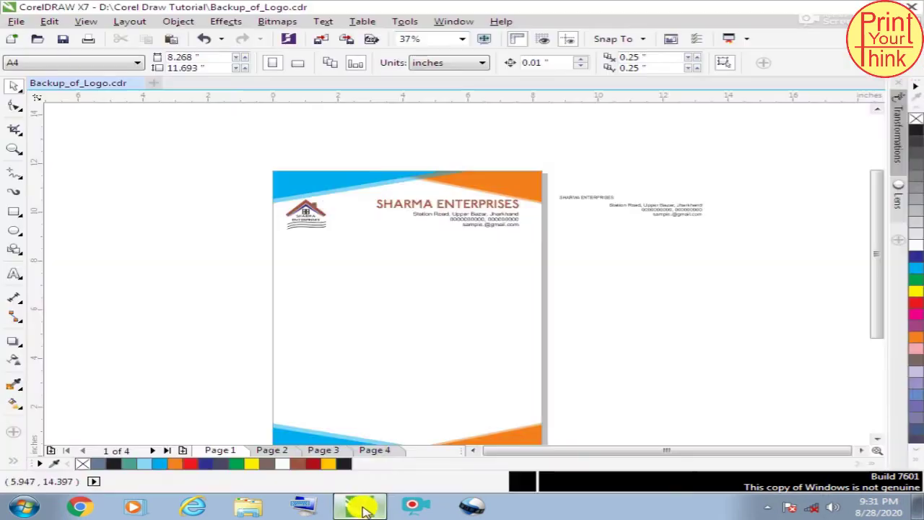
{"action": "scroll", "coordinate": [433, 244], "scroll_direction": "down", "scroll_amount": 2}
{"action": "scroll", "coordinate": [444, 180], "scroll_direction": "up", "scroll_amount": 2}
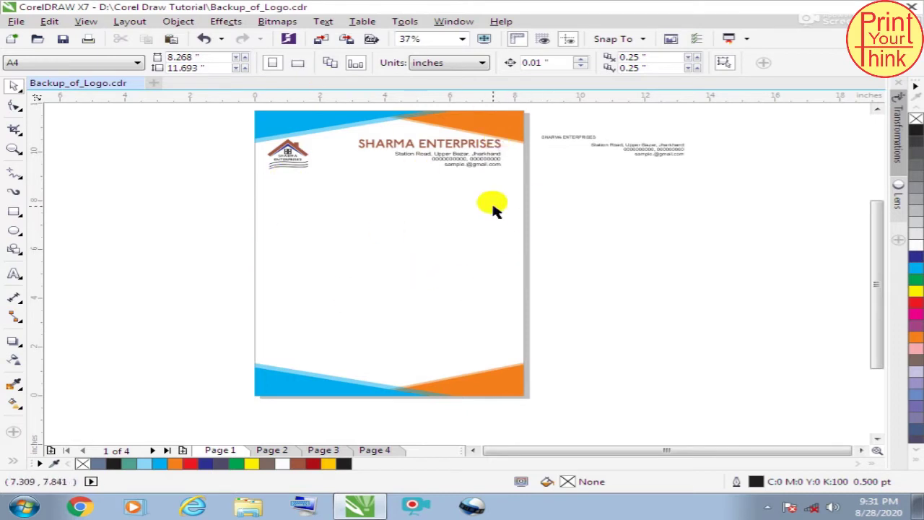
{"action": "left_click", "coordinate": [262, 451]}
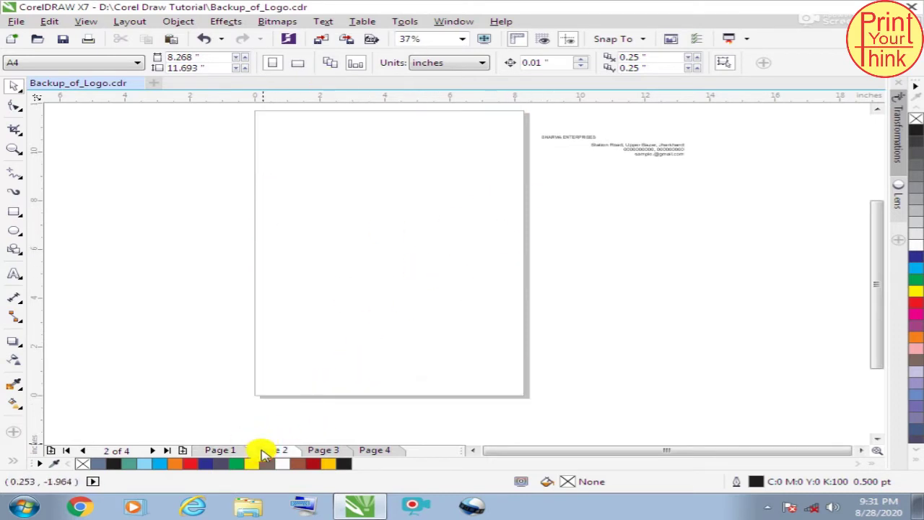
{"action": "scroll", "coordinate": [447, 329], "scroll_direction": "down", "scroll_amount": 1}
{"action": "scroll", "coordinate": [388, 187], "scroll_direction": "up", "scroll_amount": 1}
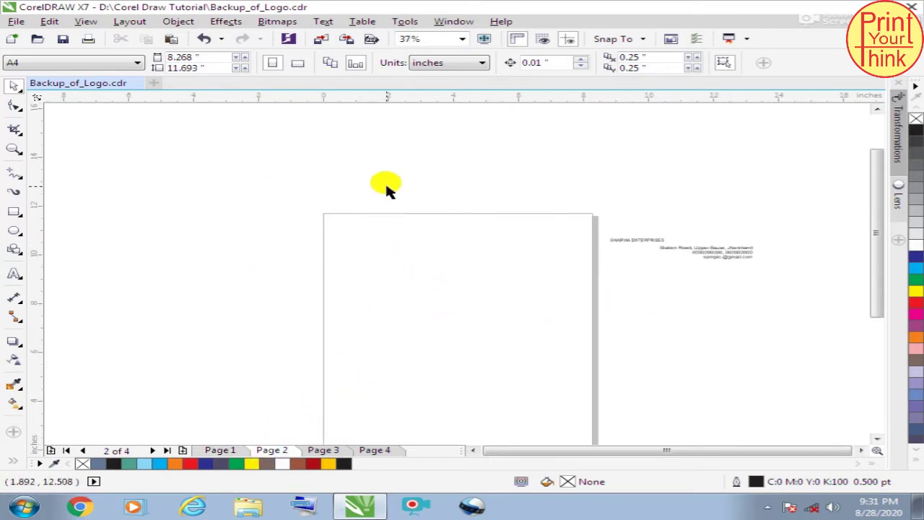
{"action": "scroll", "coordinate": [411, 188], "scroll_direction": "down", "scroll_amount": 1}
{"action": "scroll", "coordinate": [411, 186], "scroll_direction": "up", "scroll_amount": 1}
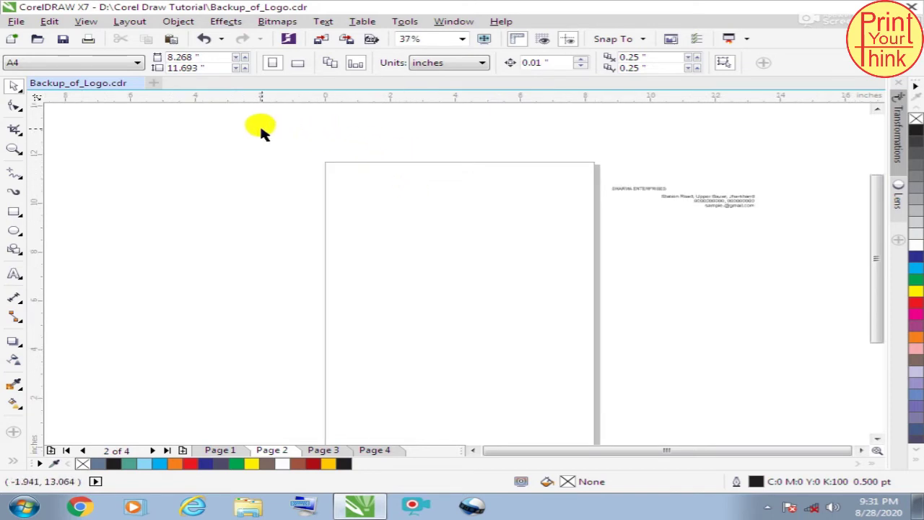
Add a page-sized rectangle to Page 2, move it off the page and place it back over the page frame
{"action": "double_click", "coordinate": [14, 211]}
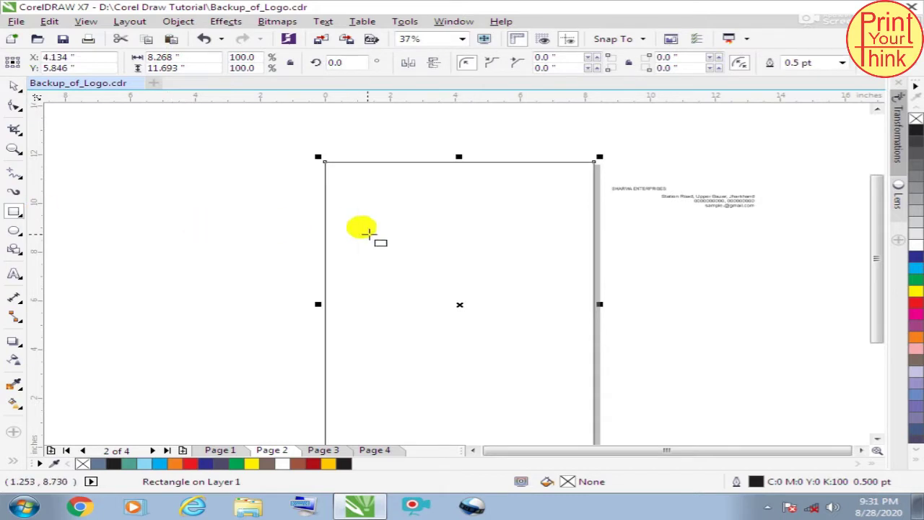
{"action": "left_click", "coordinate": [16, 86]}
{"action": "left_click_drag", "start_coordinate": [490, 243], "coordinate": [332, 218]}
{"action": "scroll", "coordinate": [392, 190], "scroll_direction": "down", "scroll_amount": 1}
{"action": "scroll", "coordinate": [392, 202], "scroll_direction": "up", "scroll_amount": 1}
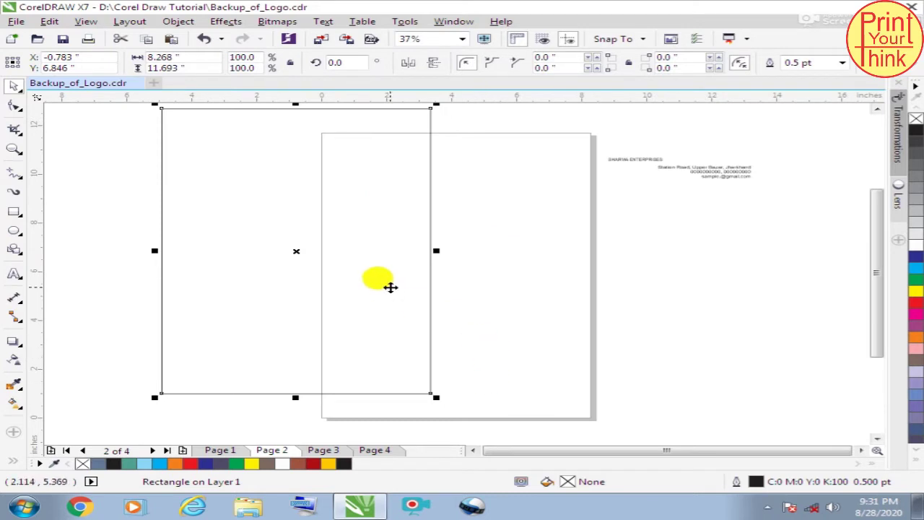
{"action": "left_click_drag", "start_coordinate": [399, 280], "coordinate": [562, 317]}
{"action": "left_click", "coordinate": [681, 303]}
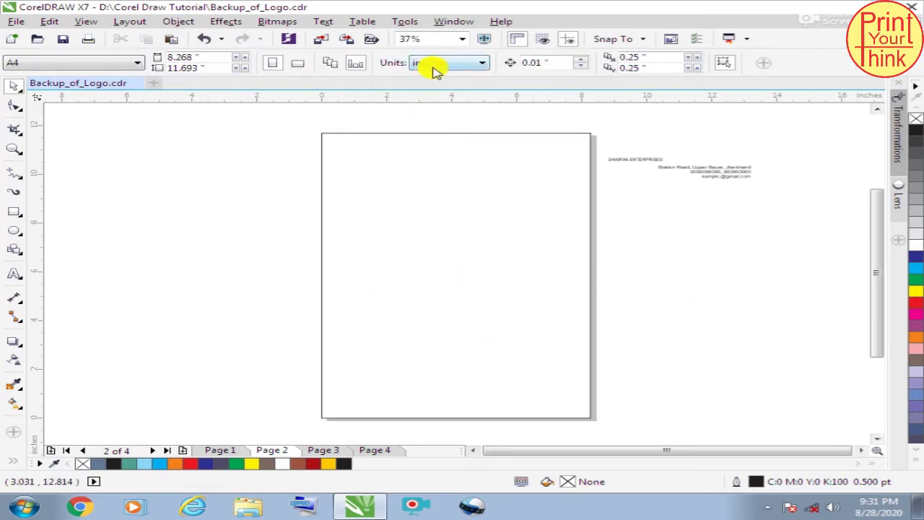
Choose A4 as the page size
{"action": "left_click", "coordinate": [130, 63]}
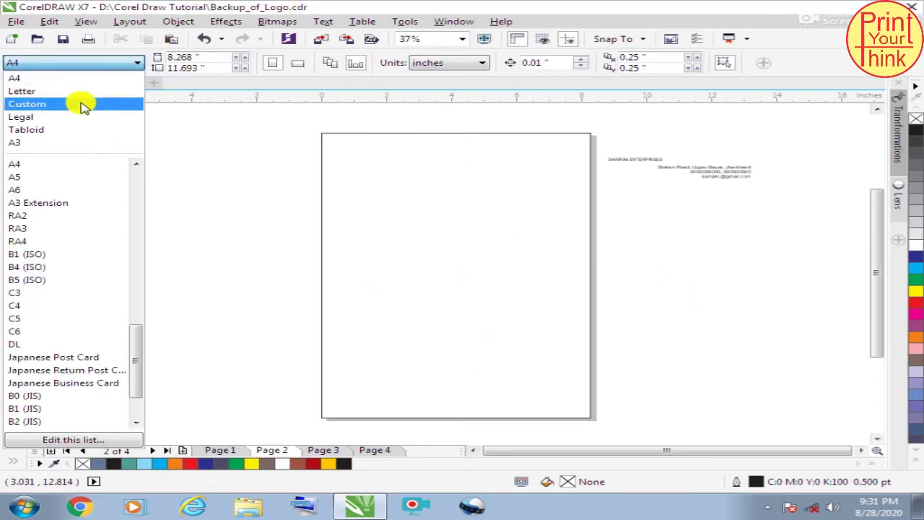
{"action": "left_click", "coordinate": [75, 78]}
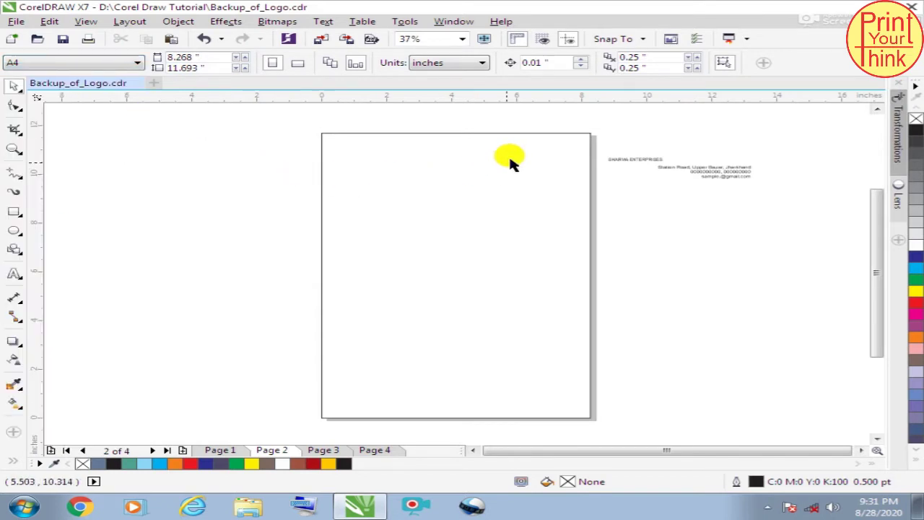
{"action": "left_click_drag", "start_coordinate": [378, 200], "coordinate": [261, 197]}
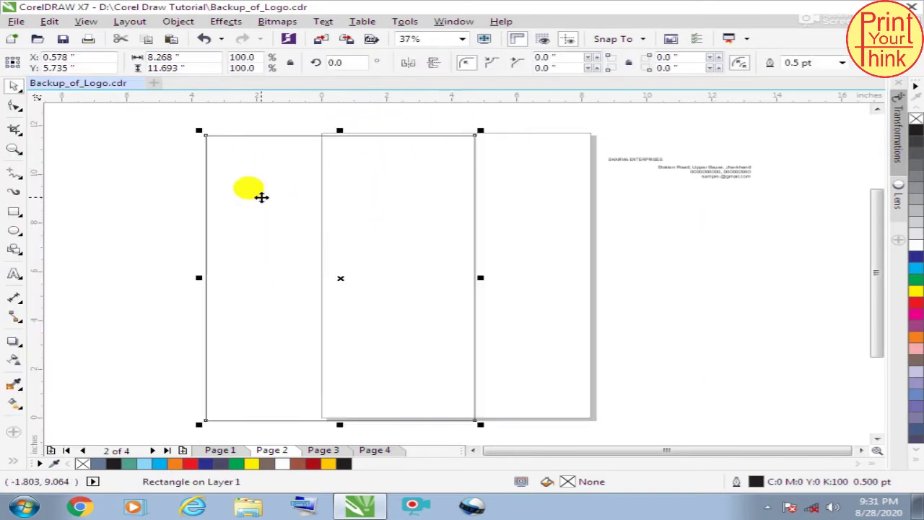
{"action": "key", "text": "Escape"}
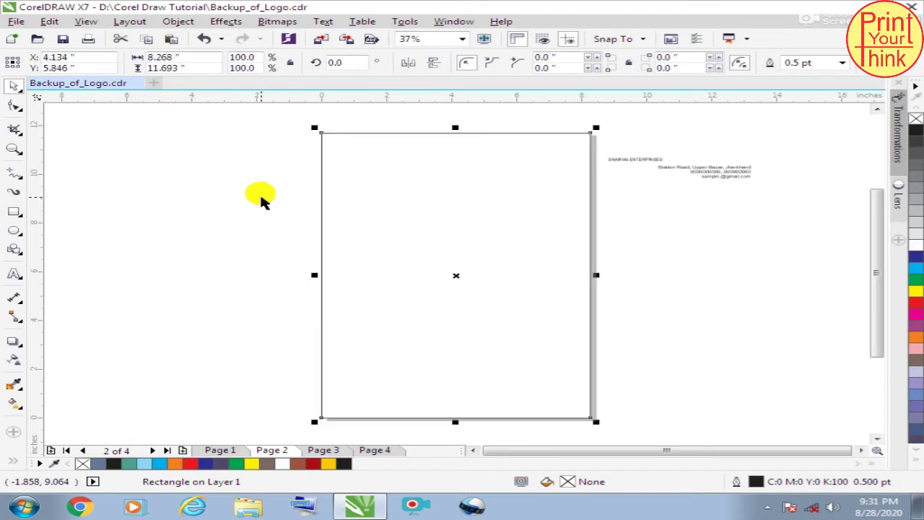
{"action": "left_click", "coordinate": [651, 240]}
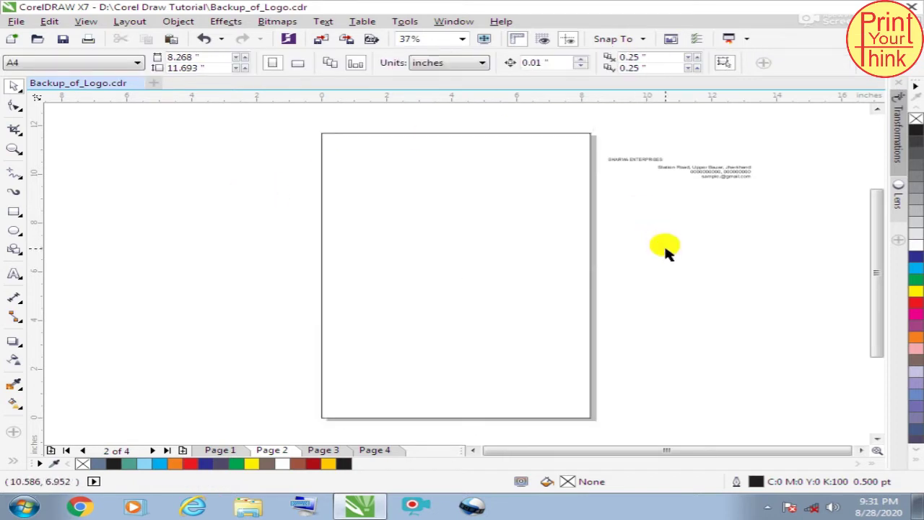
Draw a right-triangle basic shape about 1.33 in wide and 4.28 in high, starting from the page's top edge near its left corner
{"action": "scroll", "coordinate": [507, 121], "scroll_direction": "up", "scroll_amount": 2}
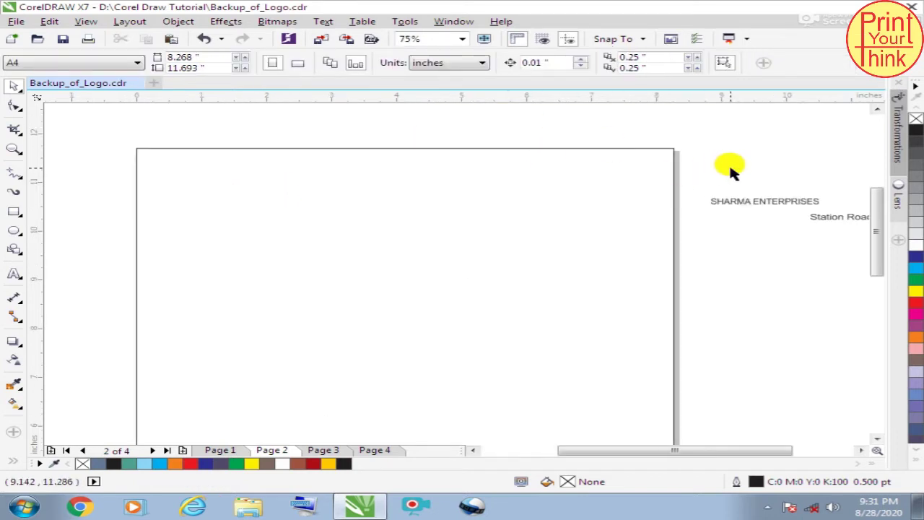
{"action": "left_click", "coordinate": [20, 252]}
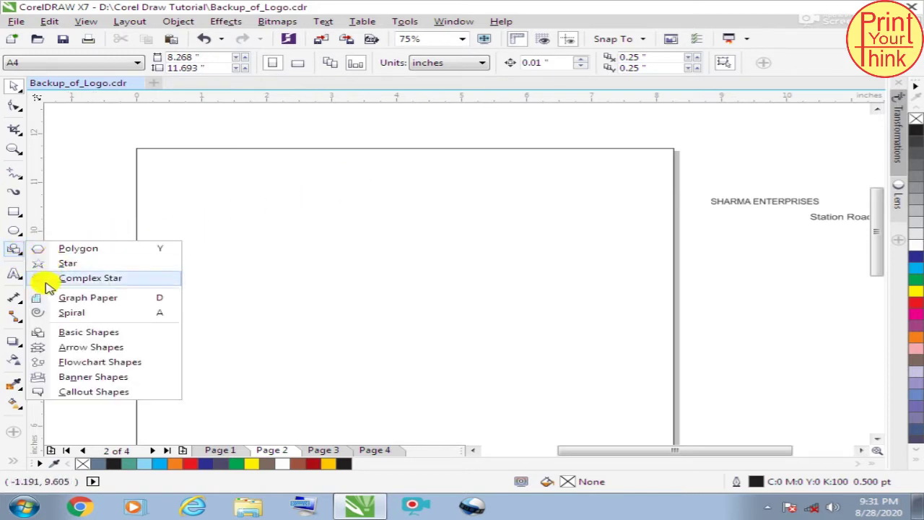
{"action": "left_click", "coordinate": [82, 182]}
{"action": "left_click", "coordinate": [19, 254]}
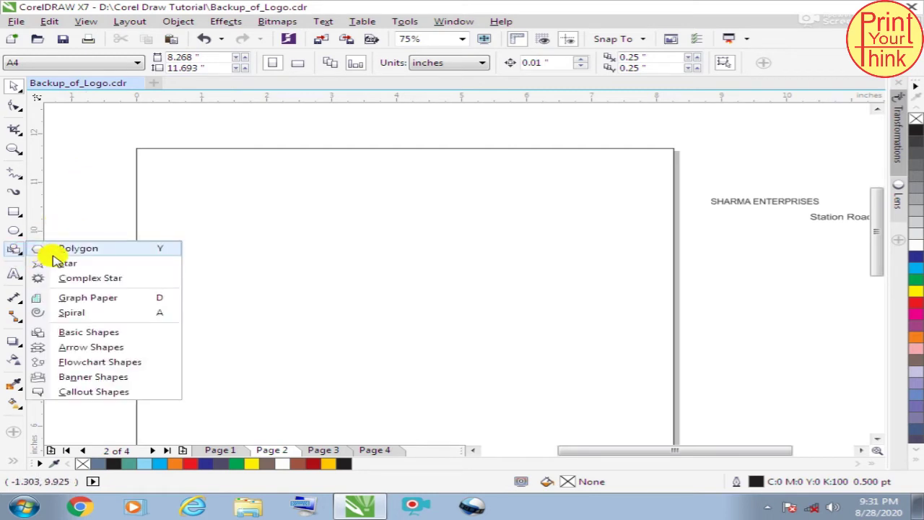
{"action": "left_click", "coordinate": [119, 332]}
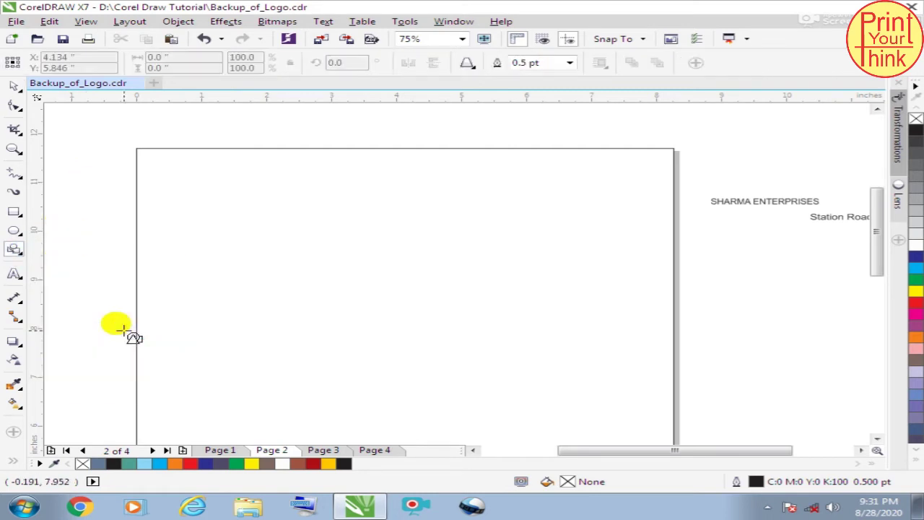
{"action": "left_click", "coordinate": [475, 70]}
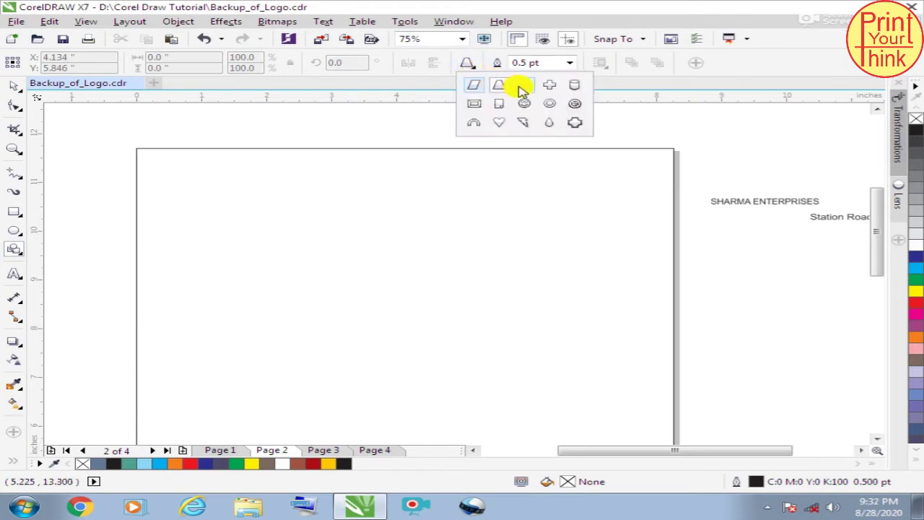
{"action": "left_click", "coordinate": [523, 122]}
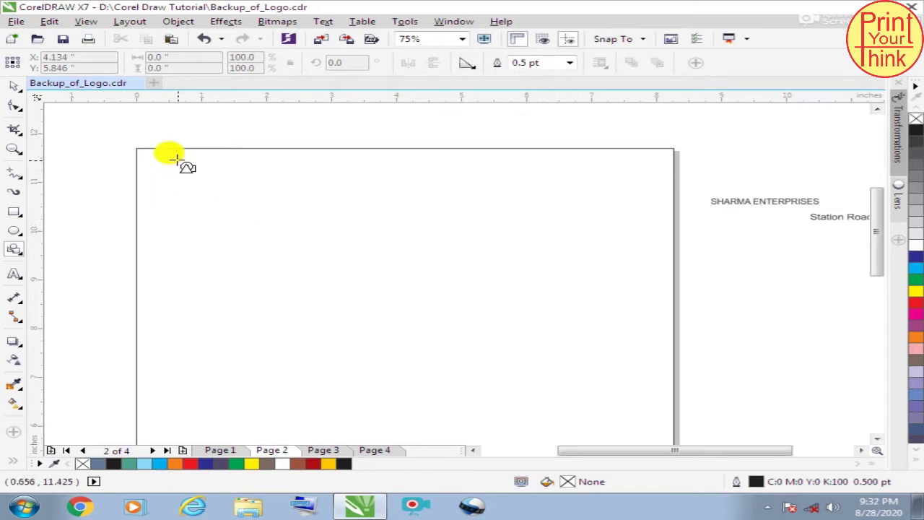
{"action": "left_click_drag", "start_coordinate": [173, 150], "coordinate": [261, 356]}
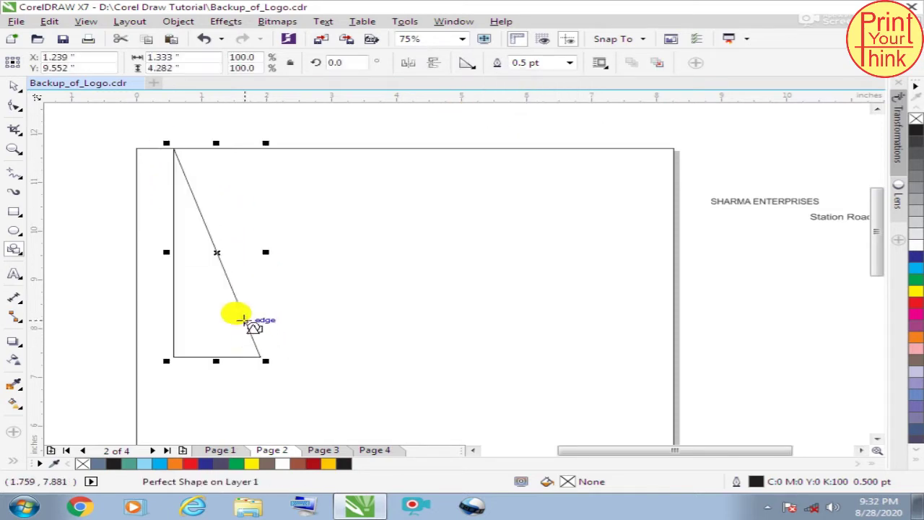
Rotate the right triangle to 270 degrees so its long straight side lies horizontally on top
{"action": "left_click", "coordinate": [16, 86]}
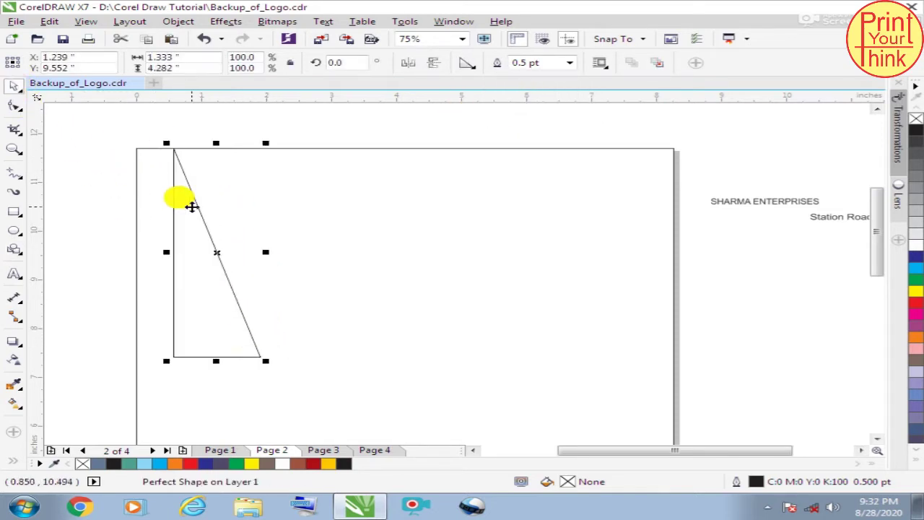
{"action": "left_click", "coordinate": [191, 207]}
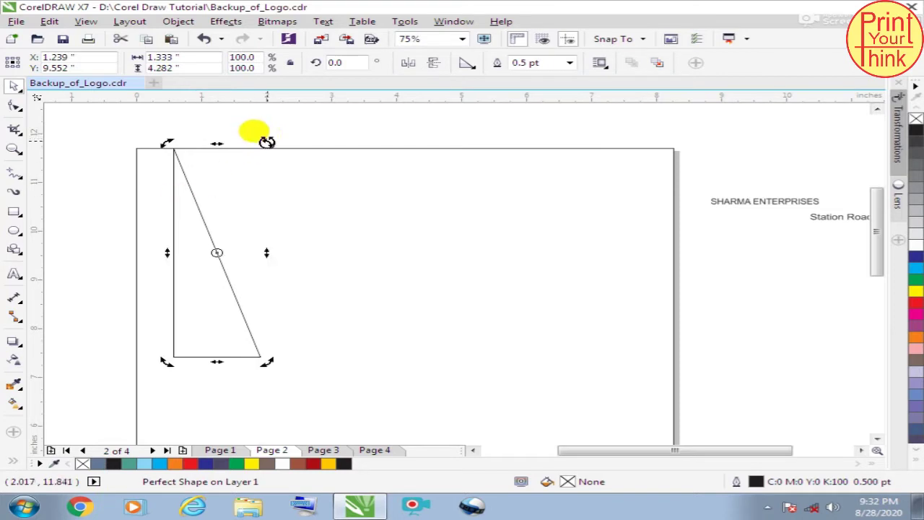
{"action": "left_click_drag", "start_coordinate": [267, 142], "coordinate": [378, 297]}
{"action": "left_click", "coordinate": [722, 252]}
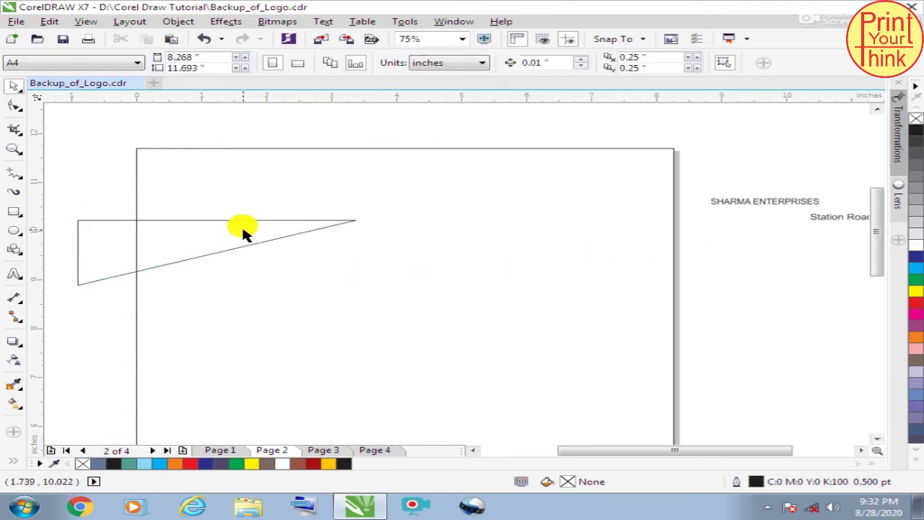
Move the triangle to the page's top-left corner and resize it to about 4.72 by 1.14 in
{"action": "left_click_drag", "start_coordinate": [244, 231], "coordinate": [293, 158]}
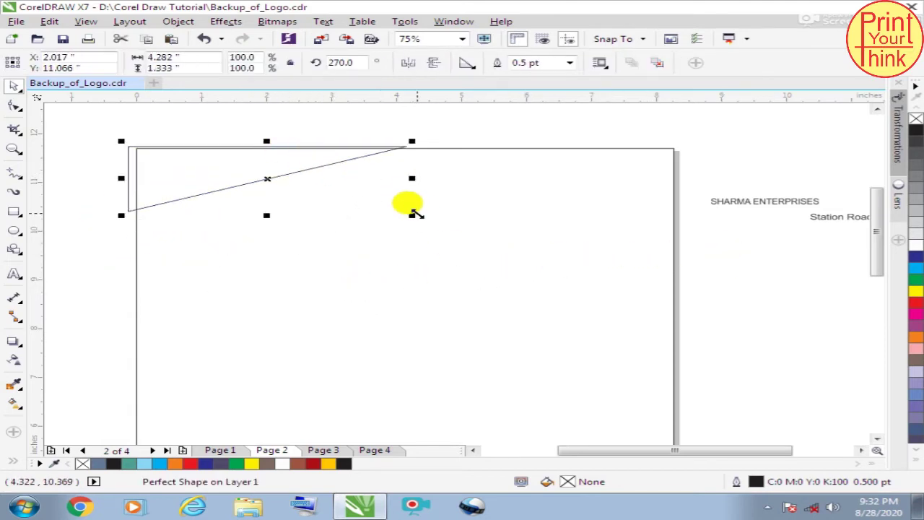
{"action": "left_click_drag", "start_coordinate": [413, 212], "coordinate": [432, 221]}
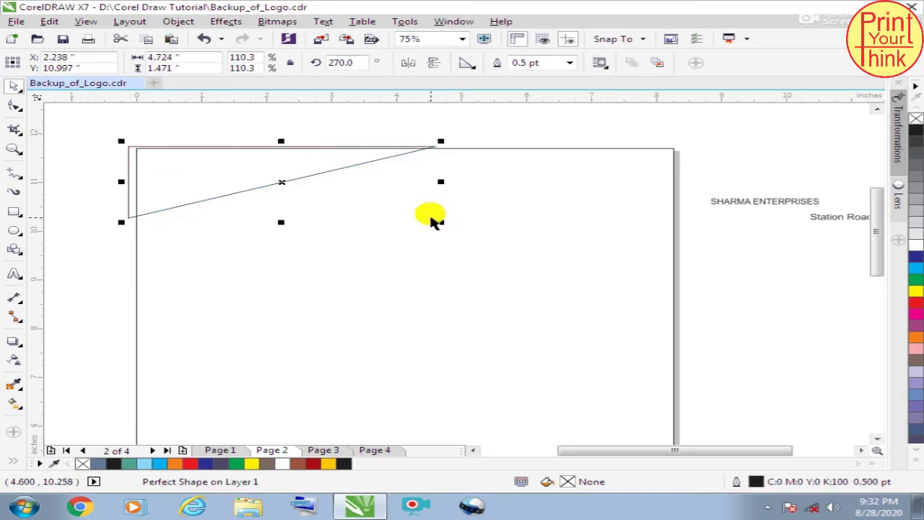
{"action": "left_click_drag", "start_coordinate": [281, 221], "coordinate": [277, 206]}
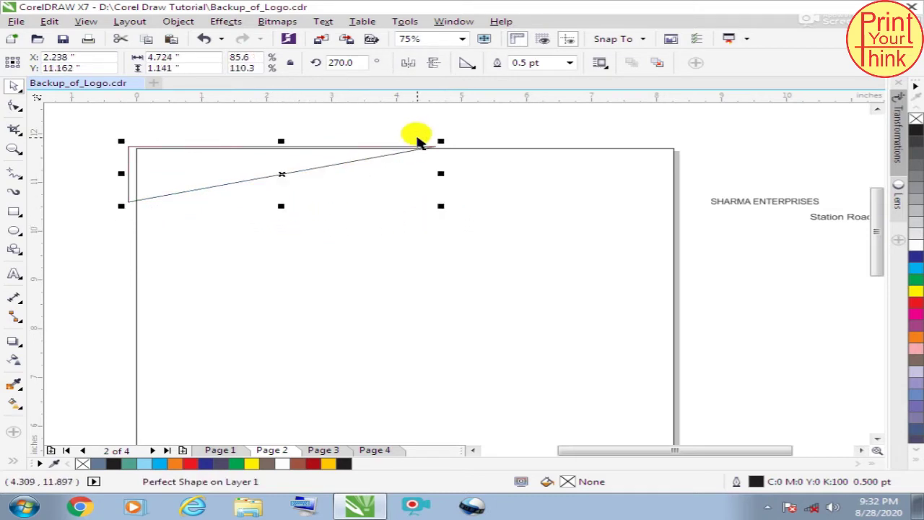
Fill the top-left triangle with cyan (C:100 M:0 Y:0 K:0) and remove its outline
{"action": "left_click", "coordinate": [419, 141]}
{"action": "left_click", "coordinate": [156, 183]}
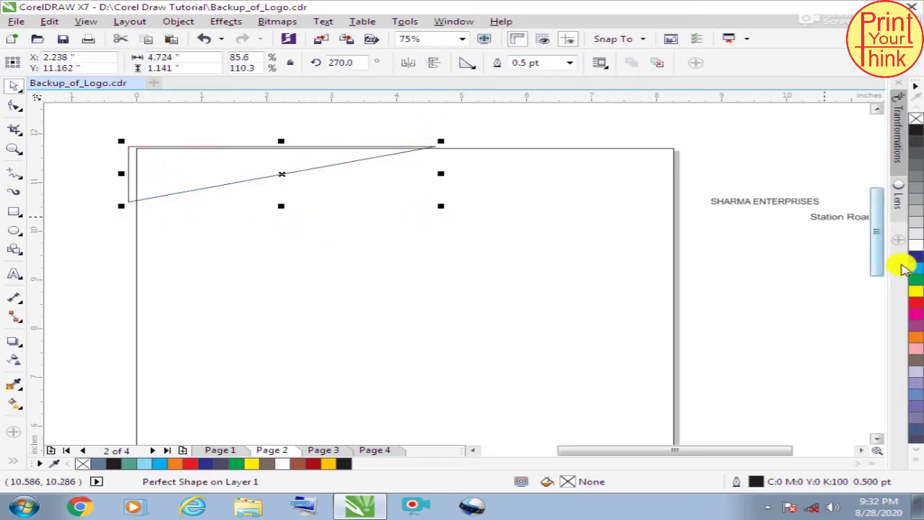
{"action": "left_click", "coordinate": [914, 268]}
{"action": "left_click", "coordinate": [507, 144]}
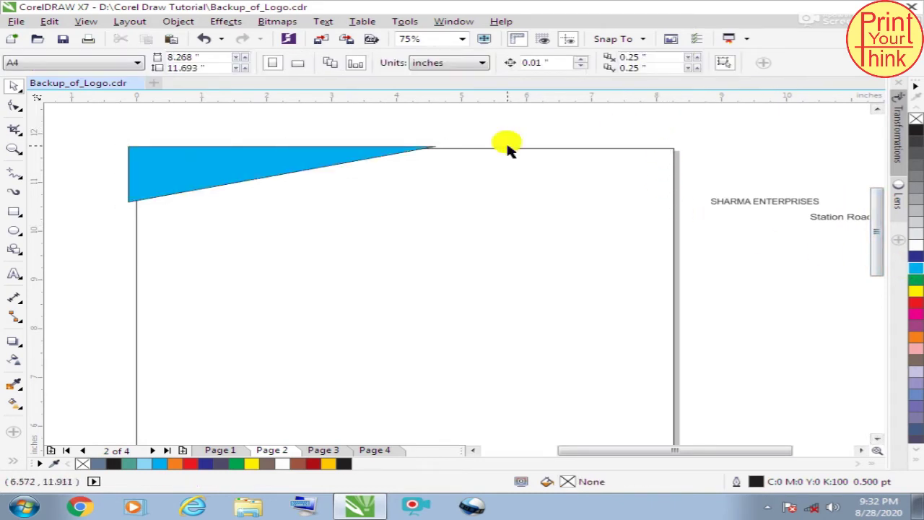
{"action": "left_click", "coordinate": [278, 159]}
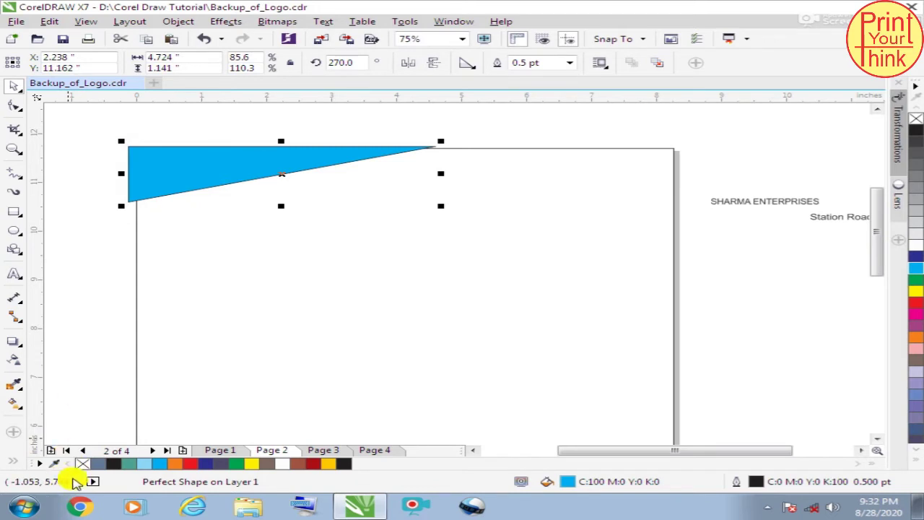
{"action": "right_click", "coordinate": [83, 463]}
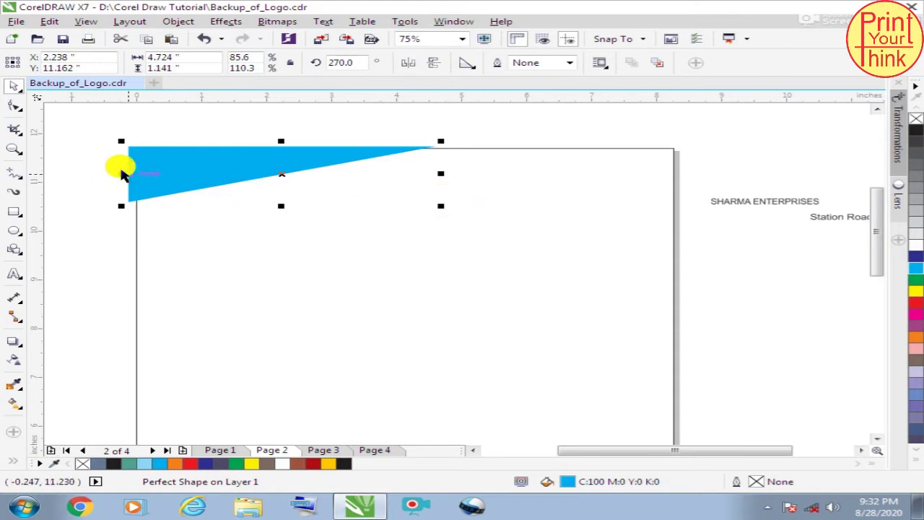
Create a horizontally mirrored copy of the cyan triangle and move it left so the two tips overlap
{"action": "left_click_drag", "start_coordinate": [123, 174], "coordinate": [542, 161]}
{"action": "left_click", "coordinate": [751, 282]}
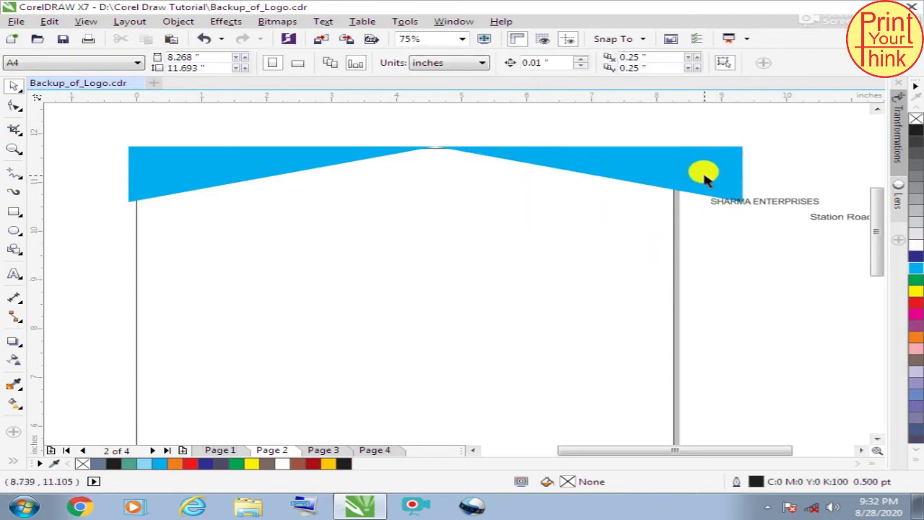
{"action": "left_click_drag", "start_coordinate": [701, 164], "coordinate": [554, 173]}
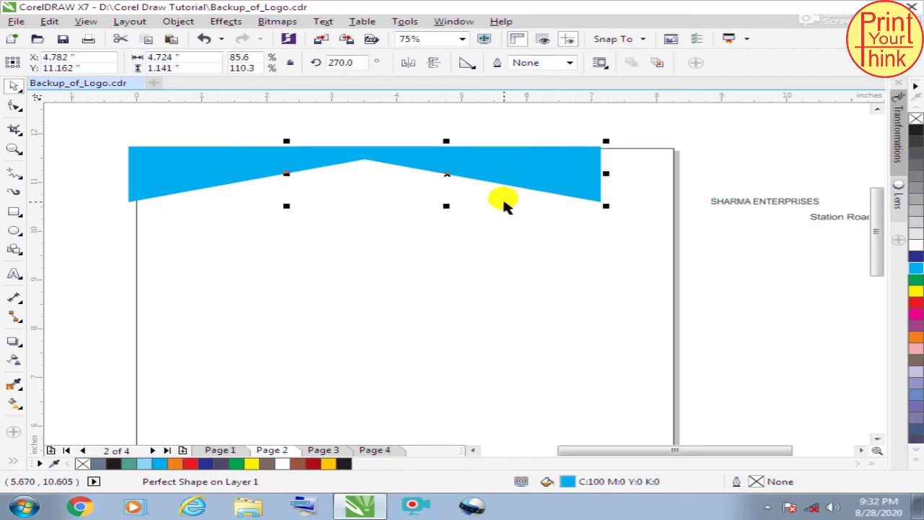
Stretch both cyan triangles together to about 8.67 in wide so they span the page's top edge
{"action": "left_click_drag", "start_coordinate": [107, 124], "coordinate": [646, 244]}
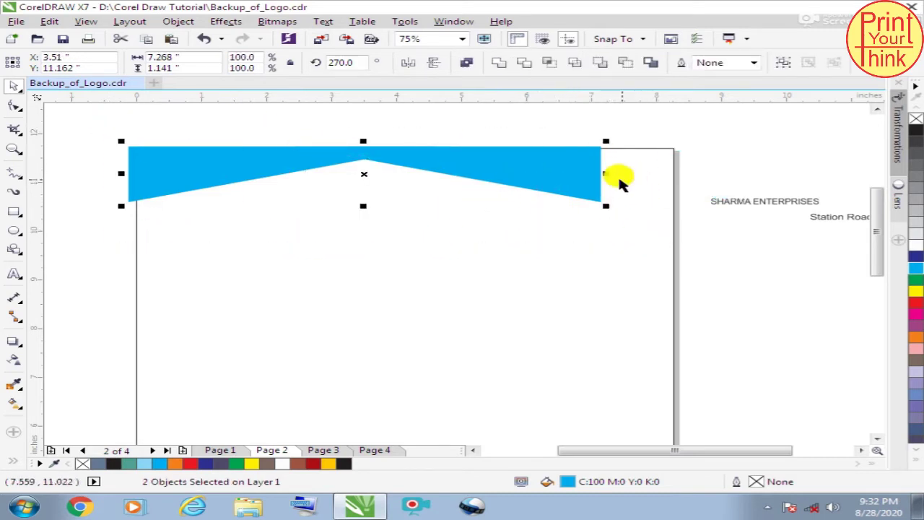
{"action": "left_click_drag", "start_coordinate": [604, 174], "coordinate": [697, 176]}
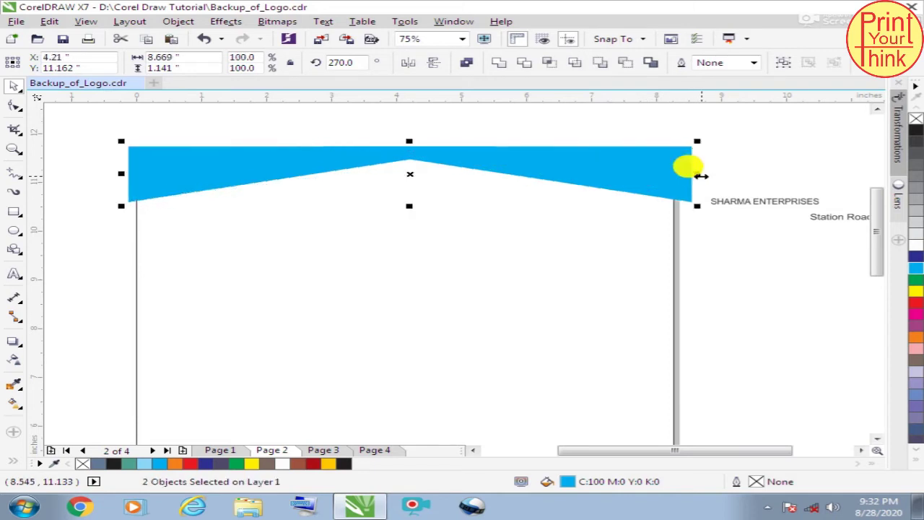
{"action": "left_click", "coordinate": [700, 160]}
Fill the right-hand header triangle with orange (C:0 M:60 Y:100 K:0)
{"action": "left_click", "coordinate": [650, 159]}
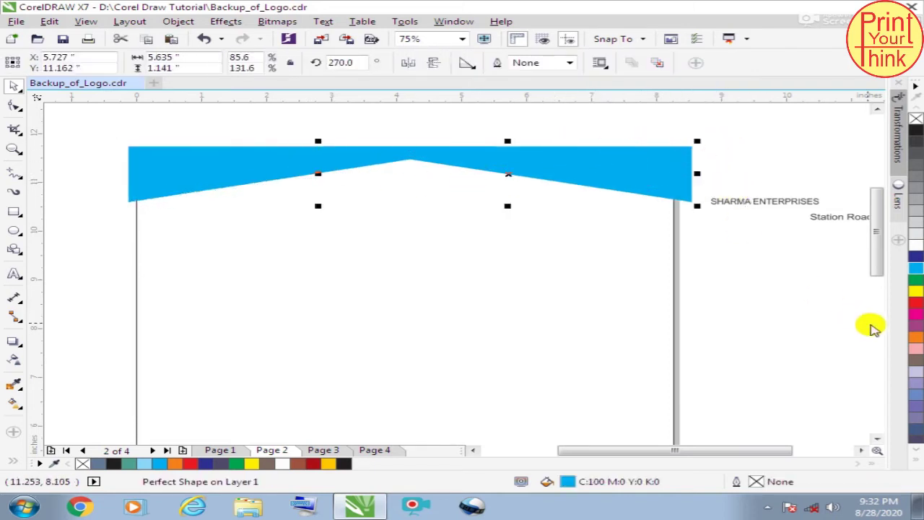
{"action": "left_click", "coordinate": [915, 339]}
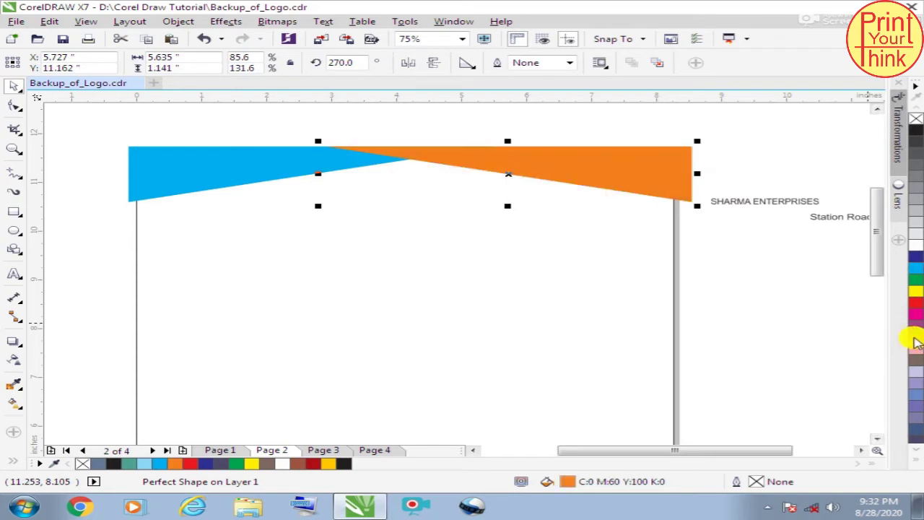
{"action": "left_click", "coordinate": [755, 324]}
Duplicate the cyan and orange triangles together about 1.8 in below the originals and group the copy
{"action": "left_click", "coordinate": [563, 160]}
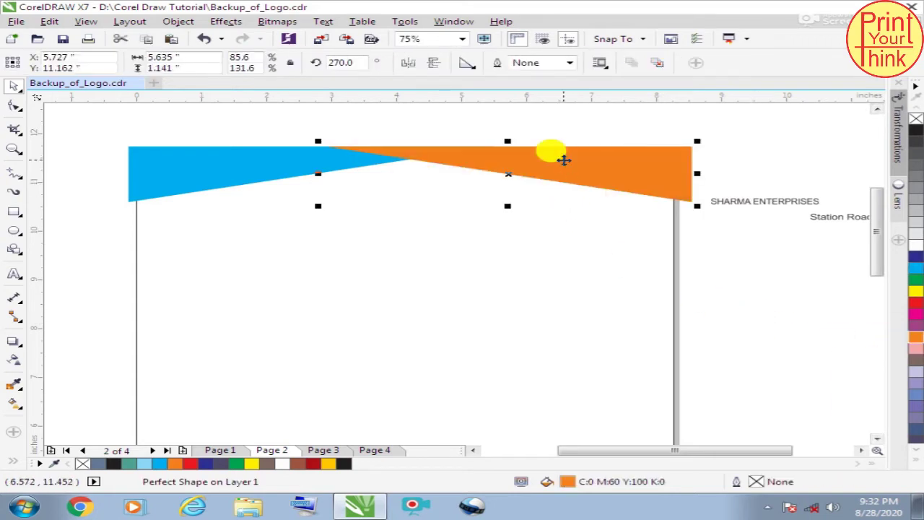
{"action": "left_click", "coordinate": [254, 164], "text": "shift"}
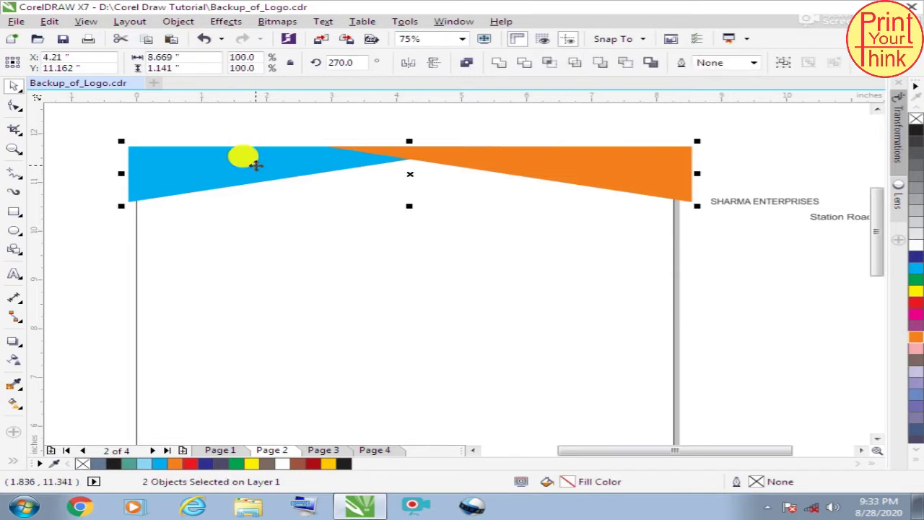
{"action": "key", "text": "Up"}
{"action": "key", "text": "Right"}
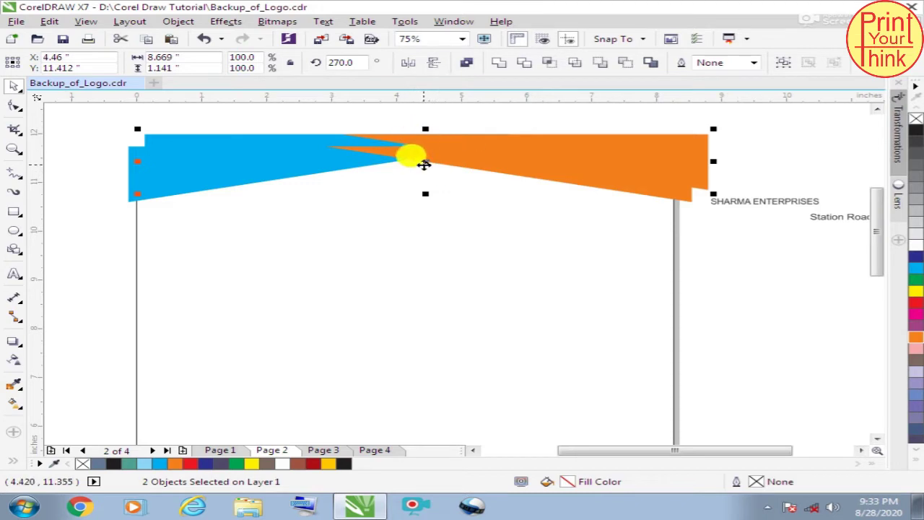
{"action": "left_click_drag", "start_coordinate": [423, 163], "coordinate": [391, 262]}
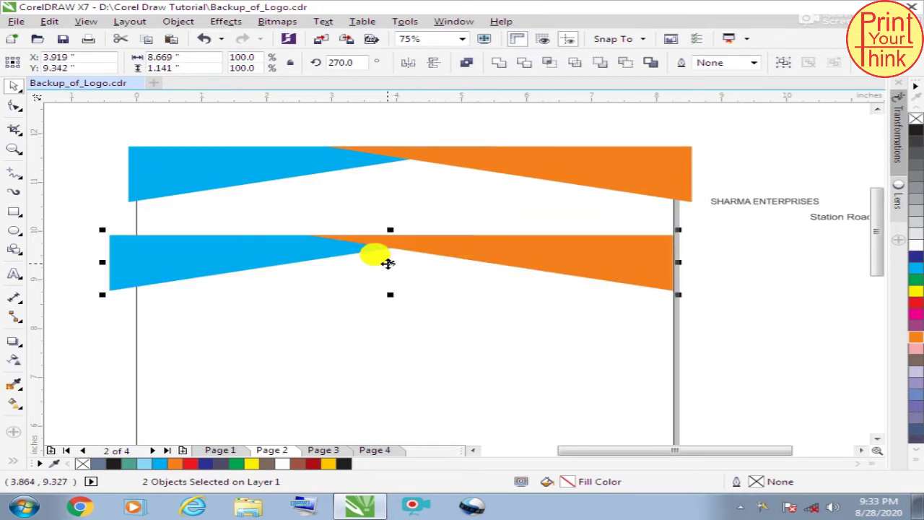
{"action": "left_click", "coordinate": [782, 63]}
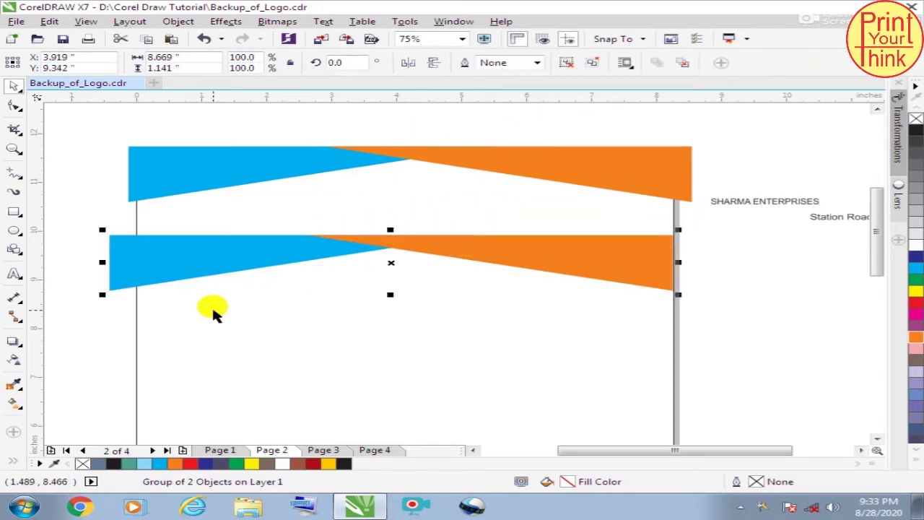
Apply 50 uniform transparency to the duplicated group and move it up to show just beneath the solid triangles
{"action": "left_click", "coordinate": [15, 360]}
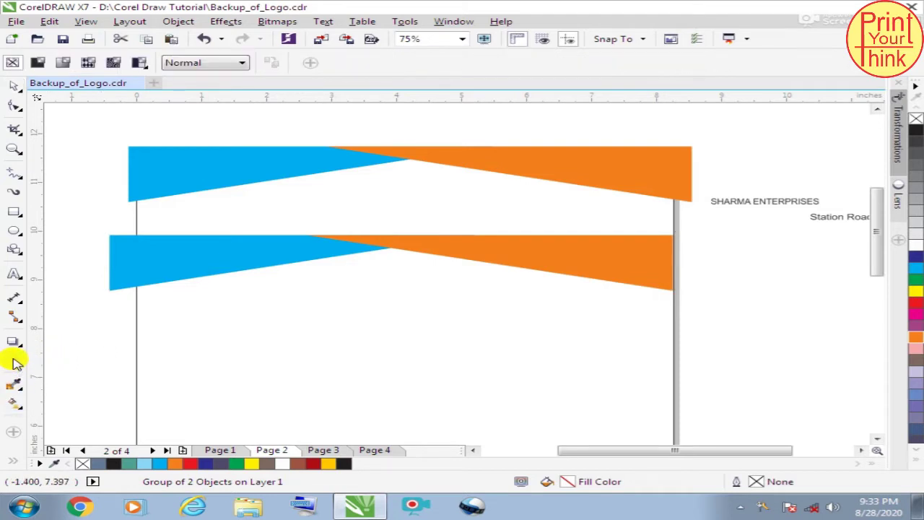
{"action": "left_click", "coordinate": [41, 64]}
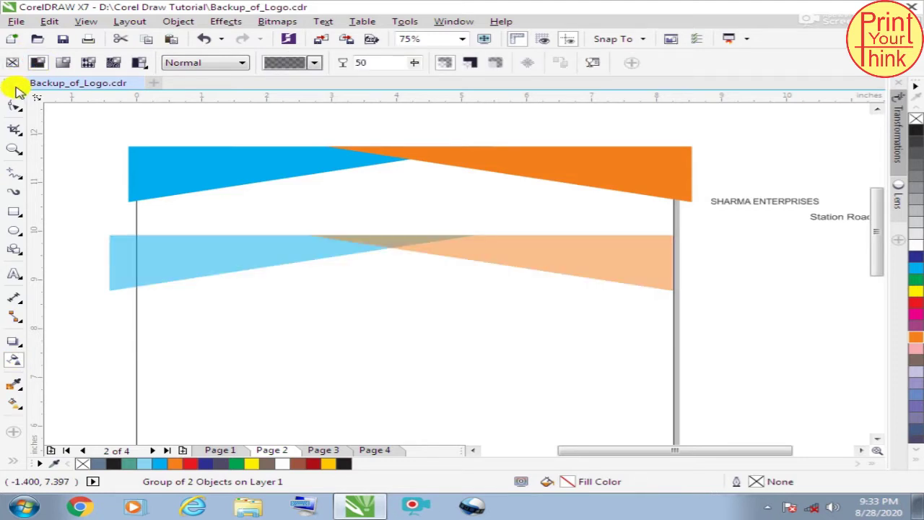
{"action": "left_click", "coordinate": [13, 86]}
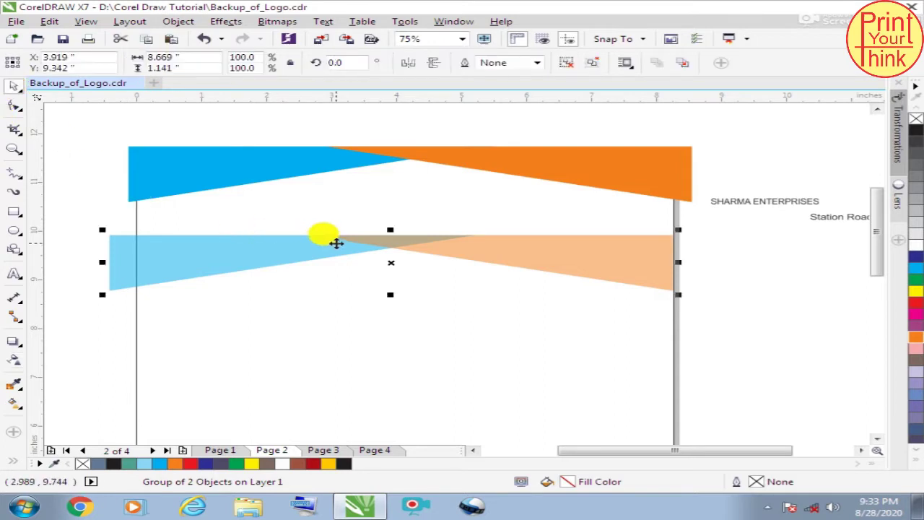
{"action": "left_click_drag", "start_coordinate": [391, 266], "coordinate": [410, 182]}
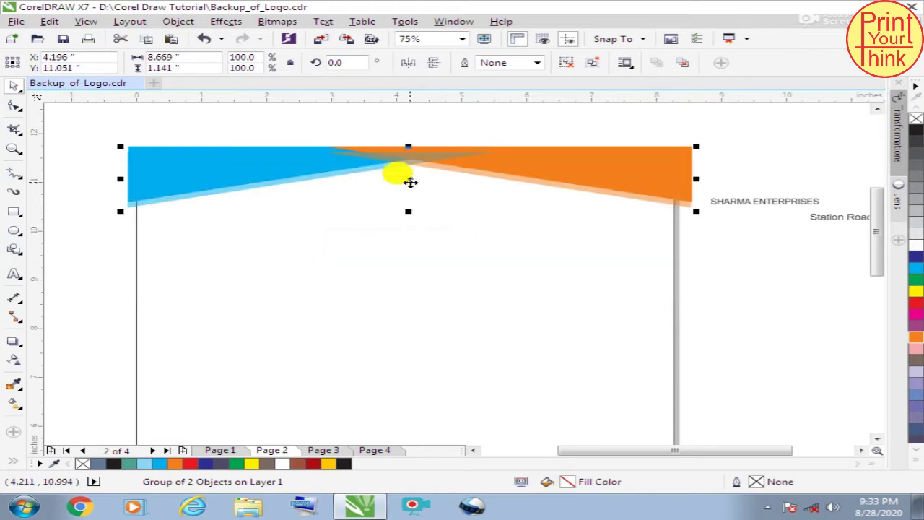
{"action": "left_click", "coordinate": [439, 127]}
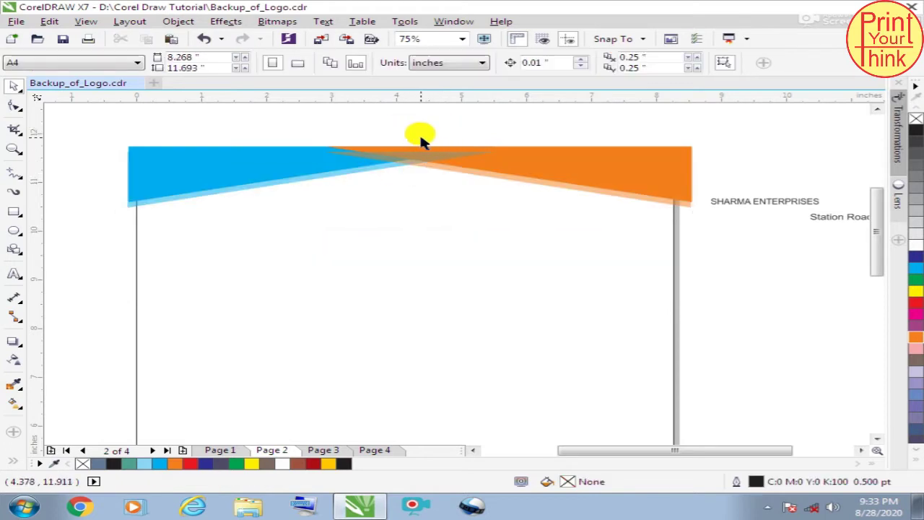
Move the transparent triangle group down off the solid triangles and delete it
{"action": "left_click", "coordinate": [510, 155]}
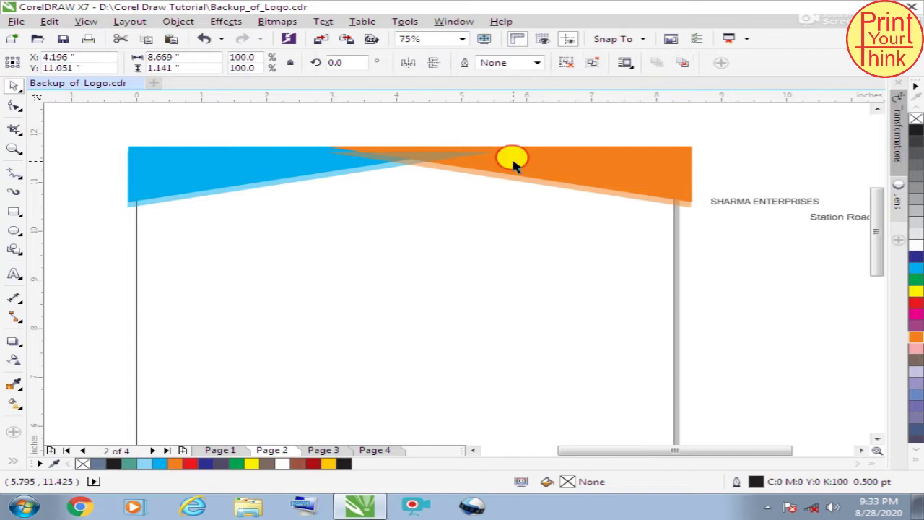
{"action": "left_click", "coordinate": [430, 128]}
{"action": "scroll", "coordinate": [390, 159], "scroll_direction": "up", "scroll_amount": 2}
{"action": "scroll", "coordinate": [387, 148], "scroll_direction": "down", "scroll_amount": 2}
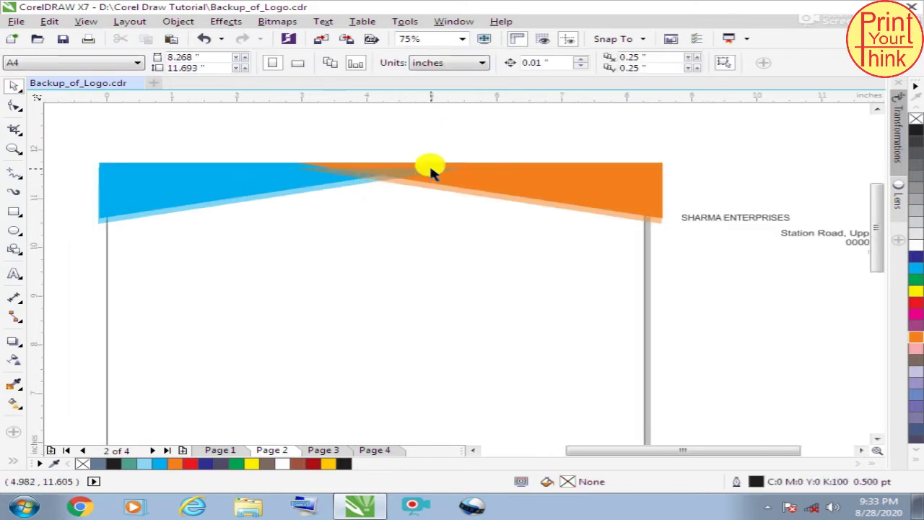
{"action": "left_click", "coordinate": [439, 179]}
{"action": "left_click_drag", "start_coordinate": [454, 173], "coordinate": [387, 224]}
{"action": "left_click", "coordinate": [411, 137]}
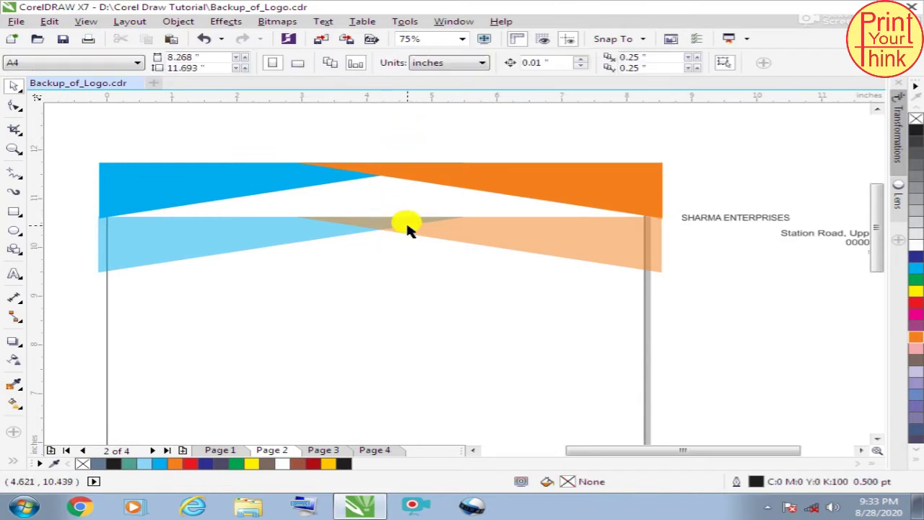
{"action": "left_click", "coordinate": [411, 229]}
{"action": "key", "text": "Delete"}
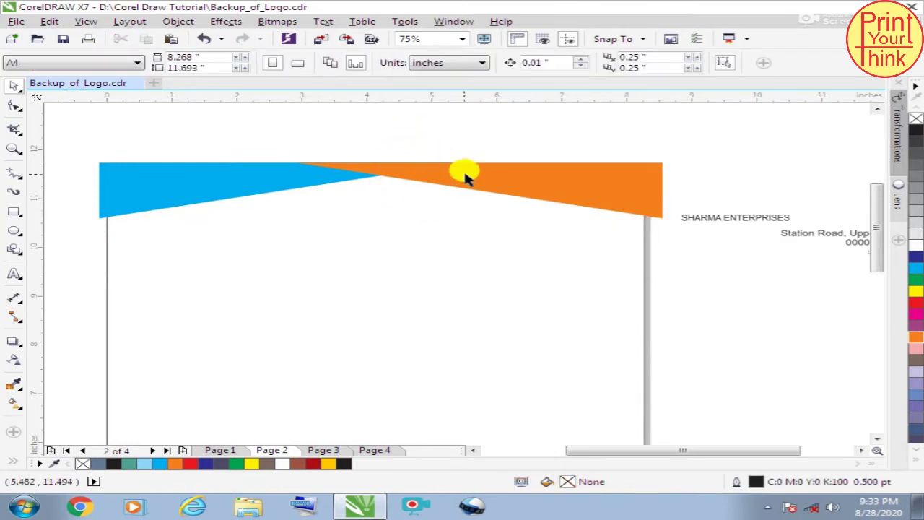
Shift the orange triangle about 0.8 in to the right along the page's top edge to reduce its overlap with the cyan one
{"action": "left_click", "coordinate": [464, 176]}
{"action": "left_click", "coordinate": [413, 182]}
{"action": "left_click_drag", "start_coordinate": [422, 172], "coordinate": [494, 177]}
{"action": "left_click", "coordinate": [490, 136]}
{"action": "left_click", "coordinate": [501, 115]}
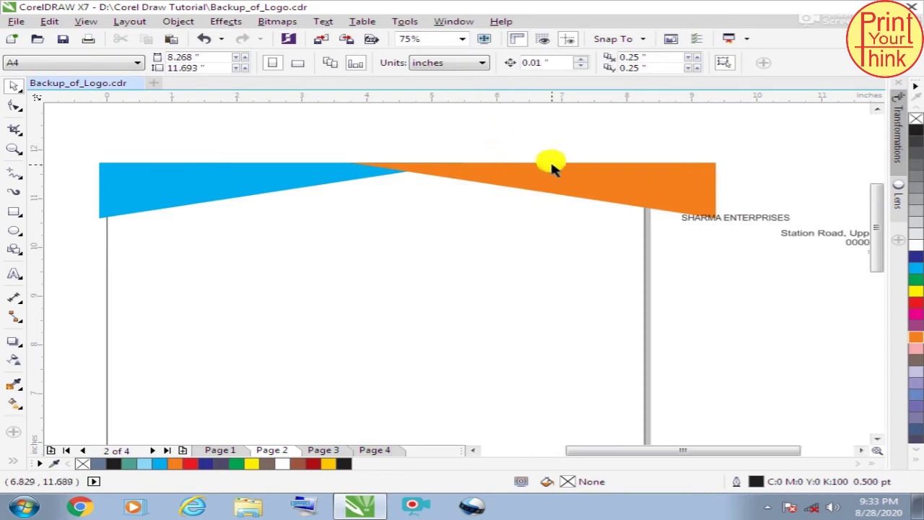
Make a duplicate of both respaced triangles about 0.9 in lower and group it
{"action": "left_click", "coordinate": [552, 170]}
{"action": "left_click", "coordinate": [207, 181], "text": "shift"}
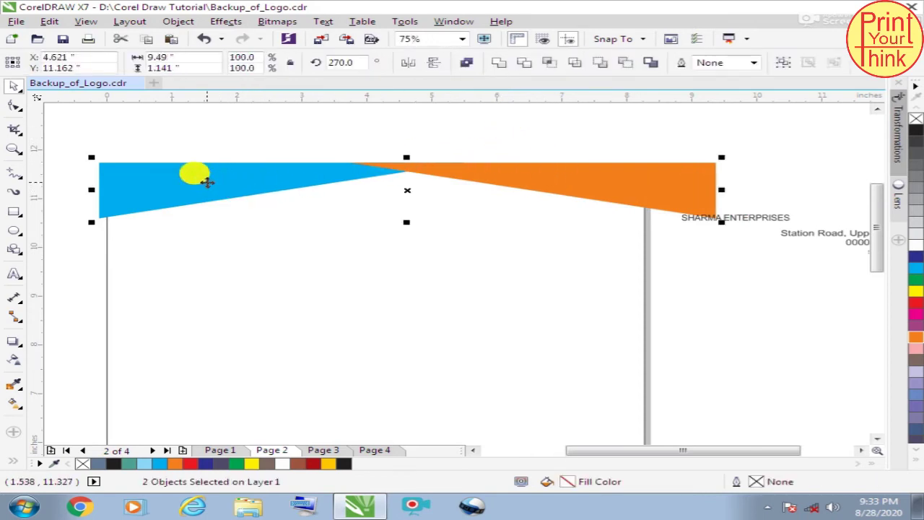
{"action": "left_click", "coordinate": [779, 63]}
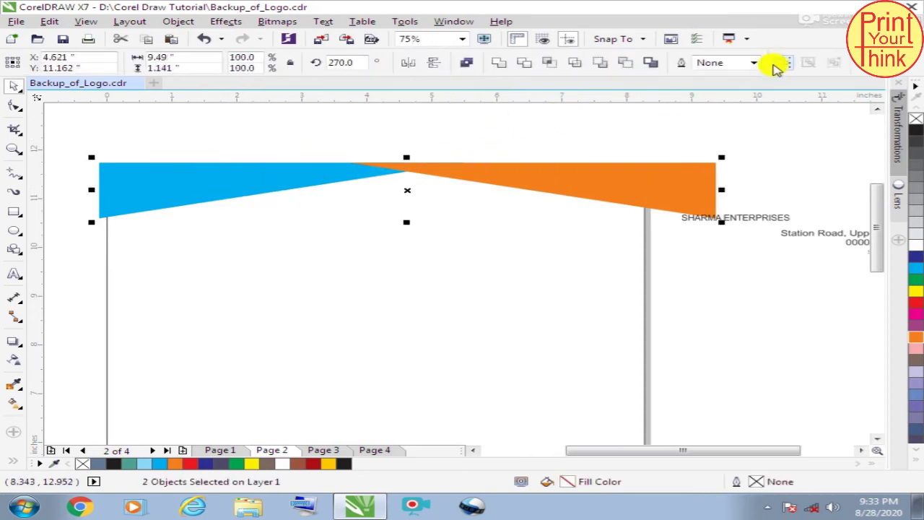
{"action": "mouse_move", "coordinate": [413, 198]}
{"action": "left_mouse_down"}
{"action": "mouse_move", "coordinate": [437, 181]}
{"action": "mouse_move", "coordinate": [423, 149]}
{"action": "mouse_move", "coordinate": [413, 207]}
{"action": "left_mouse_up"}
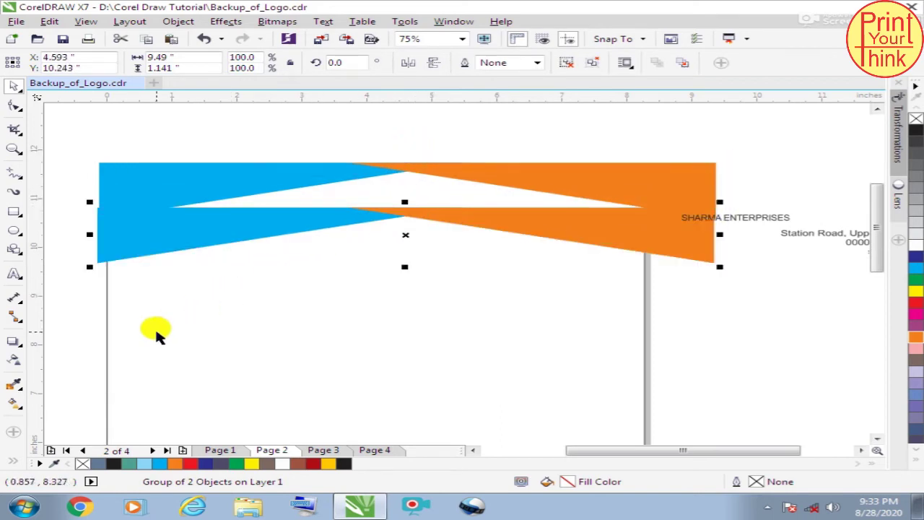
Give the new duplicate group 50 uniform transparency and move it up so a pale edge shows beneath the solid triangles
{"action": "left_click", "coordinate": [15, 361]}
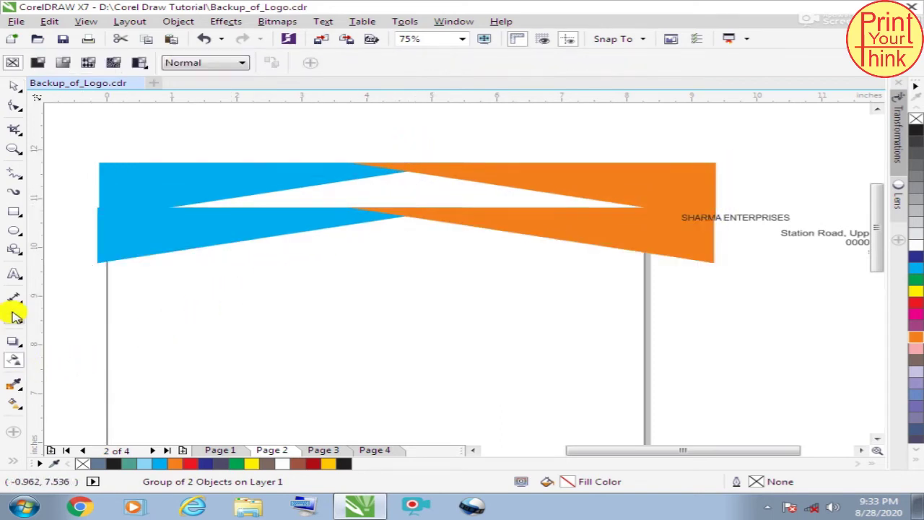
{"action": "left_click", "coordinate": [40, 63]}
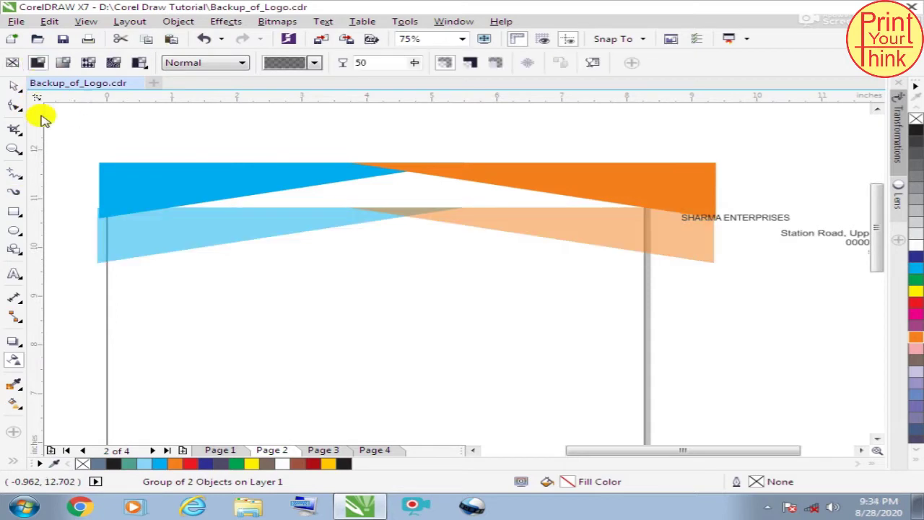
{"action": "left_click", "coordinate": [15, 85]}
{"action": "left_click_drag", "start_coordinate": [459, 211], "coordinate": [467, 180]}
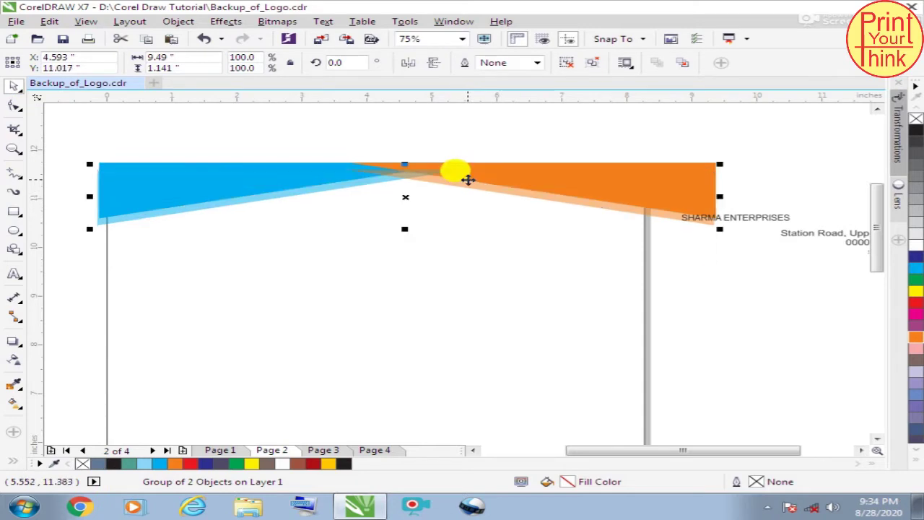
{"action": "left_click", "coordinate": [530, 132]}
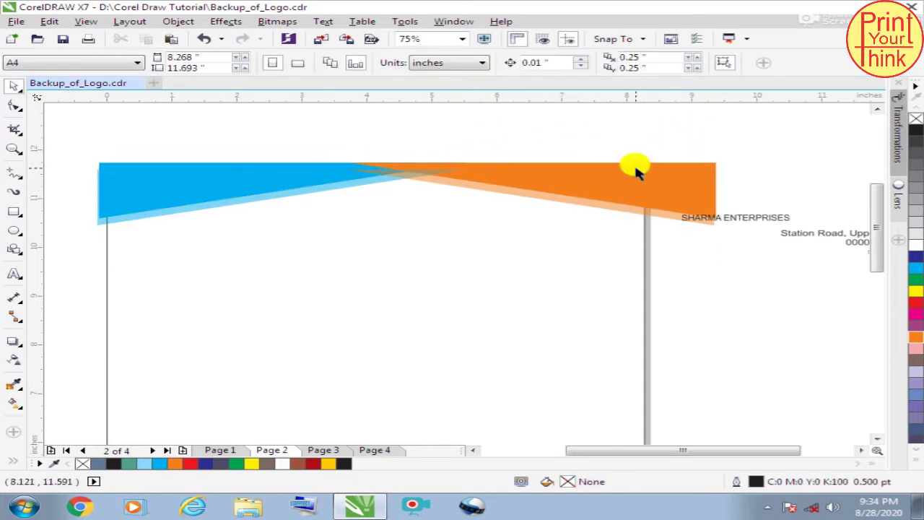
Move the SHARMA ENTERPRISES text clear of the header and group the solid triangles with their transparent copy
{"action": "left_click_drag", "start_coordinate": [763, 215], "coordinate": [835, 194]}
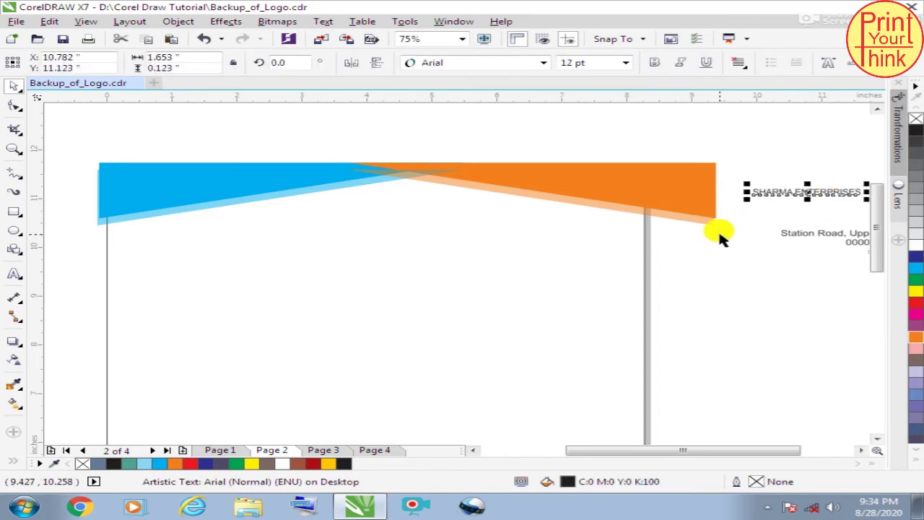
{"action": "left_click_drag", "start_coordinate": [735, 140], "coordinate": [423, 281]}
{"action": "left_click_drag", "start_coordinate": [3, 281], "coordinate": [123, 284]}
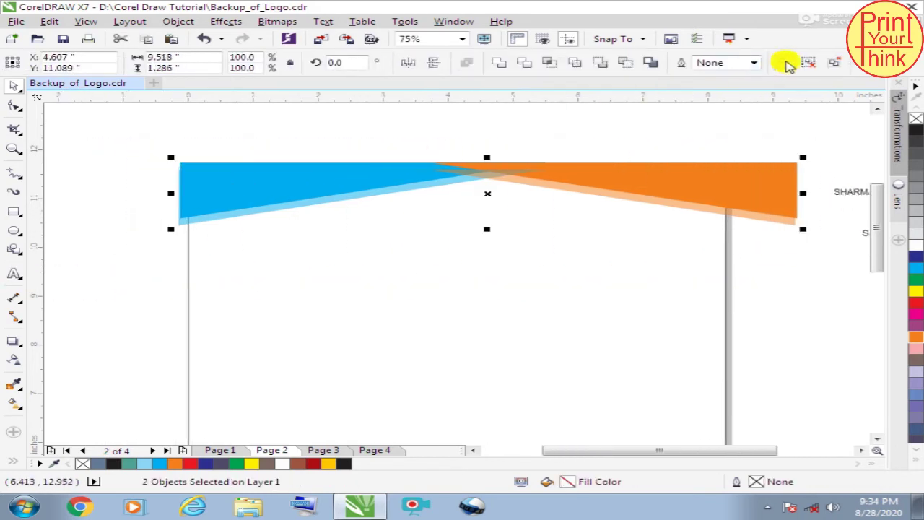
{"action": "left_click", "coordinate": [783, 62]}
Try placing the grouped header shapes inside the page-sized rectangle with PowerClip and undo the clipping
{"action": "scroll", "coordinate": [383, 204], "scroll_direction": "down", "scroll_amount": 3}
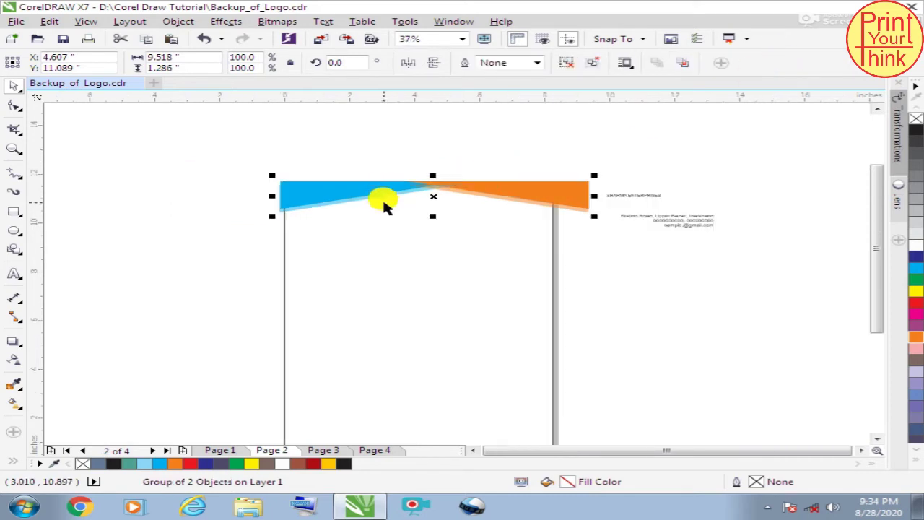
{"action": "scroll", "coordinate": [469, 207], "scroll_direction": "up", "scroll_amount": 3}
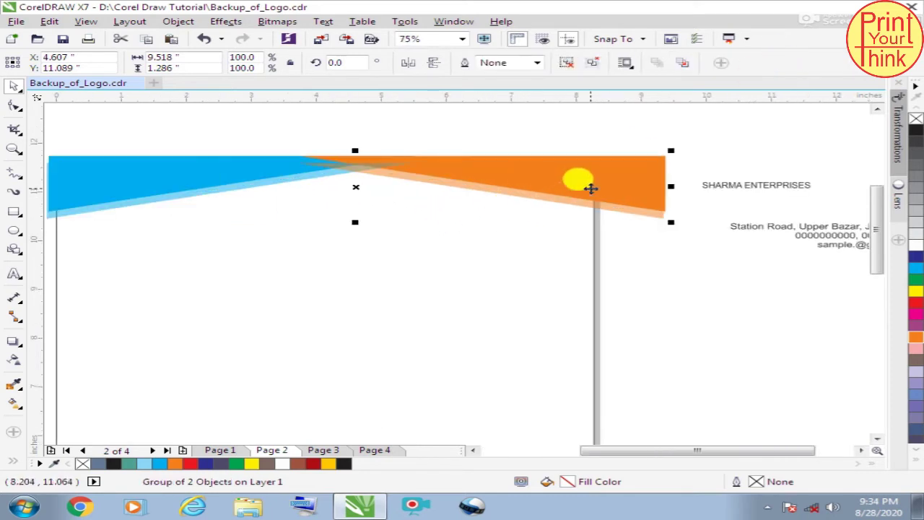
{"action": "left_click", "coordinate": [650, 280]}
{"action": "scroll", "coordinate": [605, 271], "scroll_direction": "down", "scroll_amount": 3}
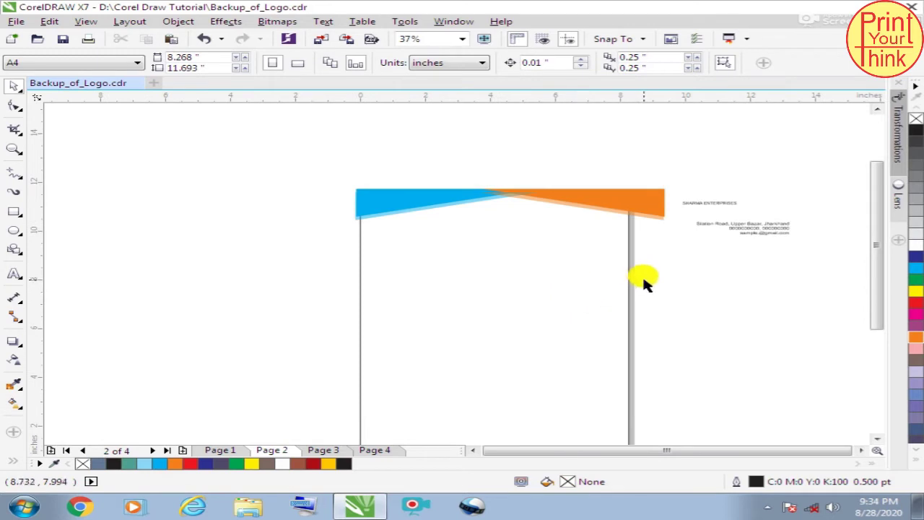
{"action": "left_click", "coordinate": [613, 205]}
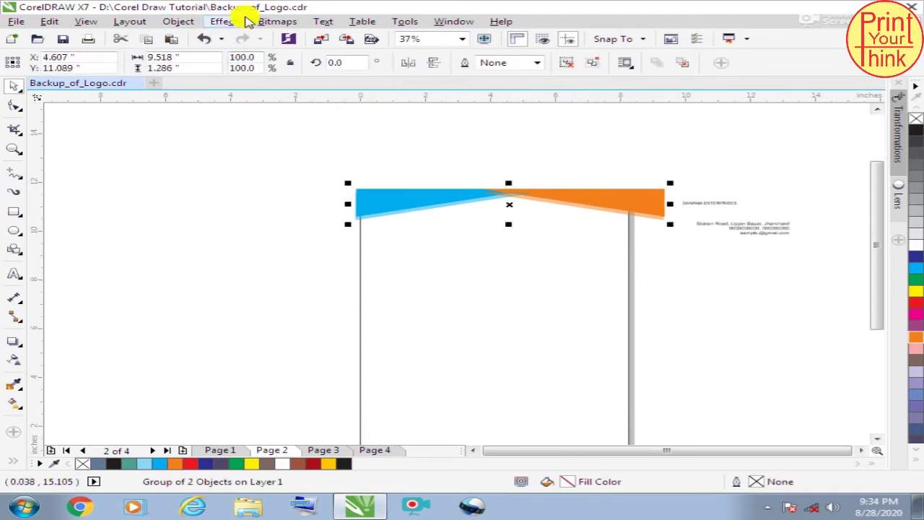
{"action": "left_click", "coordinate": [184, 21]}
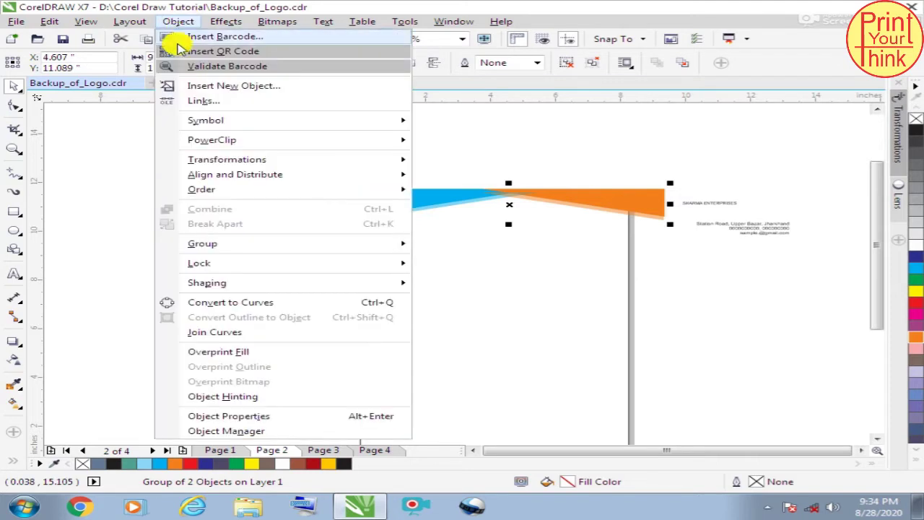
{"action": "left_click", "coordinate": [193, 144]}
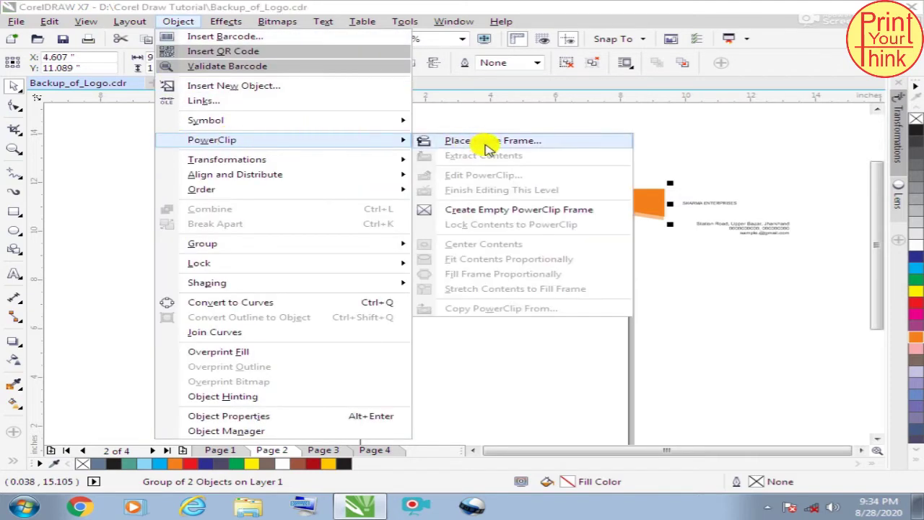
{"action": "left_click", "coordinate": [539, 142]}
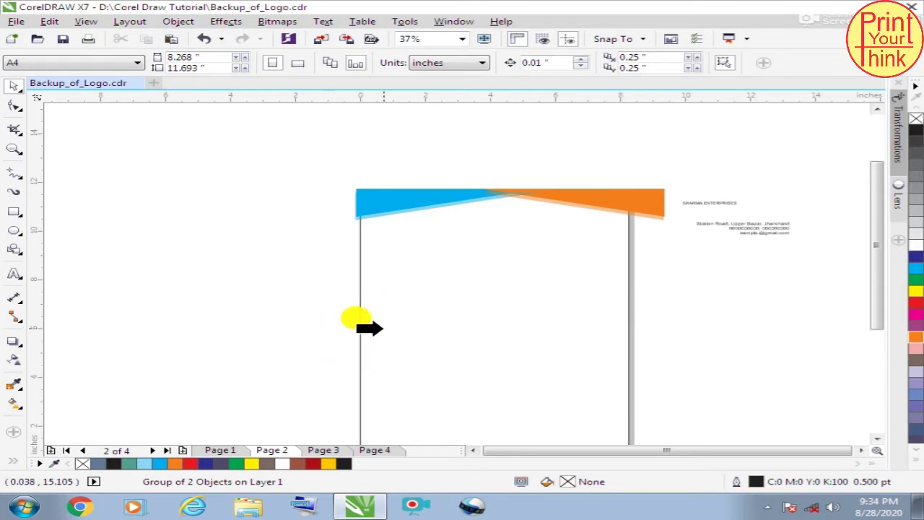
{"action": "left_click", "coordinate": [360, 328]}
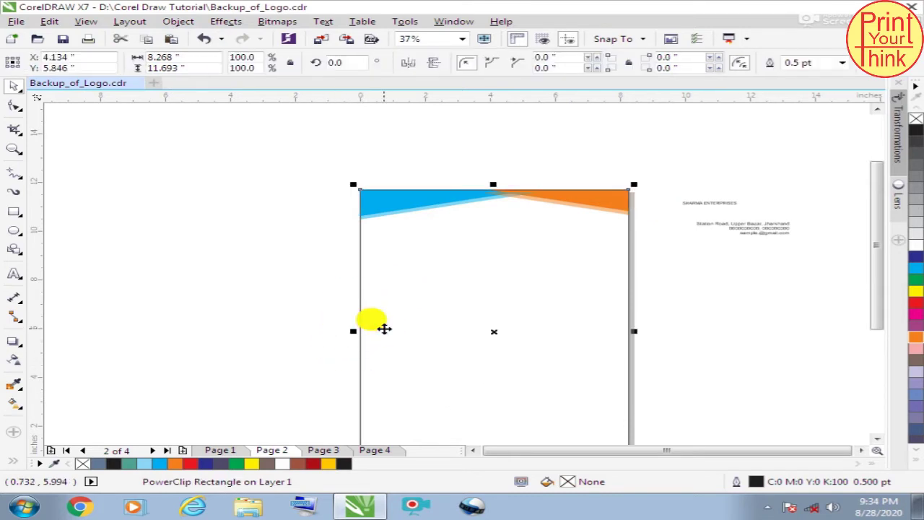
{"action": "key", "text": "ctrl+z"}
Move the header group above the page's upper-left area and shift the page-sized rectangle down and left off the page
{"action": "left_click", "coordinate": [659, 177]}
{"action": "left_click_drag", "start_coordinate": [642, 206], "coordinate": [597, 152]}
{"action": "left_click_drag", "start_coordinate": [545, 261], "coordinate": [476, 272]}
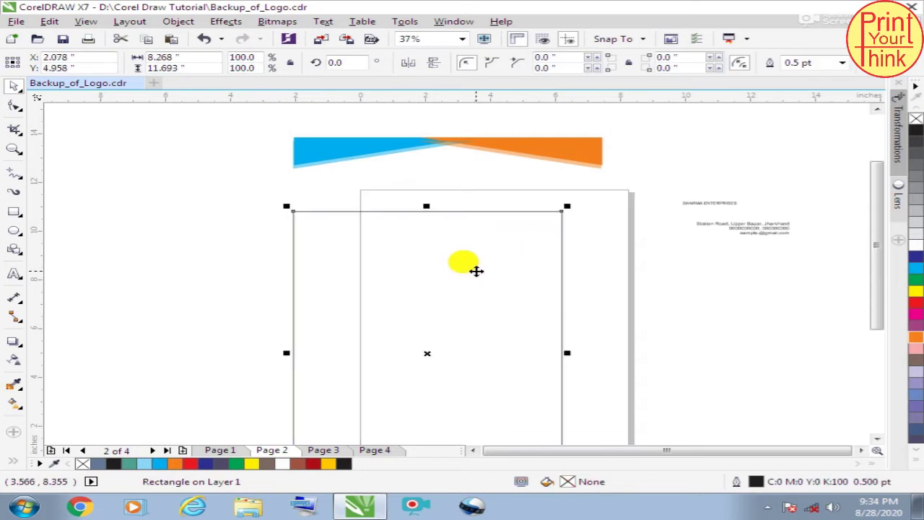
Center the page-sized rectangle on the page and move the header group over its upper edge
{"action": "key", "text": "p"}
{"action": "left_click", "coordinate": [567, 256]}
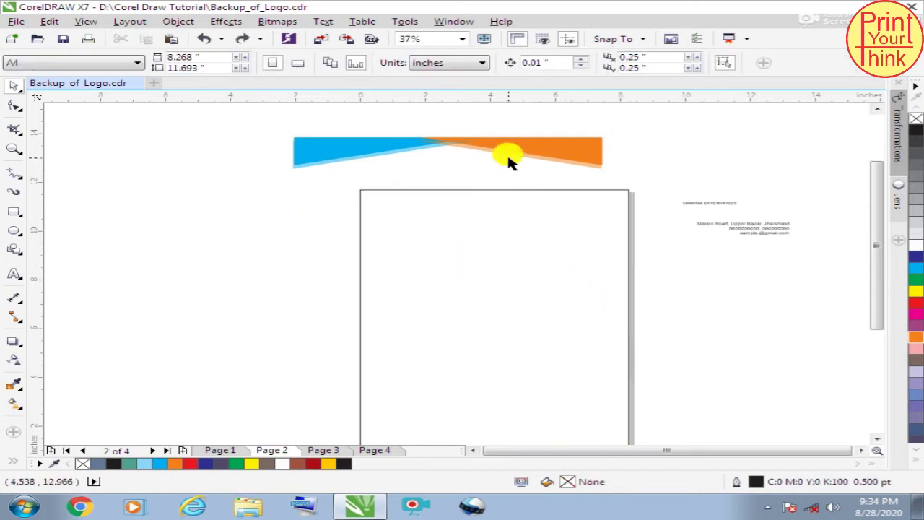
{"action": "left_click", "coordinate": [541, 144]}
{"action": "left_click_drag", "start_coordinate": [533, 145], "coordinate": [582, 194]}
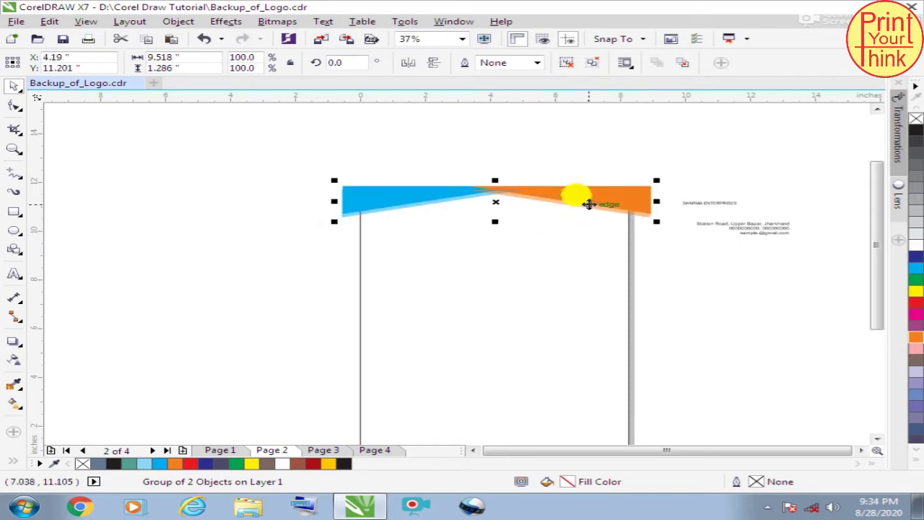
Place the header group inside the page-sized rectangle with PowerClip
{"action": "left_click", "coordinate": [178, 21]}
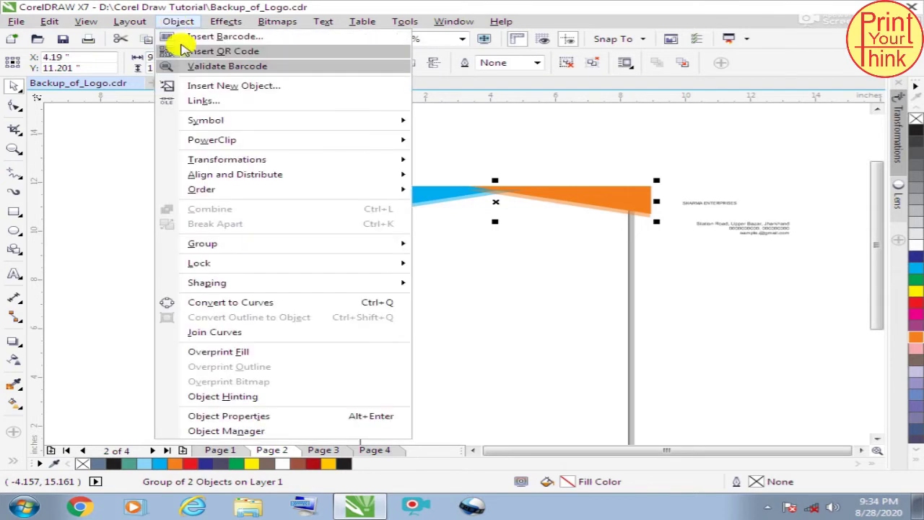
{"action": "mouse_move", "coordinate": [212, 140]}
{"action": "left_click", "coordinate": [468, 141]}
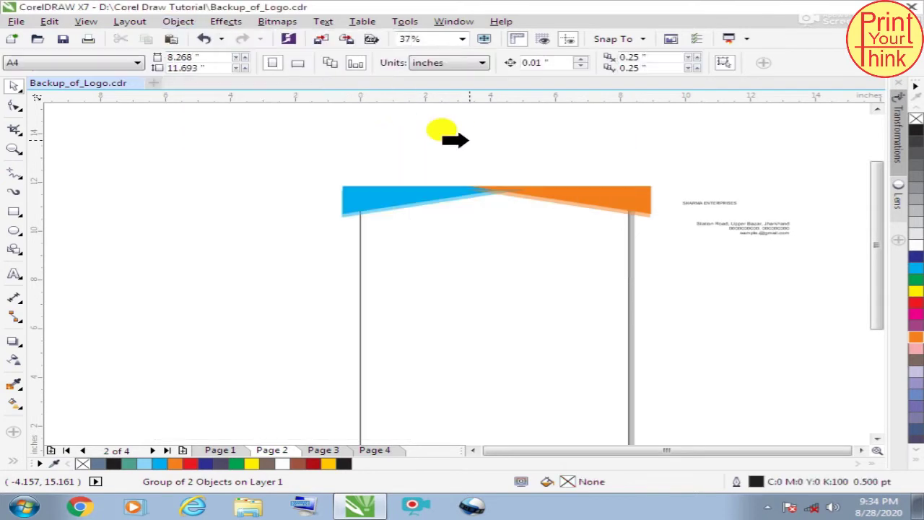
{"action": "left_click", "coordinate": [357, 307]}
{"action": "left_click", "coordinate": [336, 190]}
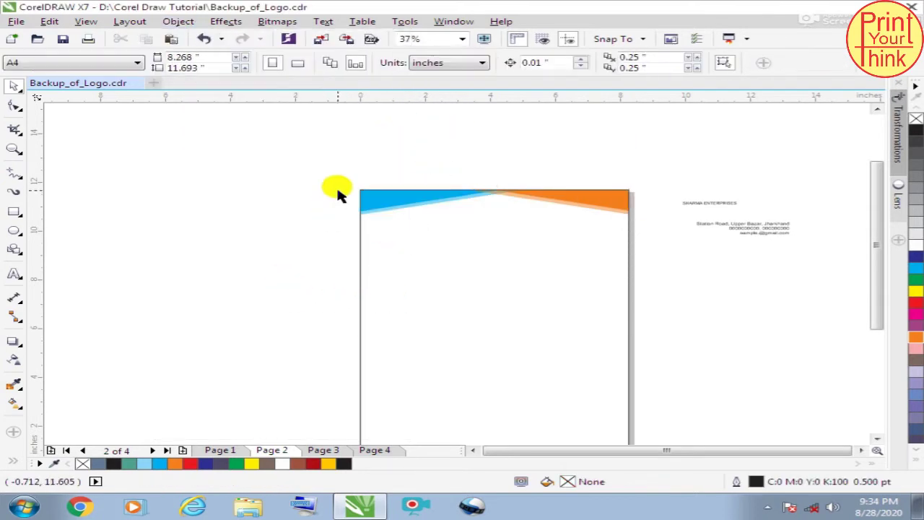
Open the PowerClip contents for editing and place a copy of the header group along the page's lower edge
{"action": "scroll", "coordinate": [336, 190], "scroll_direction": "down", "scroll_amount": 2}
{"action": "scroll", "coordinate": [409, 243], "scroll_direction": "up", "scroll_amount": 2}
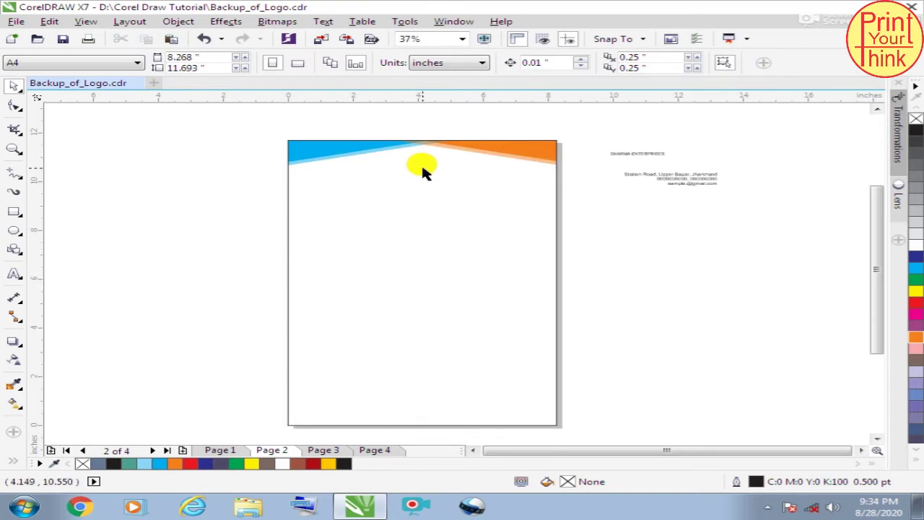
{"action": "left_click", "coordinate": [411, 207], "text": "ctrl"}
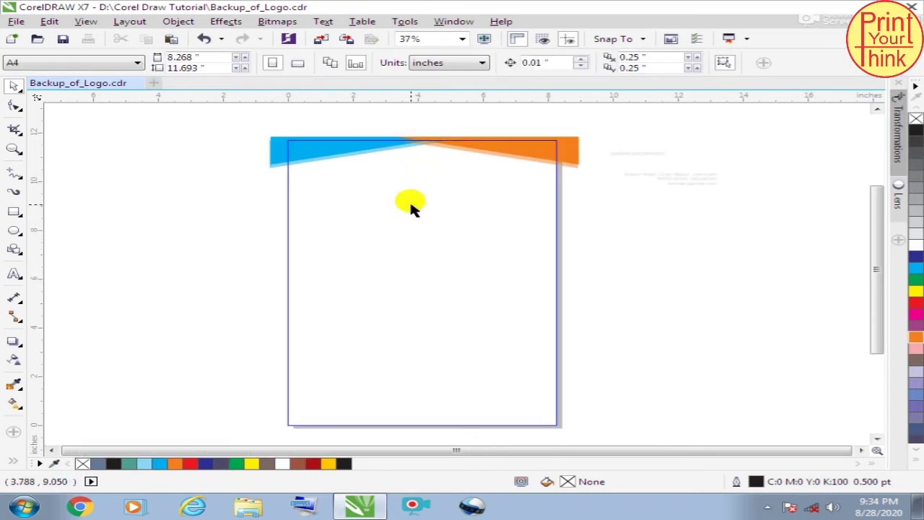
{"action": "left_click", "coordinate": [575, 139]}
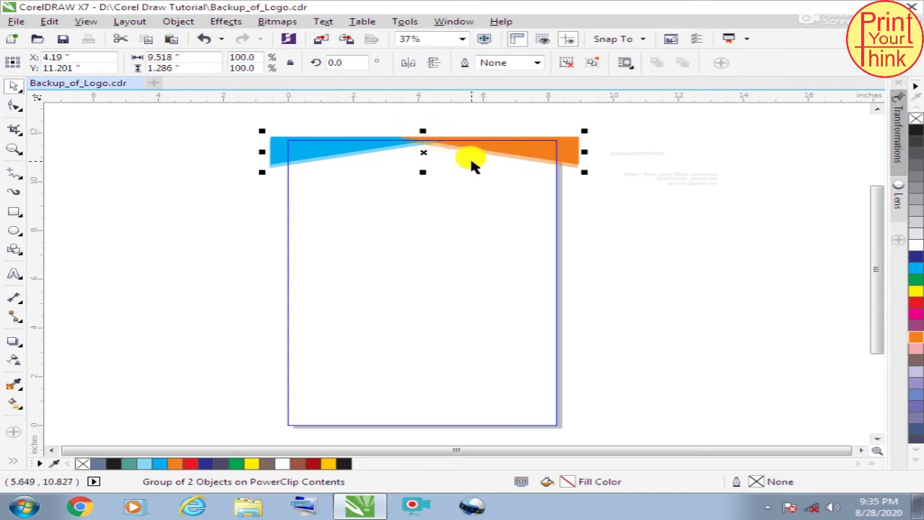
{"action": "key", "text": "Up"}
{"action": "key", "text": "Right"}
{"action": "left_click_drag", "start_coordinate": [431, 146], "coordinate": [411, 409]}
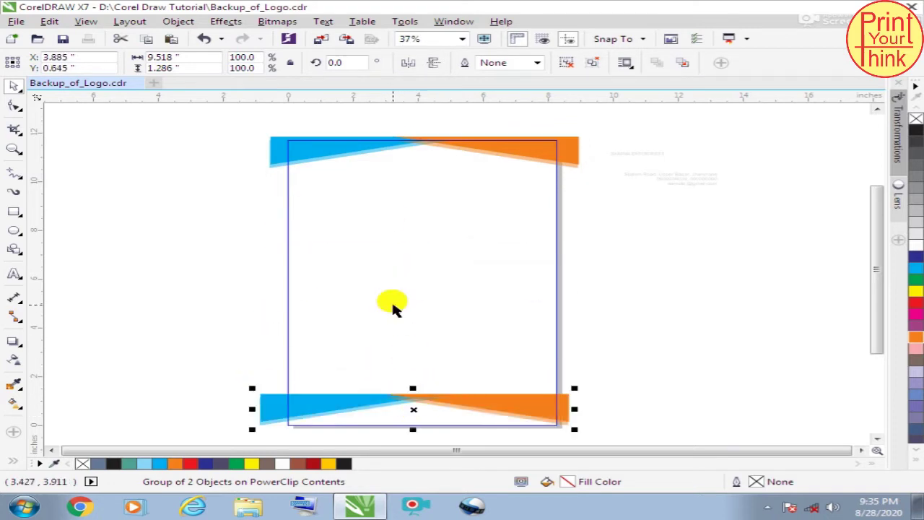
Mirror the footer copy both vertically and horizontally so orange is on the left and its flat side lies along the page's lower edge
{"action": "left_click", "coordinate": [430, 62]}
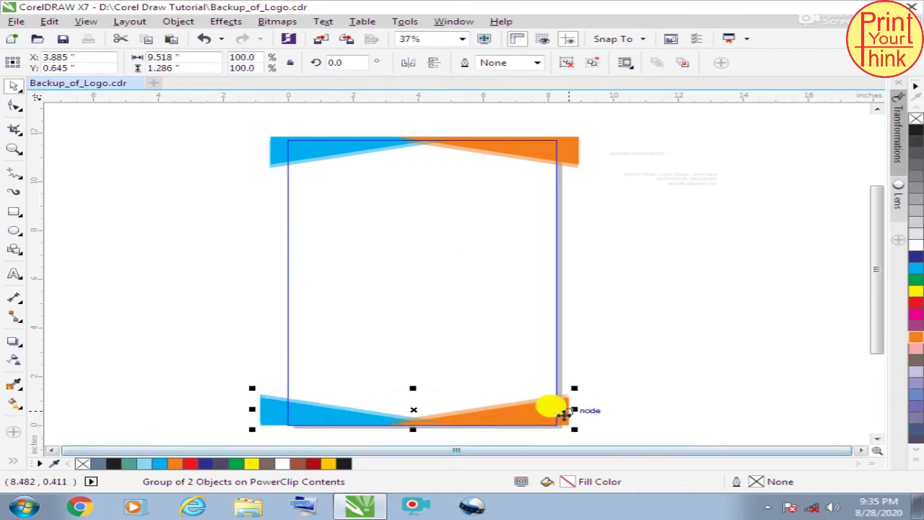
{"action": "left_click", "coordinate": [412, 63]}
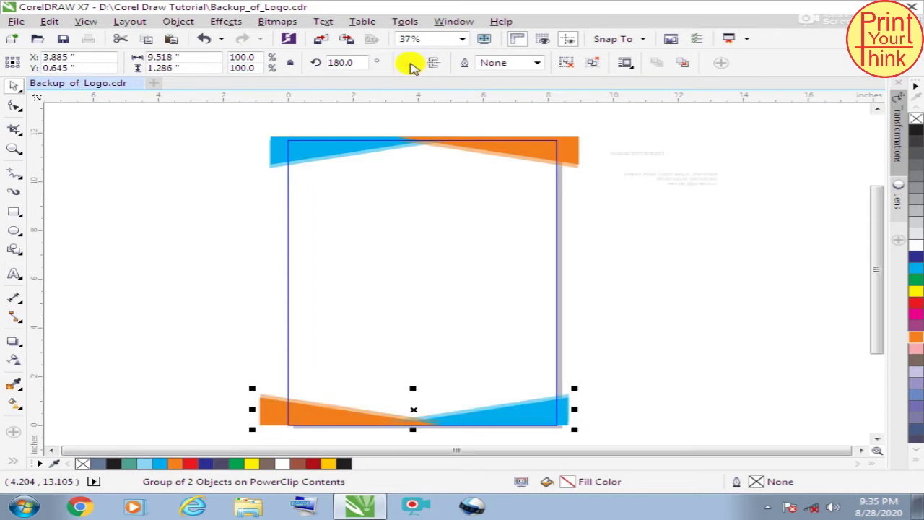
{"action": "left_click", "coordinate": [491, 270]}
{"action": "scroll", "coordinate": [465, 318], "scroll_direction": "down", "scroll_amount": 2}
{"action": "scroll", "coordinate": [466, 320], "scroll_direction": "up", "scroll_amount": 2}
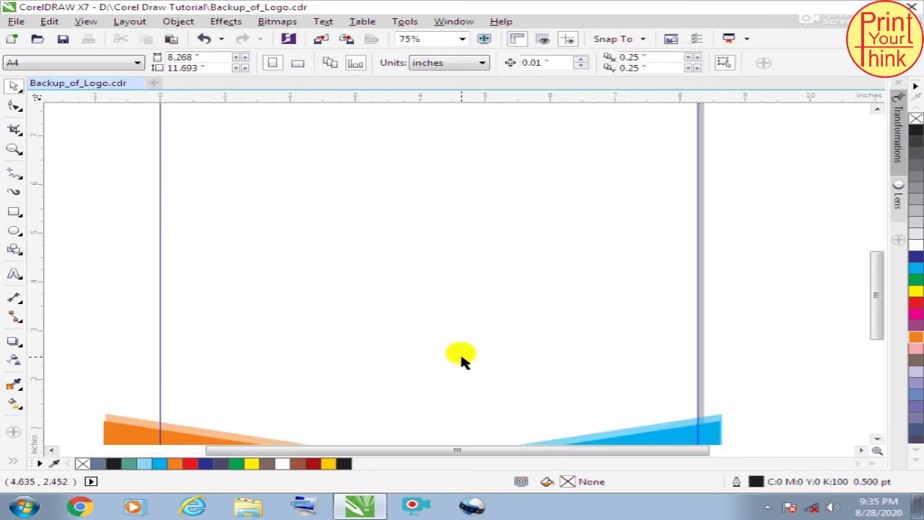
Stretch the footer group to about 1.516 inches tall, position it slightly past the page's lower edge, and finish editing the PowerClip
{"action": "scroll", "coordinate": [466, 241], "scroll_direction": "down", "scroll_amount": 1}
{"action": "scroll", "coordinate": [447, 359], "scroll_direction": "up", "scroll_amount": 1}
{"action": "left_click", "coordinate": [454, 352]}
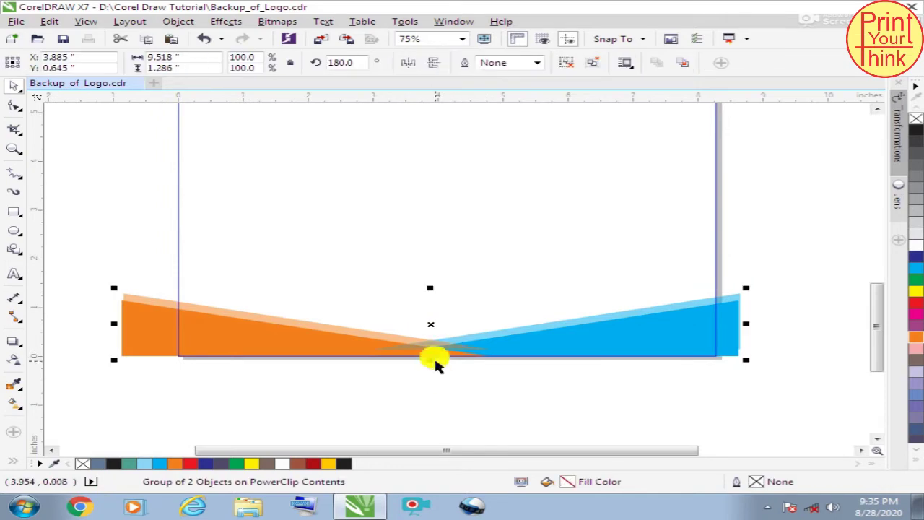
{"action": "left_click_drag", "start_coordinate": [430, 361], "coordinate": [435, 370]}
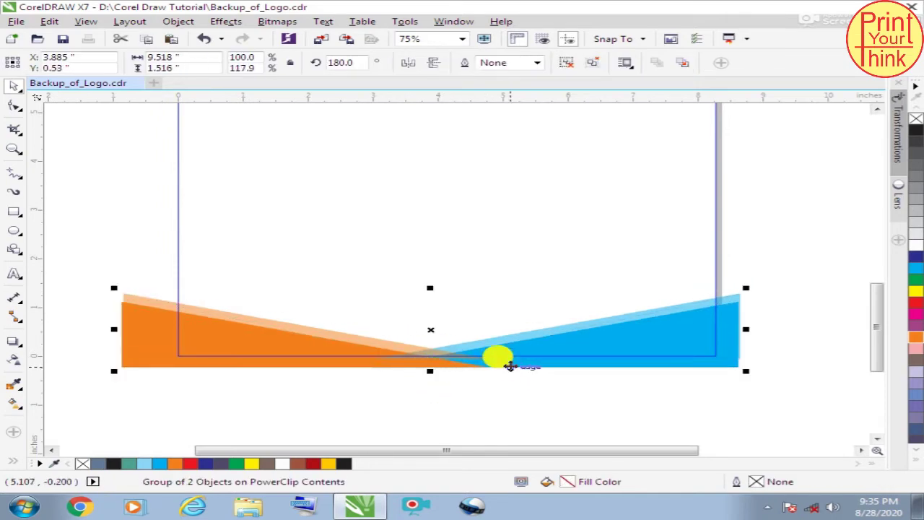
{"action": "mouse_move", "coordinate": [511, 365]}
{"action": "left_mouse_down"}
{"action": "mouse_move", "coordinate": [505, 348]}
{"action": "mouse_move", "coordinate": [503, 355]}
{"action": "left_mouse_up"}
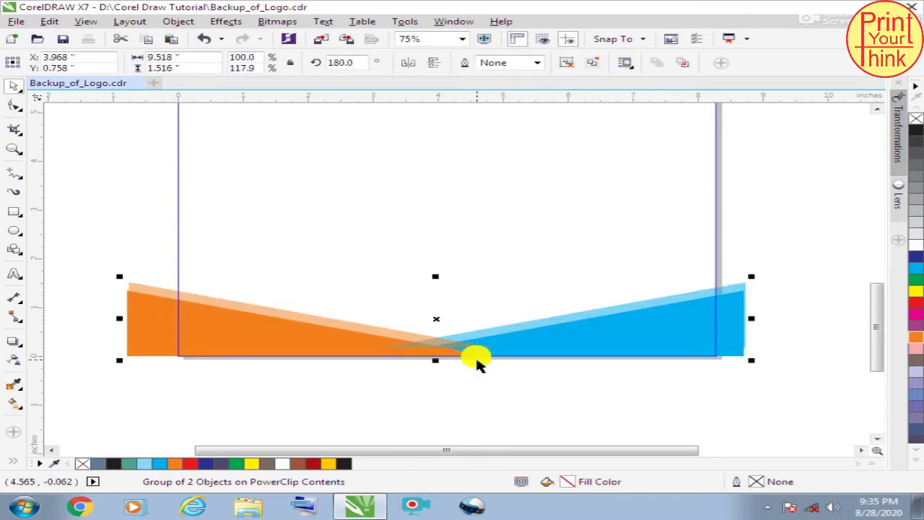
{"action": "scroll", "coordinate": [487, 359], "scroll_direction": "up", "scroll_amount": 3}
{"action": "left_click_drag", "start_coordinate": [507, 292], "coordinate": [512, 300]}
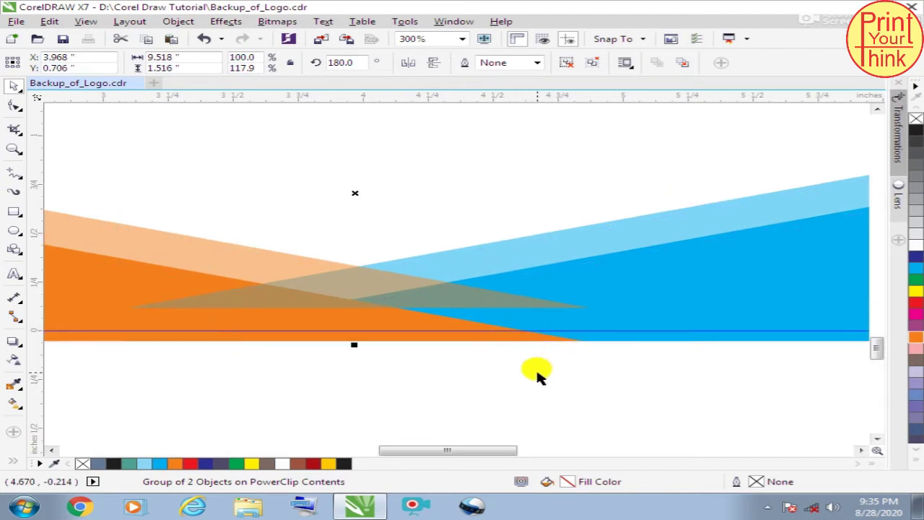
{"action": "left_click", "coordinate": [525, 365], "text": "ctrl"}
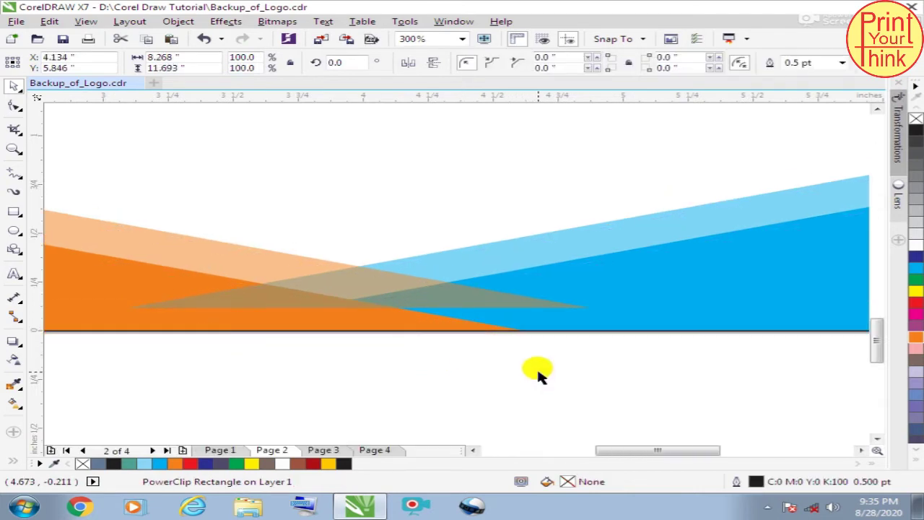
{"action": "scroll", "coordinate": [537, 371], "scroll_direction": "down", "scroll_amount": 6}
{"action": "scroll", "coordinate": [540, 301], "scroll_direction": "up", "scroll_amount": 2}
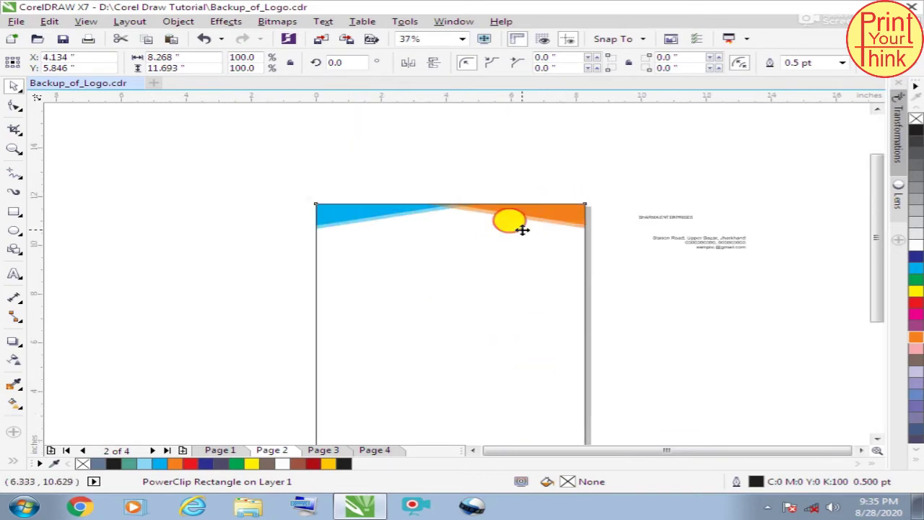
Edit the PowerClip contents, stretch the header group downward to about 1.631 inches tall, and finish editing
{"action": "left_click", "coordinate": [522, 238], "text": "ctrl"}
{"action": "scroll", "coordinate": [505, 216], "scroll_direction": "up", "scroll_amount": 2}
{"action": "left_click", "coordinate": [494, 227]}
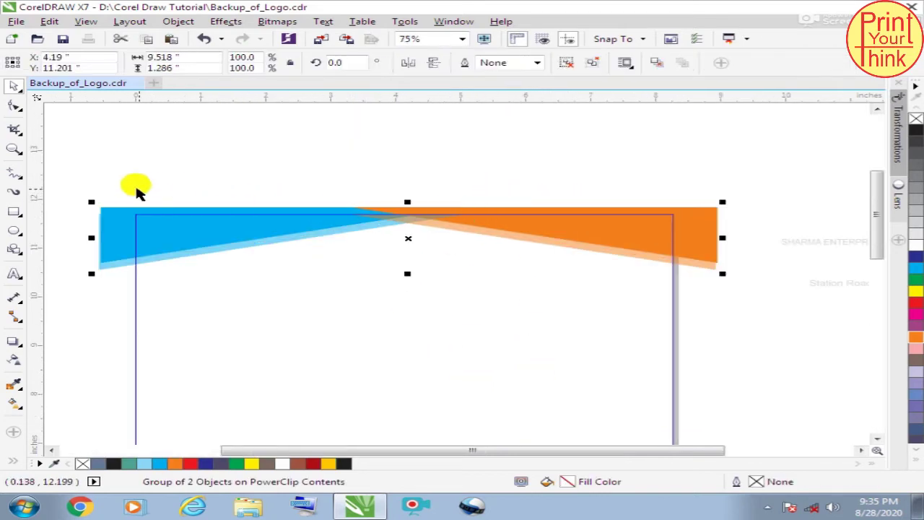
{"action": "left_click_drag", "start_coordinate": [84, 202], "coordinate": [786, 324]}
{"action": "left_click_drag", "start_coordinate": [410, 273], "coordinate": [418, 292]}
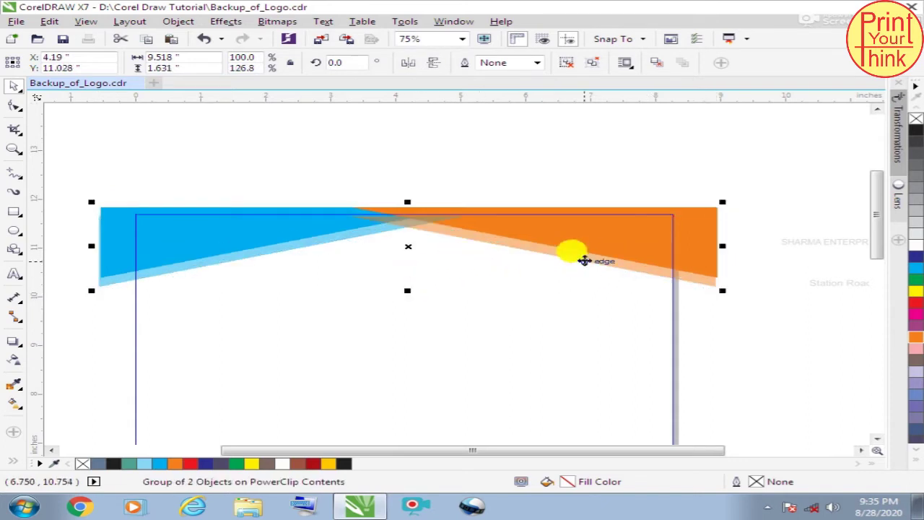
{"action": "left_click", "coordinate": [707, 166], "text": "ctrl"}
{"action": "left_click", "coordinate": [666, 180]}
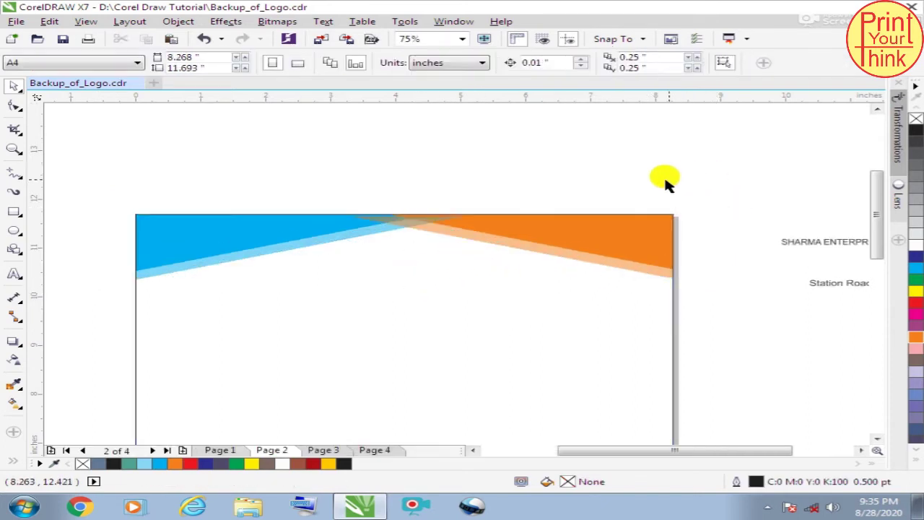
Within the PowerClip, shift the header group right and widen it rightward so its crossing point sits right of the page center
{"action": "left_click", "coordinate": [485, 233]}
{"action": "scroll", "coordinate": [470, 233], "scroll_direction": "down", "scroll_amount": 3}
{"action": "scroll", "coordinate": [470, 233], "scroll_direction": "up", "scroll_amount": 4}
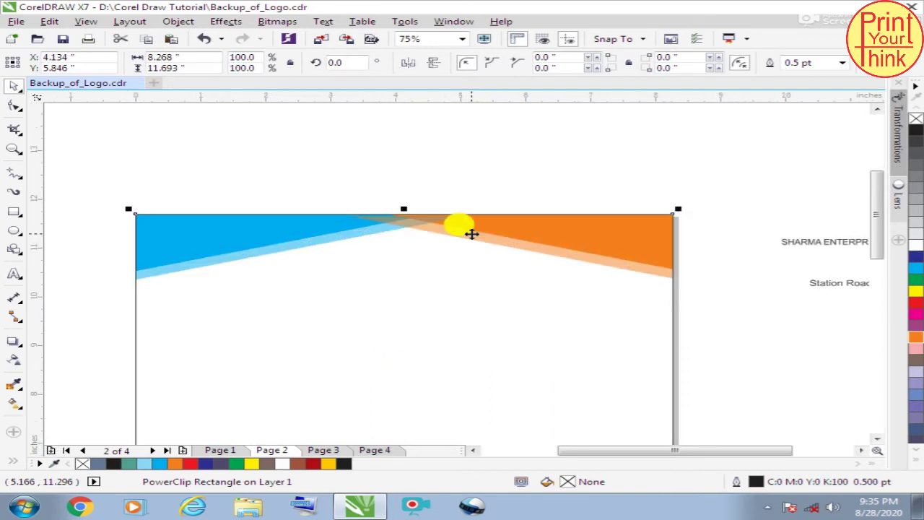
{"action": "left_click", "coordinate": [493, 233], "text": "ctrl"}
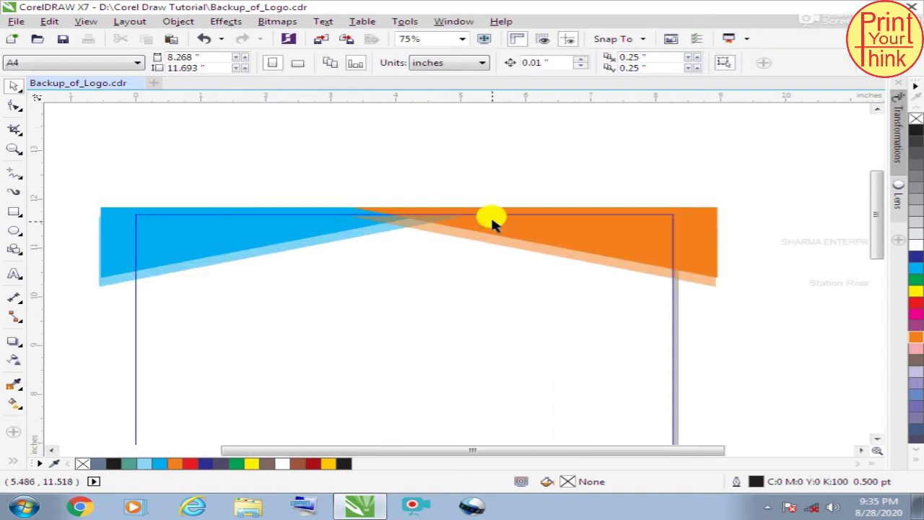
{"action": "left_click", "coordinate": [445, 235]}
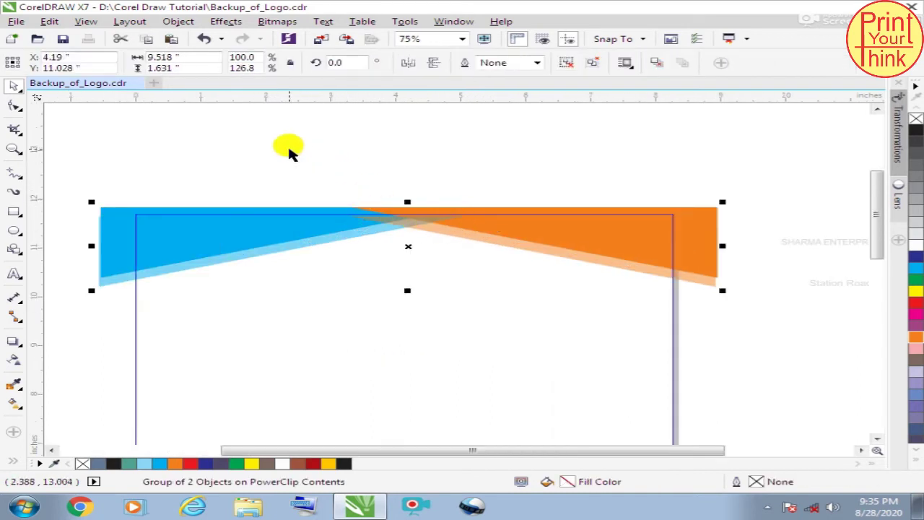
{"action": "left_click_drag", "start_coordinate": [295, 155], "coordinate": [765, 340]}
{"action": "left_click_drag", "start_coordinate": [68, 173], "coordinate": [789, 350]}
{"action": "left_click_drag", "start_coordinate": [691, 223], "coordinate": [719, 220]}
{"action": "left_click_drag", "start_coordinate": [750, 245], "coordinate": [791, 243]}
{"action": "left_click", "coordinate": [738, 171], "text": "ctrl"}
{"action": "scroll", "coordinate": [691, 186], "scroll_direction": "down", "scroll_amount": 4}
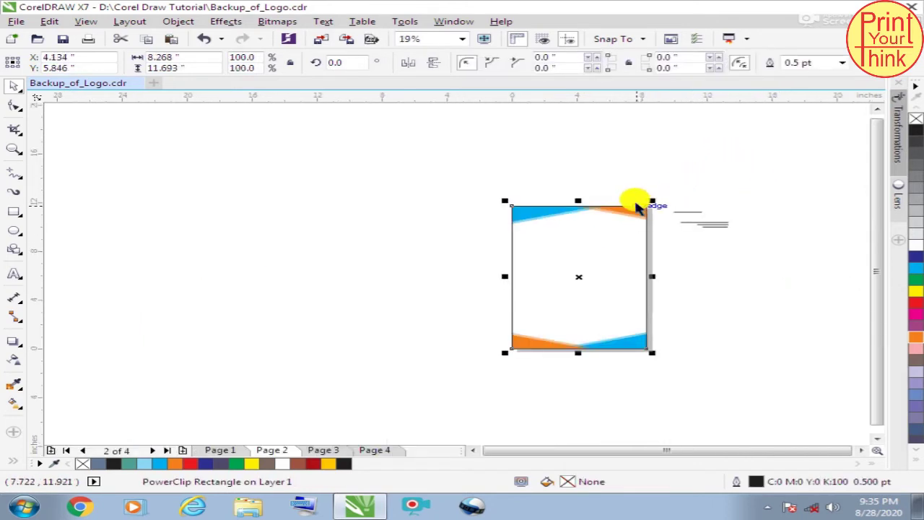
Within the PowerClip, widen the footer group leftward so its crossing point sits left of the page center, and finish editing
{"action": "scroll", "coordinate": [599, 339], "scroll_direction": "up", "scroll_amount": 4}
{"action": "left_click", "coordinate": [463, 311], "text": "ctrl"}
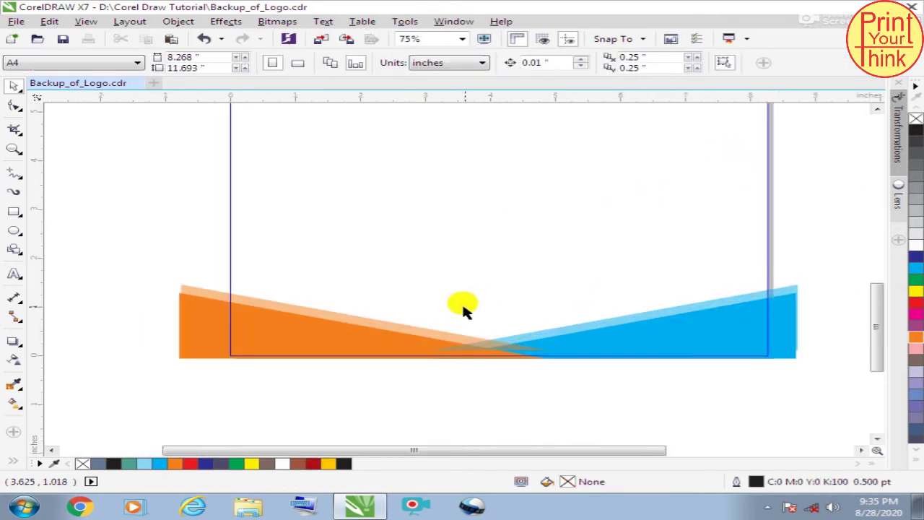
{"action": "scroll", "coordinate": [464, 311], "scroll_direction": "down", "scroll_amount": 4}
{"action": "left_click_drag", "start_coordinate": [633, 270], "coordinate": [228, 373]}
{"action": "scroll", "coordinate": [468, 311], "scroll_direction": "up", "scroll_amount": 2}
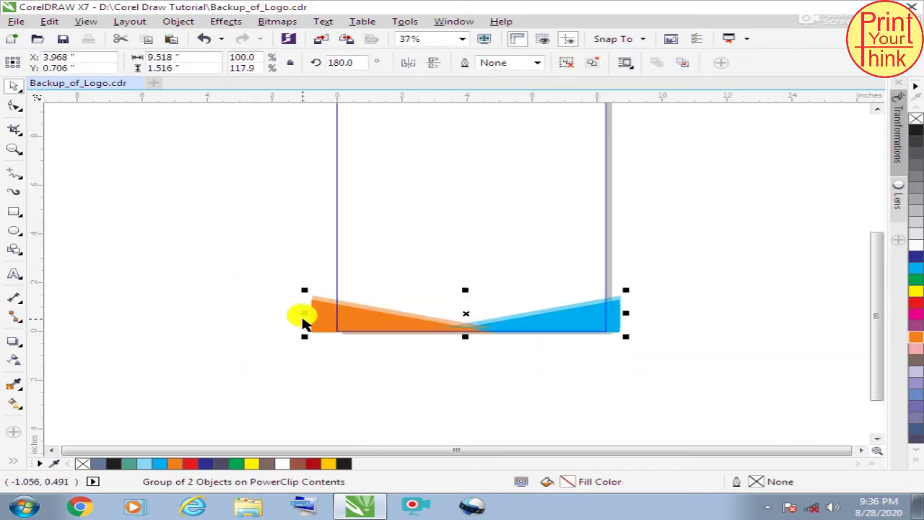
{"action": "left_click_drag", "start_coordinate": [303, 323], "coordinate": [249, 311]}
{"action": "left_click", "coordinate": [628, 274], "text": "ctrl"}
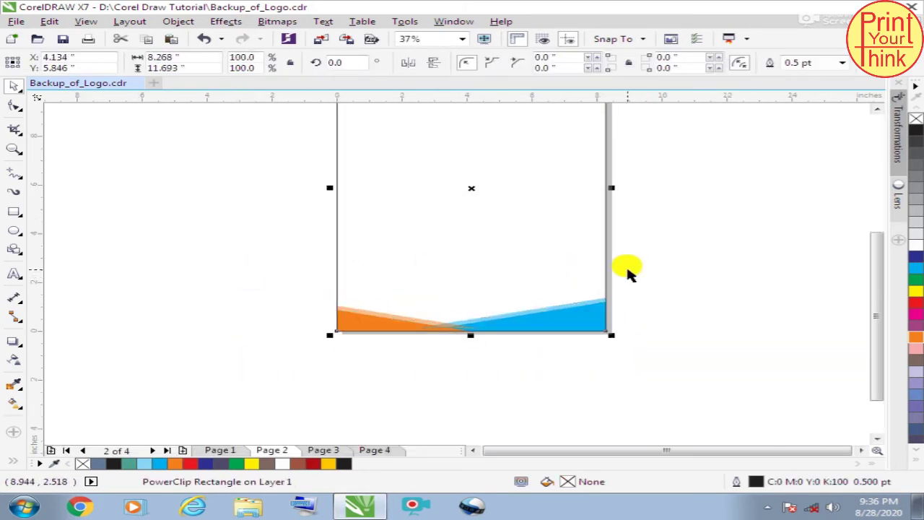
{"action": "left_click", "coordinate": [628, 273]}
{"action": "scroll", "coordinate": [390, 339], "scroll_direction": "down", "scroll_amount": 2}
{"action": "scroll", "coordinate": [466, 202], "scroll_direction": "up", "scroll_amount": 2}
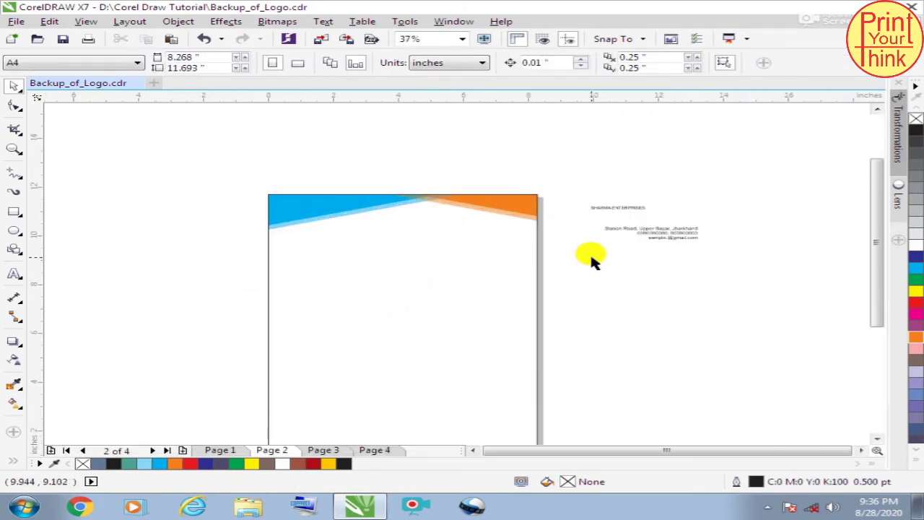
Move the SHARMA ENTERPRISES text onto the page below the header and enlarge it to about 26.97 pt
{"action": "scroll", "coordinate": [463, 202], "scroll_direction": "up", "scroll_amount": 2}
{"action": "scroll", "coordinate": [451, 195], "scroll_direction": "down", "scroll_amount": 2}
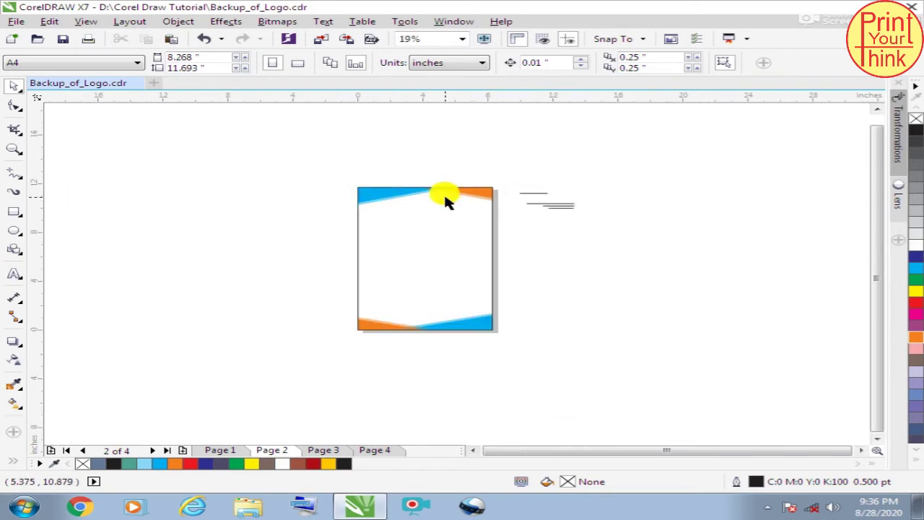
{"action": "scroll", "coordinate": [447, 204], "scroll_direction": "up", "scroll_amount": 1}
{"action": "scroll", "coordinate": [670, 202], "scroll_direction": "up", "scroll_amount": 1}
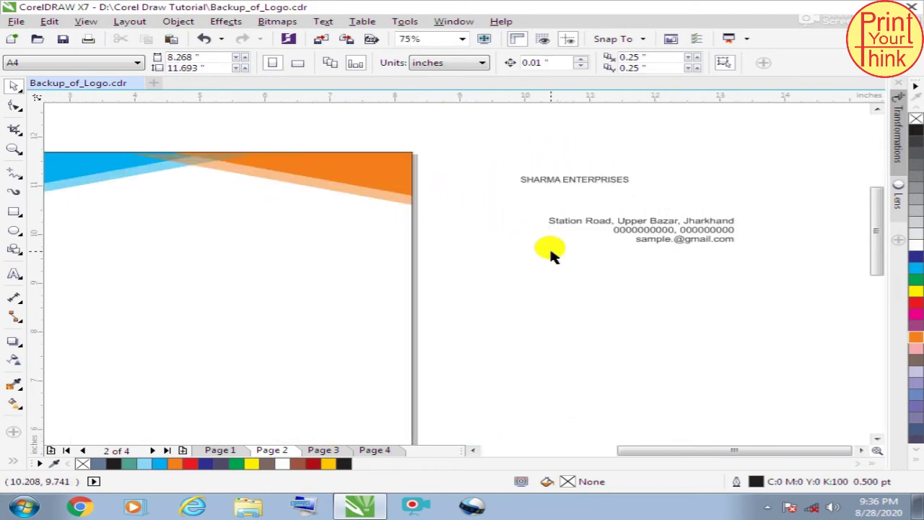
{"action": "left_click_drag", "start_coordinate": [519, 150], "coordinate": [792, 243]}
{"action": "left_click", "coordinate": [792, 244]}
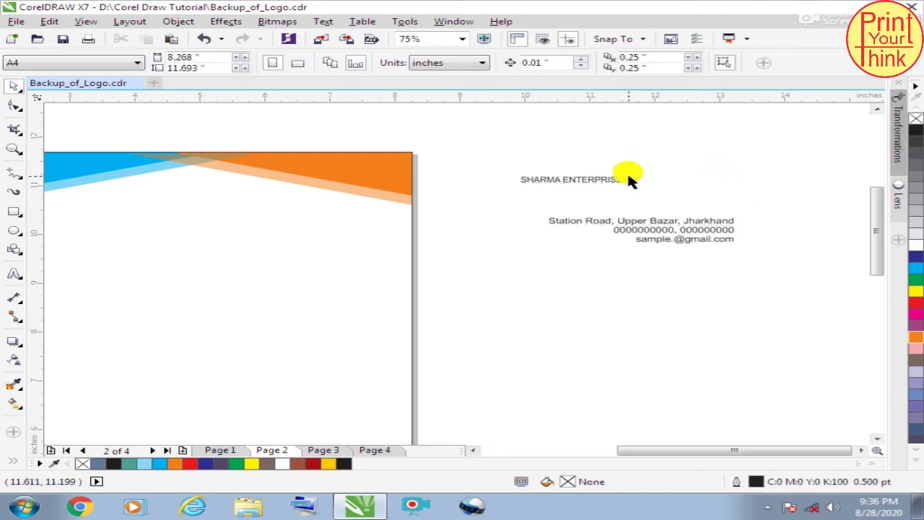
{"action": "left_click_drag", "start_coordinate": [581, 184], "coordinate": [178, 200]}
{"action": "left_click_drag", "start_coordinate": [247, 206], "coordinate": [379, 234]}
Try the Paddington font on the SHARMA ENTERPRISES heading, and set it in PCAndilarett
{"action": "left_click", "coordinate": [471, 64]}
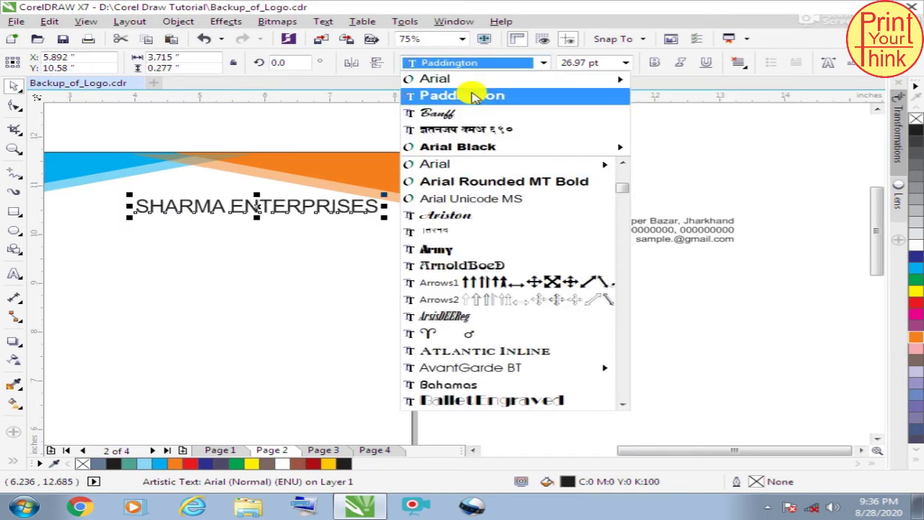
{"action": "left_click", "coordinate": [470, 91]}
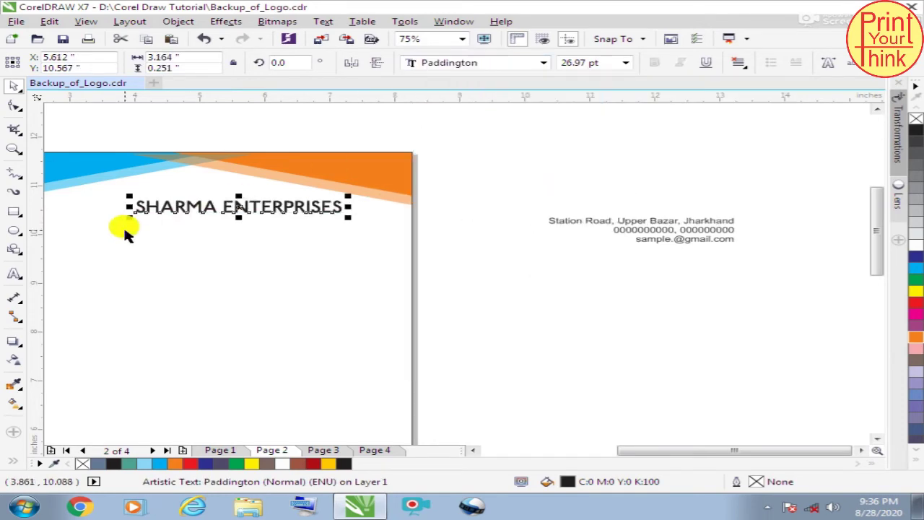
{"action": "left_click", "coordinate": [462, 63]}
{"action": "scroll", "coordinate": [490, 347], "scroll_direction": "down", "scroll_amount": 3}
{"action": "scroll", "coordinate": [490, 361], "scroll_direction": "down", "scroll_amount": 4}
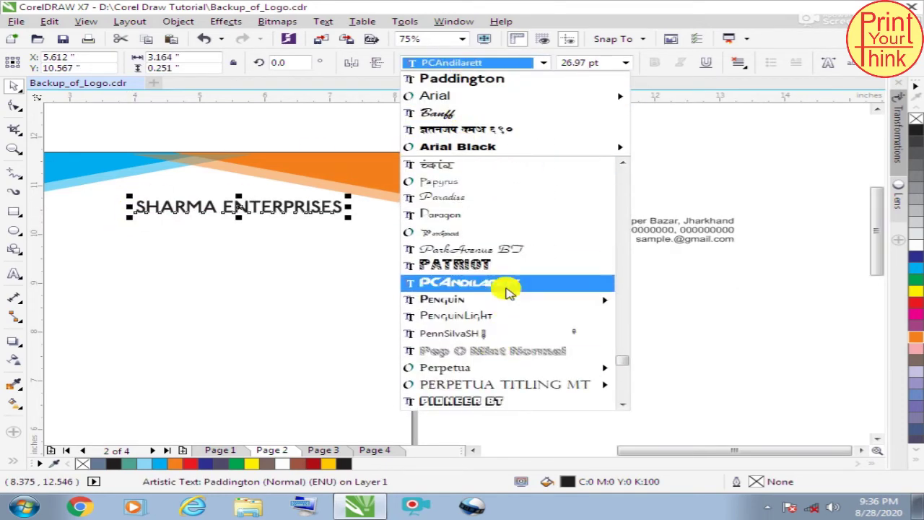
{"action": "left_click", "coordinate": [539, 278]}
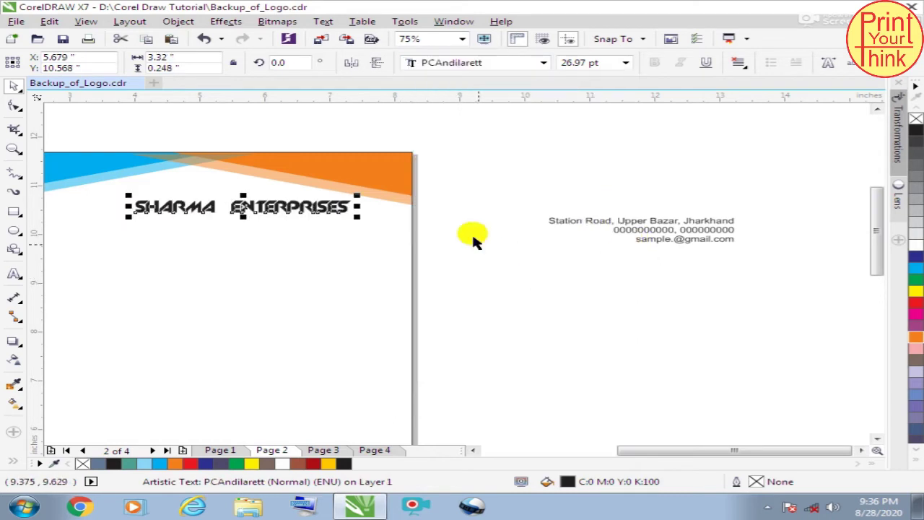
Enlarge the SHARMA ENTERPRISES heading to about 31.87 pt below the header
{"action": "left_click", "coordinate": [481, 194]}
{"action": "left_click_drag", "start_coordinate": [470, 180], "coordinate": [51, 234]}
{"action": "scroll", "coordinate": [116, 209], "scroll_direction": "up", "scroll_amount": 2}
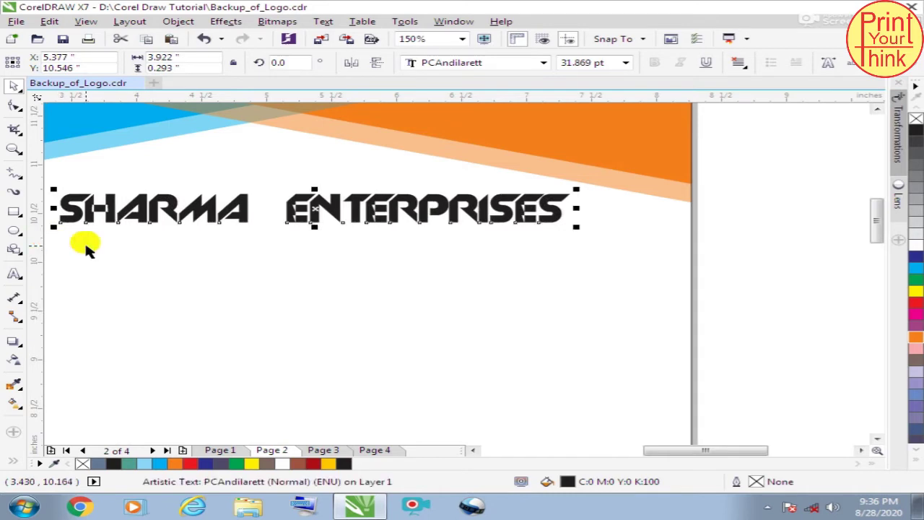
{"action": "scroll", "coordinate": [82, 243], "scroll_direction": "down", "scroll_amount": 2}
Move the contact details text onto the page beneath the heading and align both texts to the right
{"action": "left_click", "coordinate": [590, 230]}
{"action": "left_click_drag", "start_coordinate": [652, 231], "coordinate": [267, 235]}
{"action": "left_click_drag", "start_coordinate": [508, 161], "coordinate": [86, 281]}
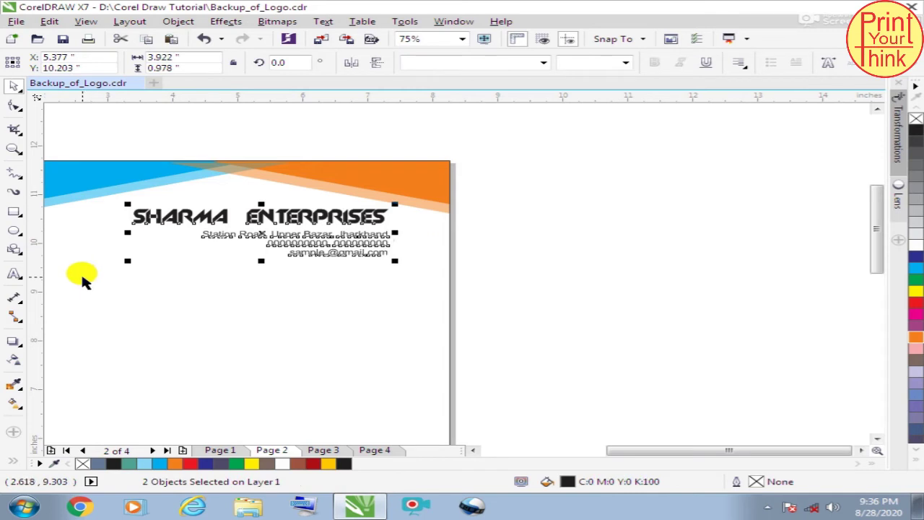
{"action": "key", "text": "r"}
{"action": "left_click", "coordinate": [552, 214]}
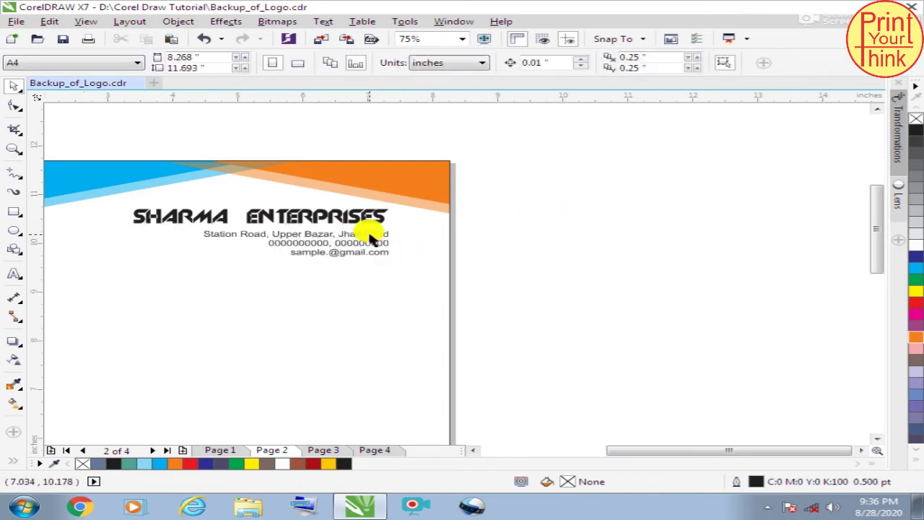
Shift the contact details down, right-align them with the heading again, and bring them up close beneath the heading
{"action": "left_click_drag", "start_coordinate": [375, 239], "coordinate": [284, 241]}
{"action": "left_click_drag", "start_coordinate": [531, 182], "coordinate": [103, 317]}
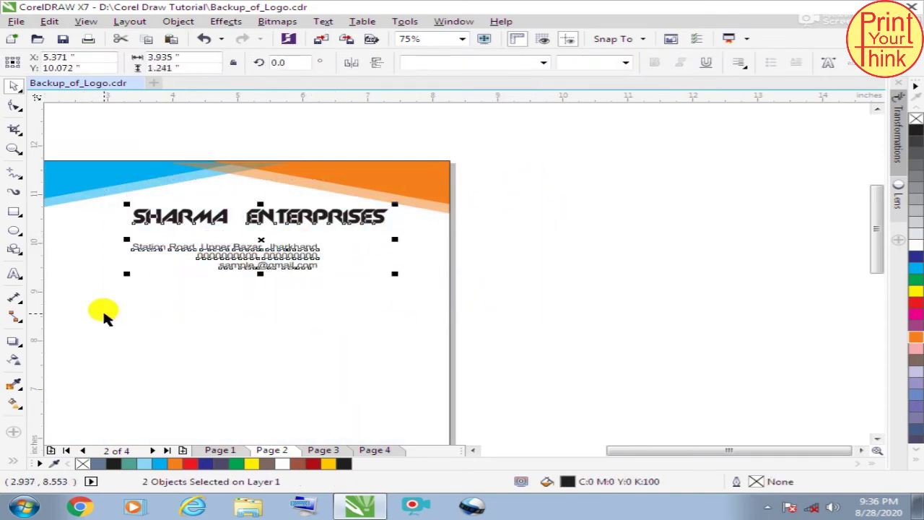
{"action": "key", "text": "r"}
{"action": "left_click", "coordinate": [451, 210]}
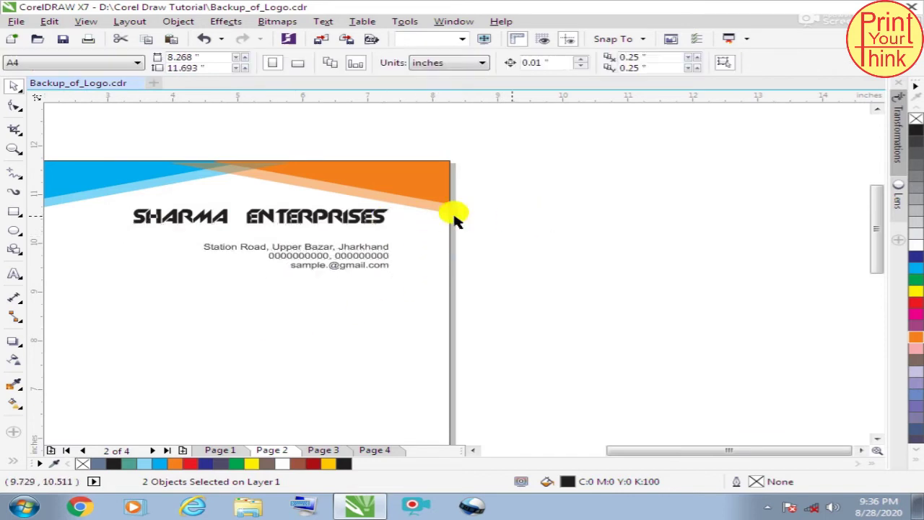
{"action": "scroll", "coordinate": [145, 243], "scroll_direction": "up", "scroll_amount": 2}
{"action": "left_click", "coordinate": [463, 251]}
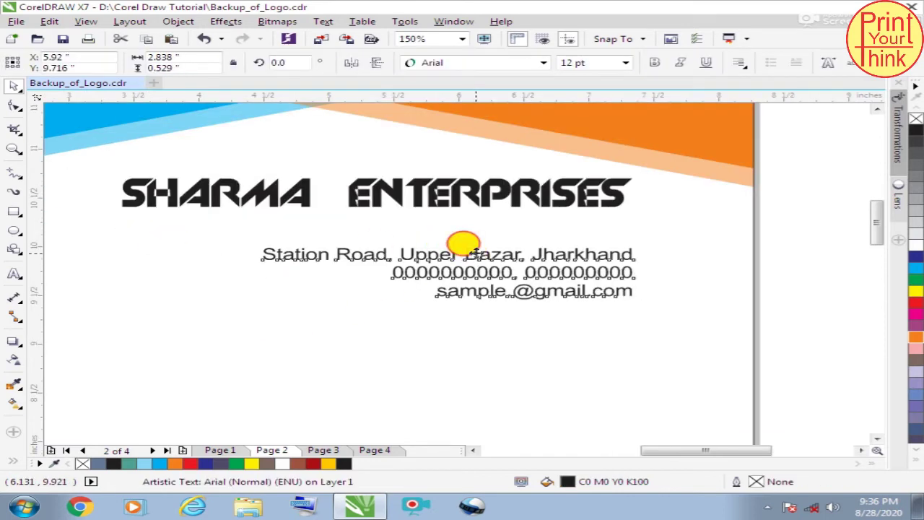
{"action": "left_click_drag", "start_coordinate": [469, 249], "coordinate": [462, 223]}
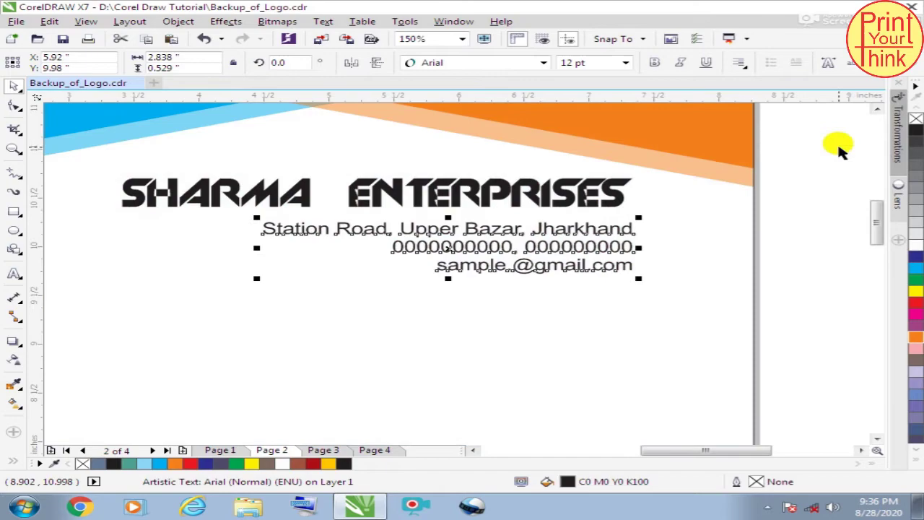
Move the heading and contact details together about 0.3 inch to the right
{"action": "left_click_drag", "start_coordinate": [806, 139], "coordinate": [122, 282]}
{"action": "left_click_drag", "start_coordinate": [227, 184], "coordinate": [268, 185]}
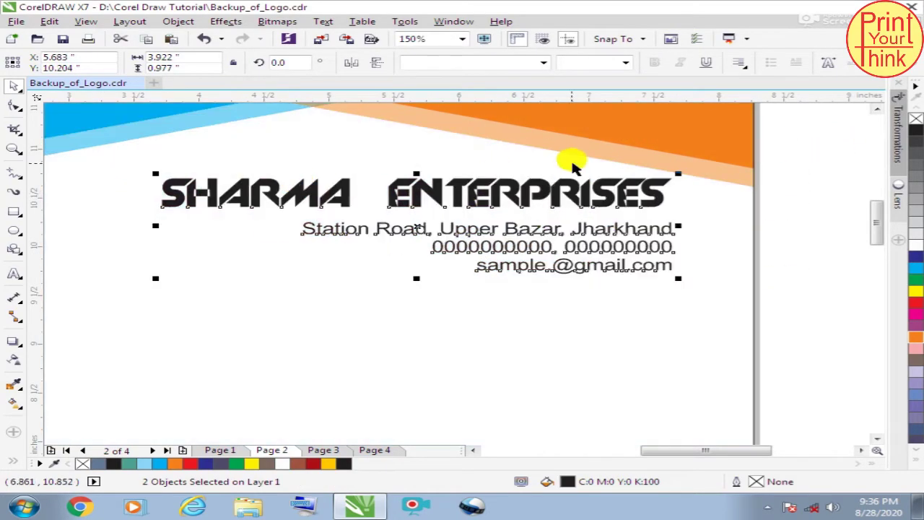
{"action": "left_click", "coordinate": [764, 152]}
Try Ruby Red and blue on the SHARMA ENTERPRISES heading, and fill it with dark red C0 M100 Y100 K30
{"action": "left_click", "coordinate": [664, 186]}
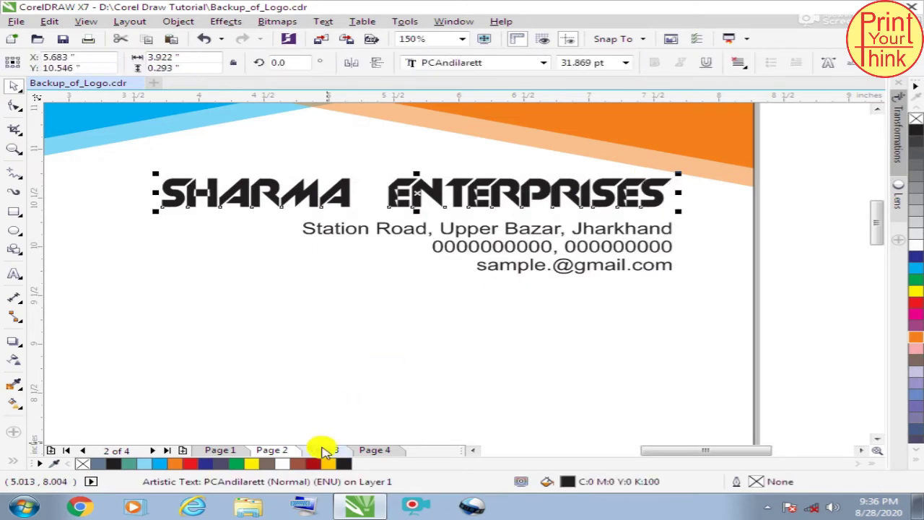
{"action": "left_click", "coordinate": [313, 465]}
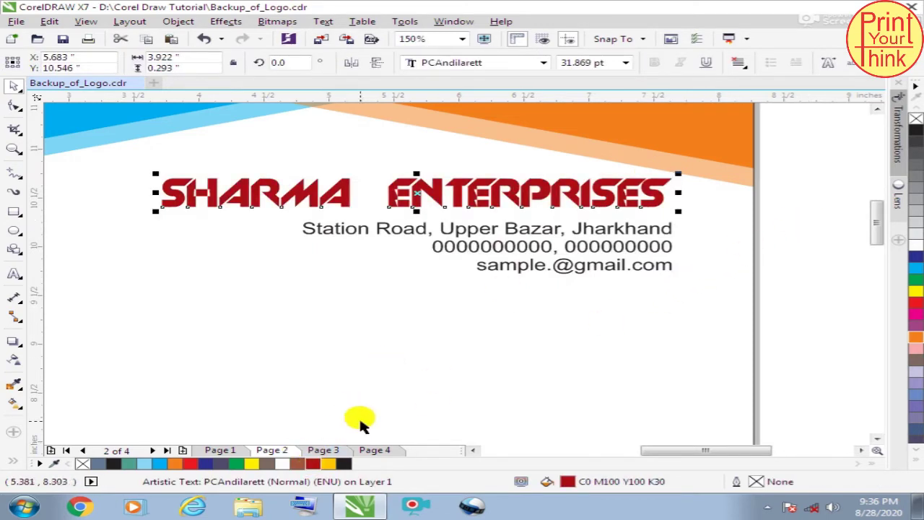
{"action": "left_click", "coordinate": [300, 464]}
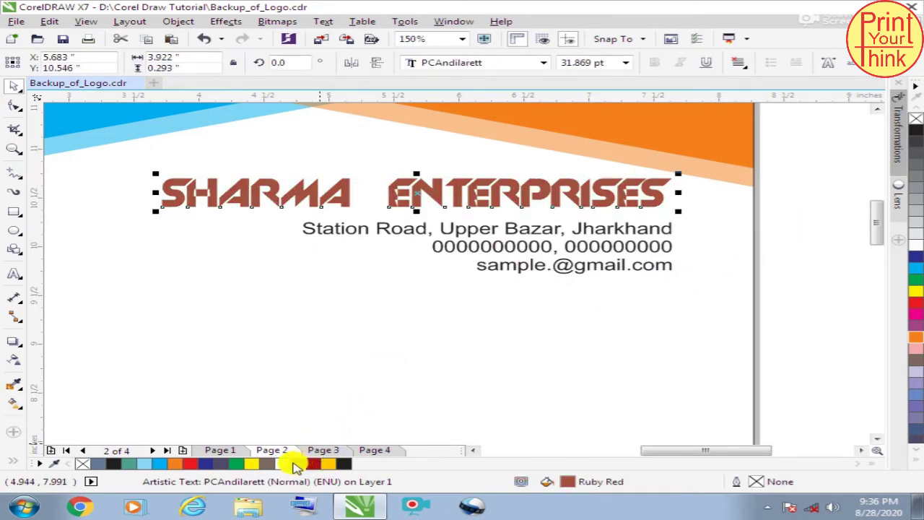
{"action": "left_click", "coordinate": [917, 257]}
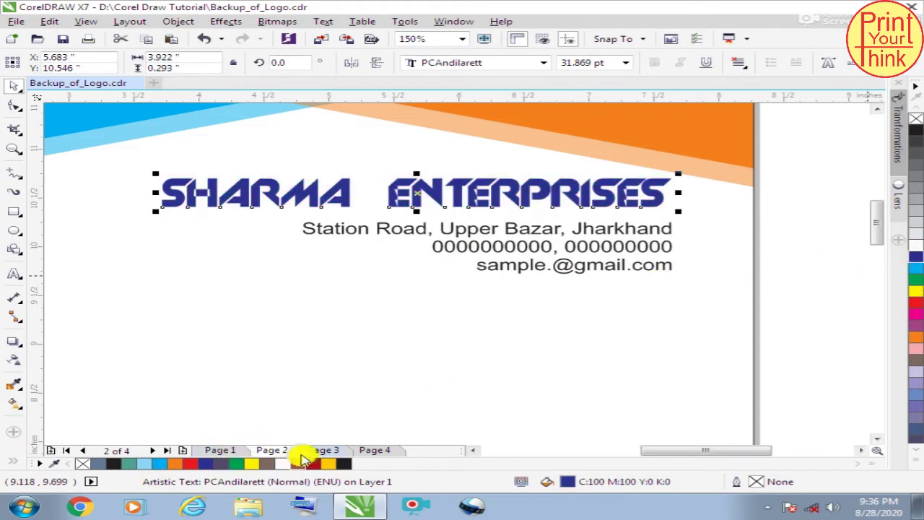
{"action": "left_click", "coordinate": [785, 217]}
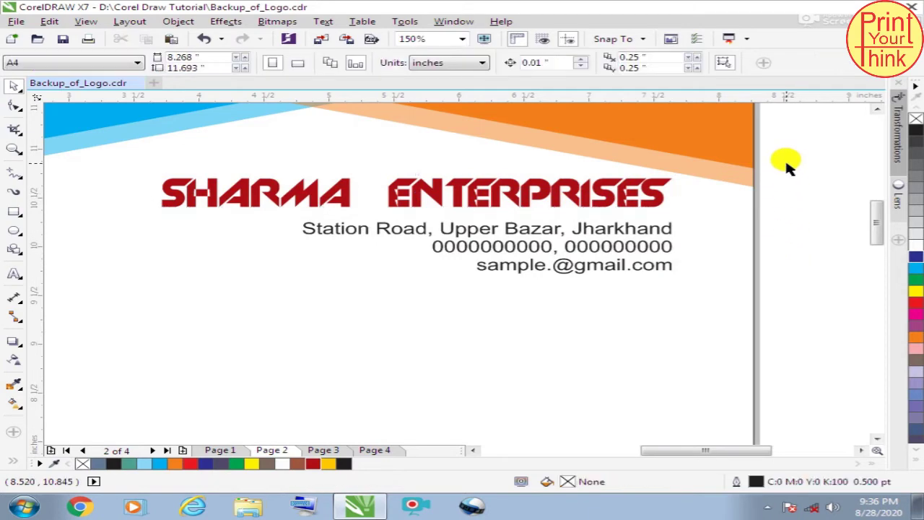
{"action": "scroll", "coordinate": [626, 288], "scroll_direction": "down", "scroll_amount": 2}
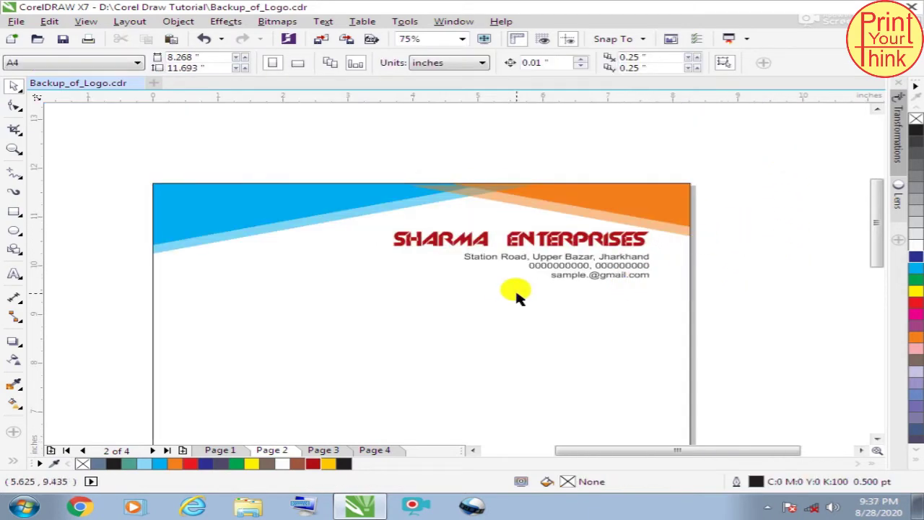
{"action": "scroll", "coordinate": [504, 259], "scroll_direction": "up", "scroll_amount": 2}
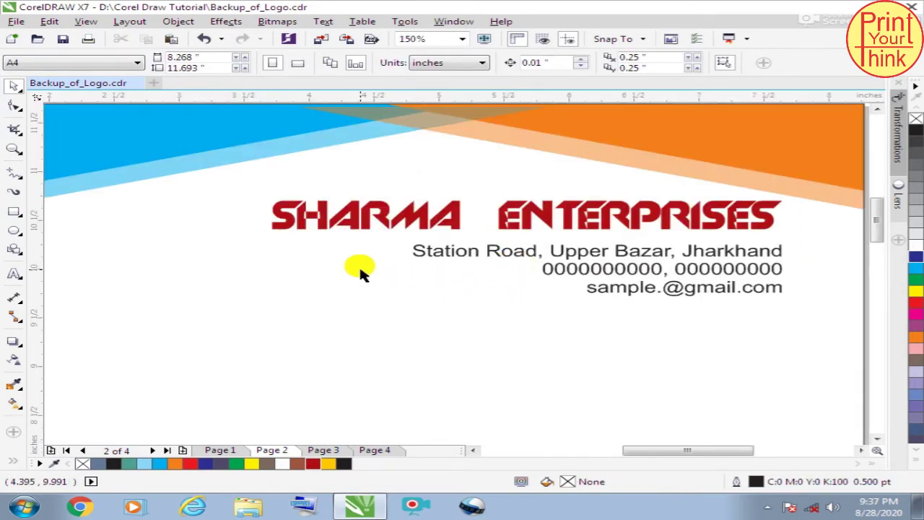
{"action": "scroll", "coordinate": [361, 271], "scroll_direction": "down", "scroll_amount": 2}
{"action": "scroll", "coordinate": [505, 280], "scroll_direction": "up", "scroll_amount": 2}
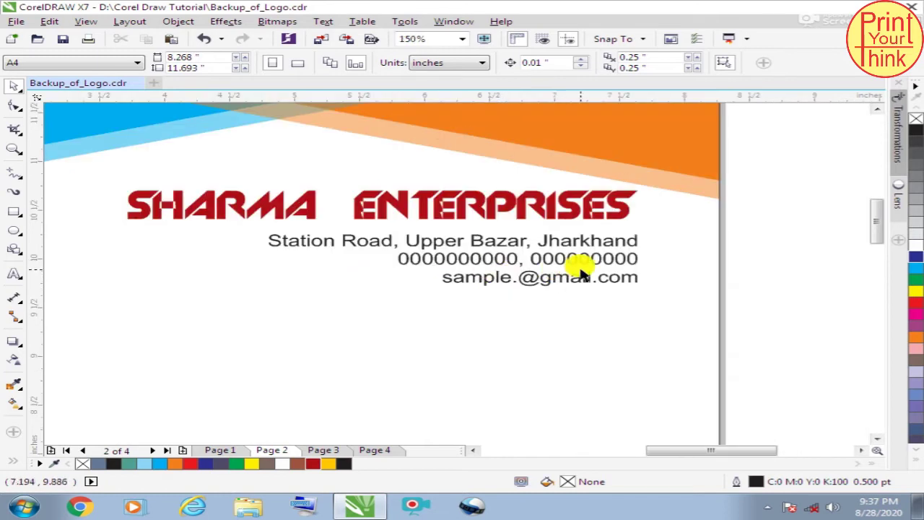
{"action": "scroll", "coordinate": [585, 269], "scroll_direction": "down", "scroll_amount": 2}
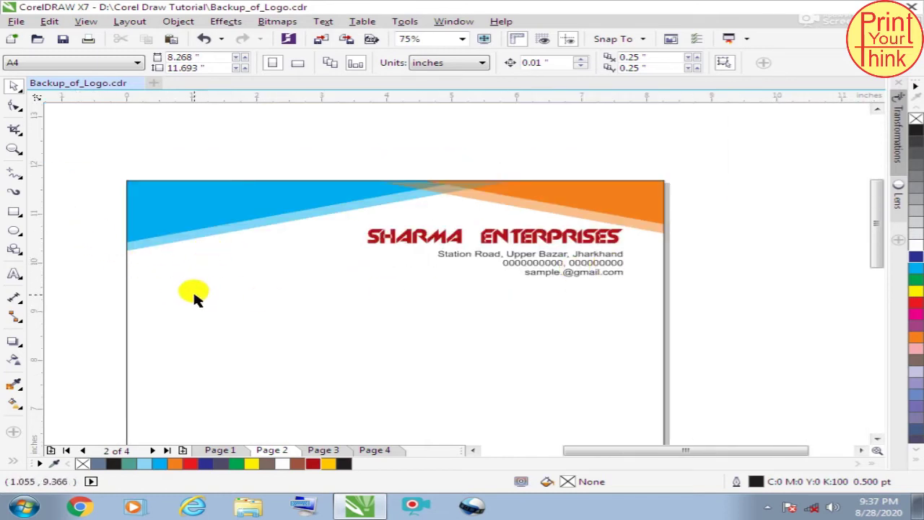
{"action": "scroll", "coordinate": [351, 266], "scroll_direction": "down", "scroll_amount": 2}
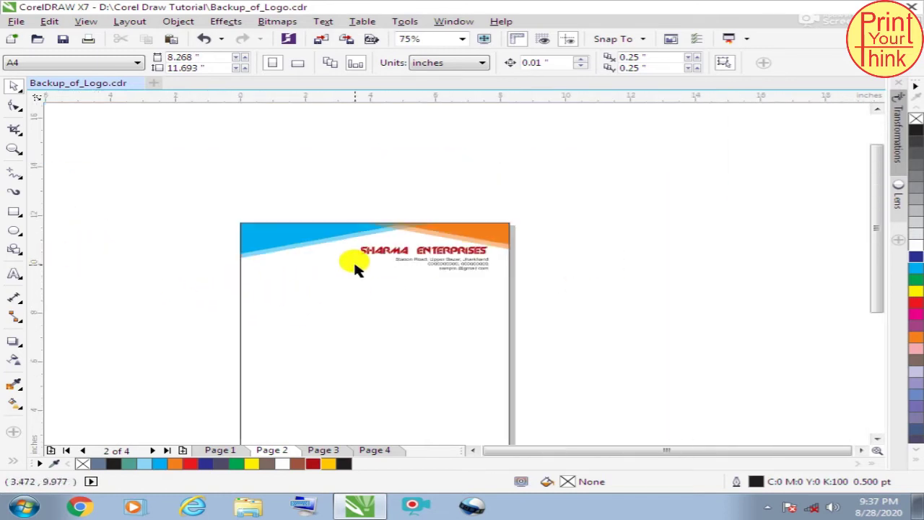
Draw a square of about 1.25 inches in the empty area left of the page
{"action": "scroll", "coordinate": [183, 287], "scroll_direction": "up", "scroll_amount": 2}
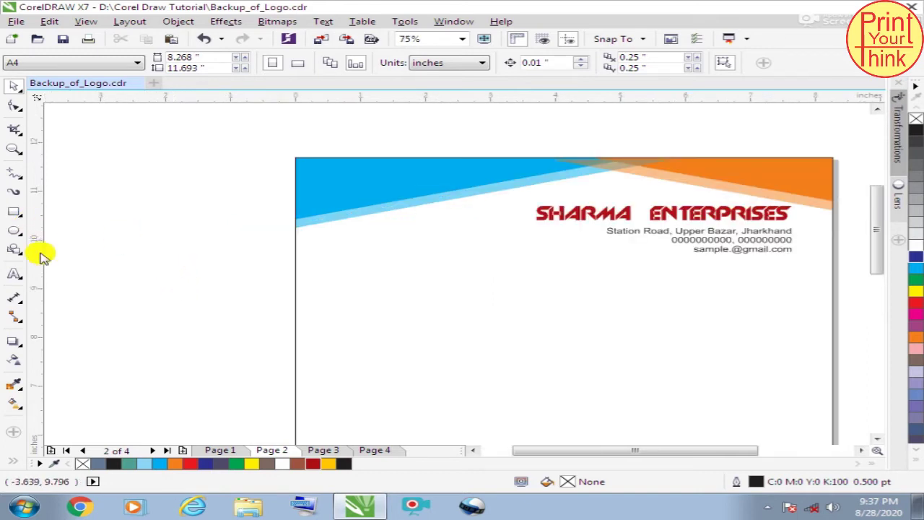
{"action": "left_click", "coordinate": [15, 211]}
{"action": "left_click_drag", "start_coordinate": [122, 221], "coordinate": [192, 280]}
{"action": "left_click", "coordinate": [15, 85]}
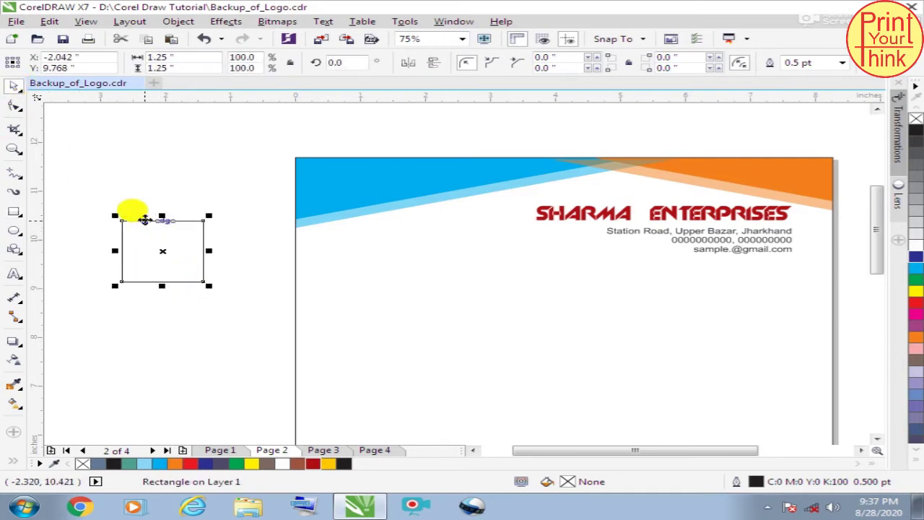
Rotate the square 45 degrees into a diamond
{"action": "left_click", "coordinate": [368, 62]}
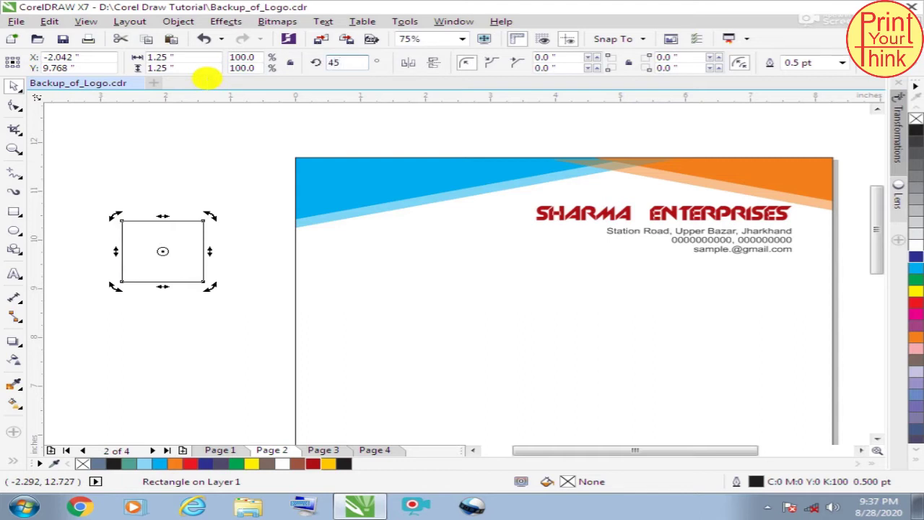
{"action": "key", "text": "Return"}
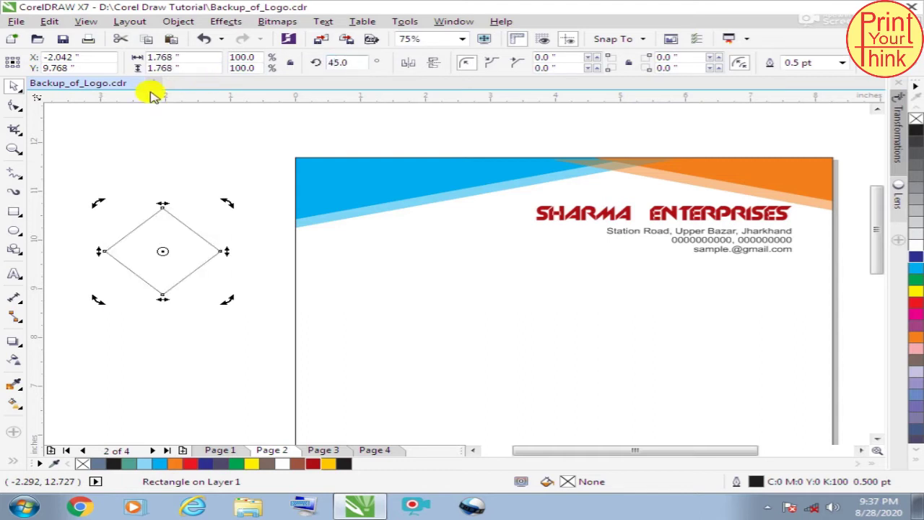
{"action": "left_click", "coordinate": [157, 138]}
Convert the diamond to curves
{"action": "scroll", "coordinate": [282, 166], "scroll_direction": "down", "scroll_amount": 1}
{"action": "scroll", "coordinate": [222, 198], "scroll_direction": "up", "scroll_amount": 2}
{"action": "left_click", "coordinate": [279, 217]}
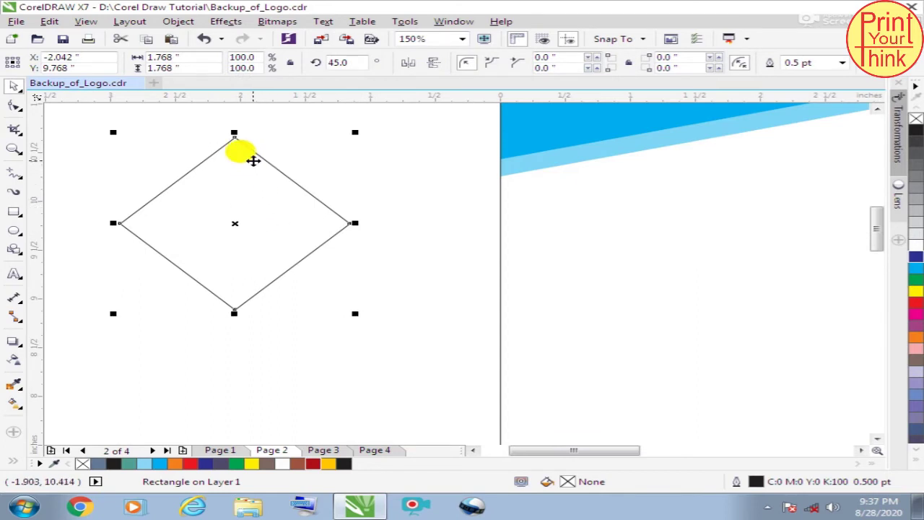
{"action": "key", "text": "ctrl+q"}
{"action": "left_click", "coordinate": [337, 182]}
Make two copies of the diamond straight below it, offset by about 0.2 inch and a further 0.14 inch
{"action": "left_click", "coordinate": [265, 171]}
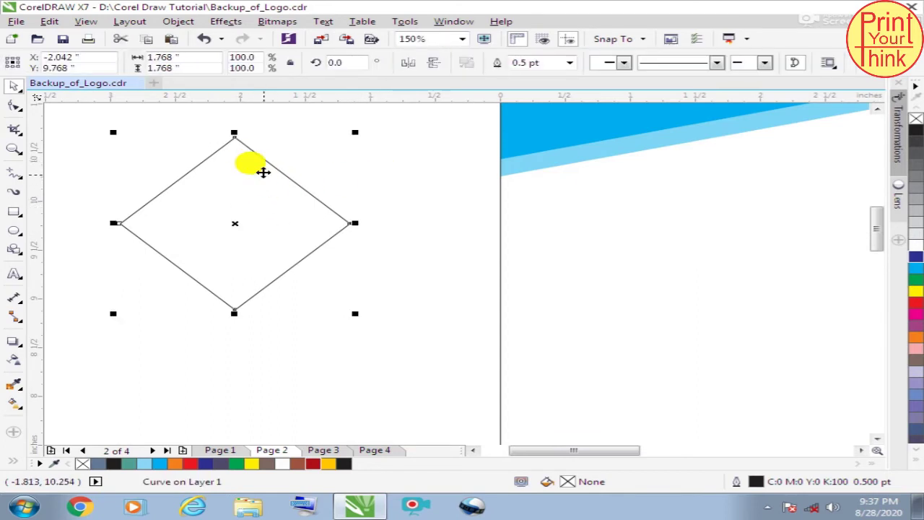
{"action": "left_click_drag", "start_coordinate": [258, 167], "coordinate": [260, 179]}
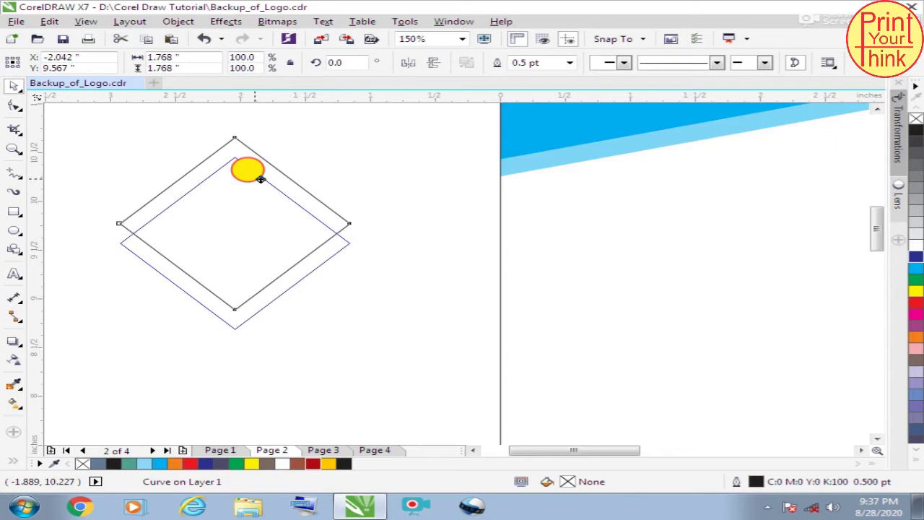
{"action": "left_click_drag", "start_coordinate": [261, 179], "coordinate": [265, 180]}
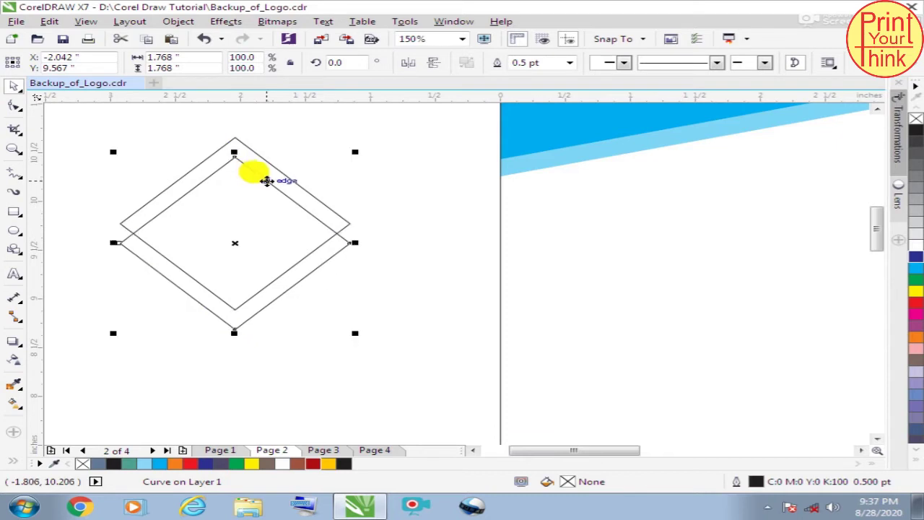
{"action": "left_click", "coordinate": [353, 167]}
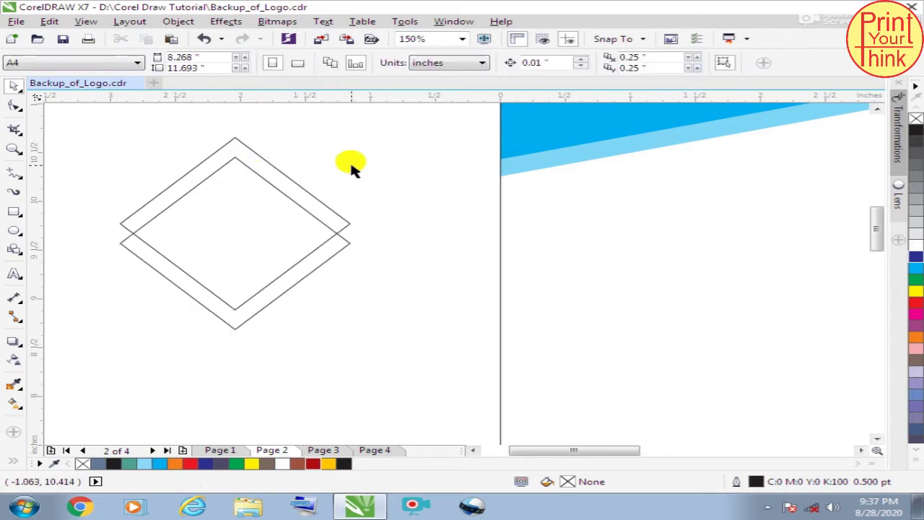
{"action": "left_click", "coordinate": [256, 186]}
{"action": "left_click_drag", "start_coordinate": [247, 173], "coordinate": [255, 190]}
{"action": "left_click", "coordinate": [406, 154]}
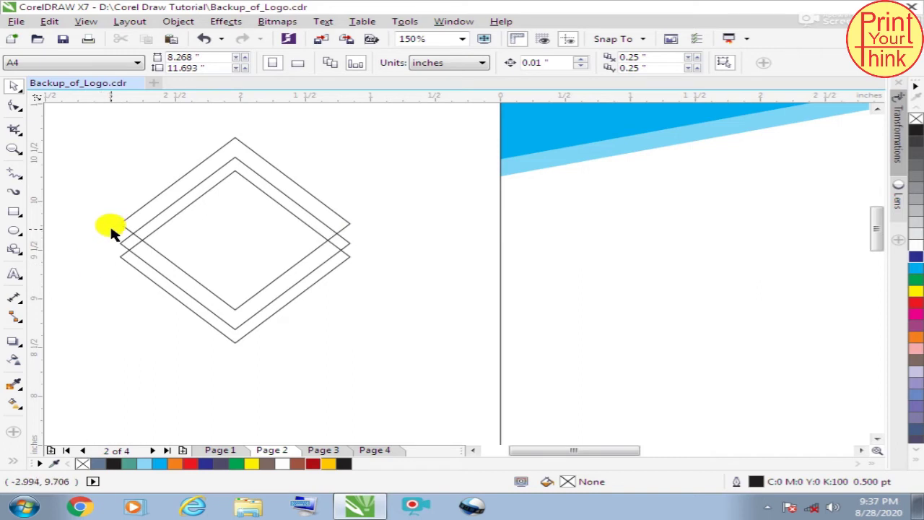
Reshape the lowest diamond by pulling its left and right corner nodes outward past the other two diamonds
{"action": "scroll", "coordinate": [111, 231], "scroll_direction": "up", "scroll_amount": 1}
{"action": "left_click", "coordinate": [181, 246]}
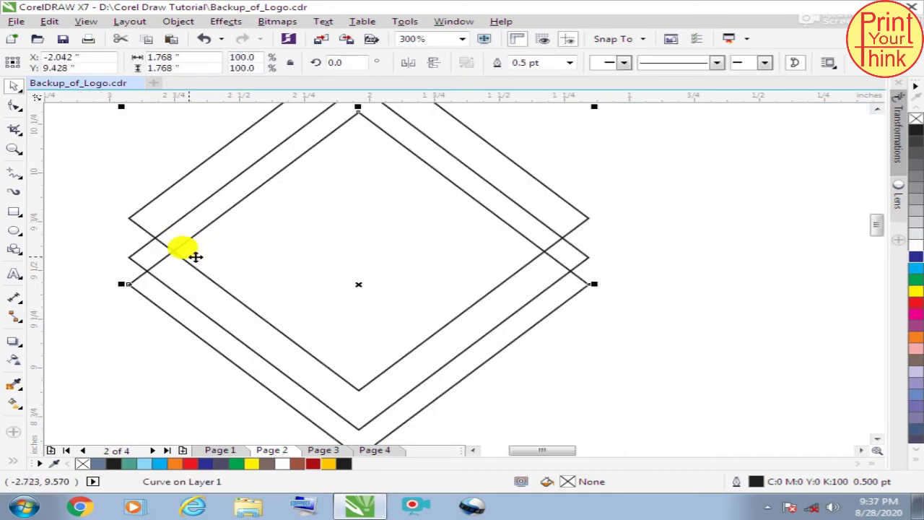
{"action": "scroll", "coordinate": [195, 256], "scroll_direction": "down", "scroll_amount": 1}
{"action": "left_click", "coordinate": [383, 145]}
{"action": "scroll", "coordinate": [276, 205], "scroll_direction": "up", "scroll_amount": 1}
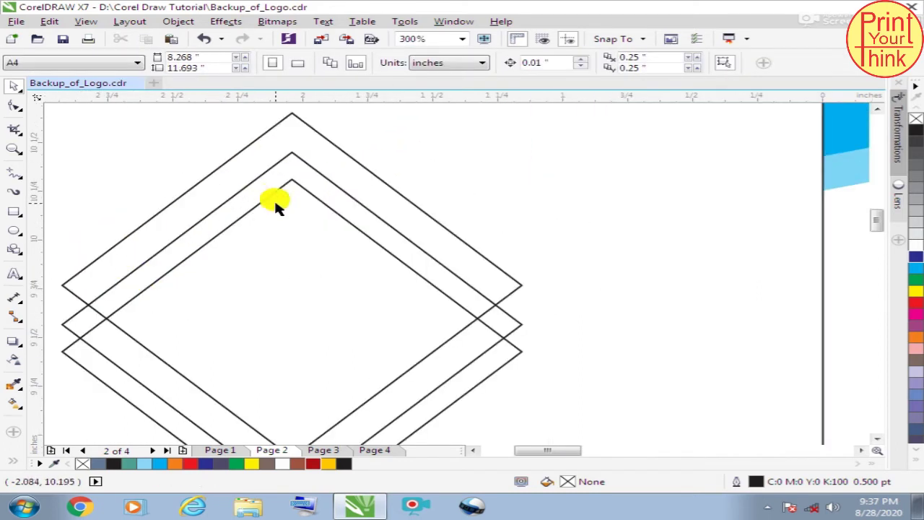
{"action": "left_click", "coordinate": [275, 192]}
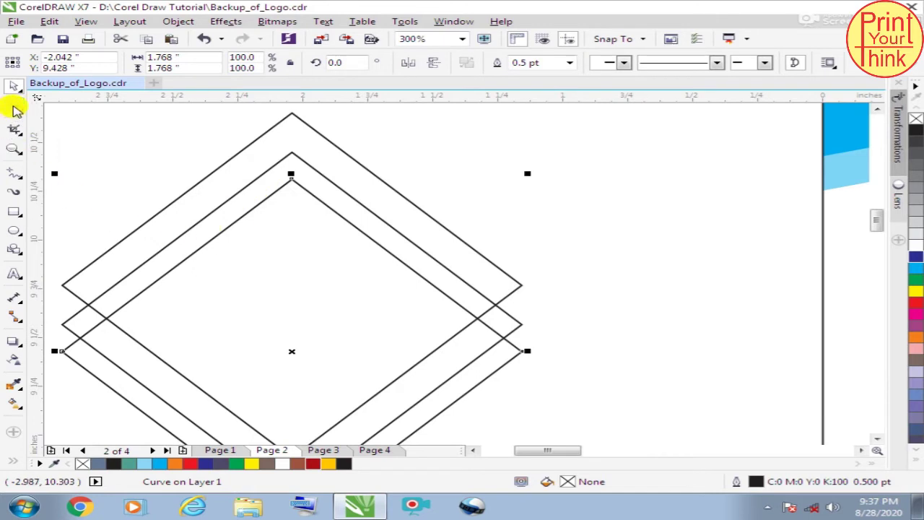
{"action": "left_click", "coordinate": [14, 107]}
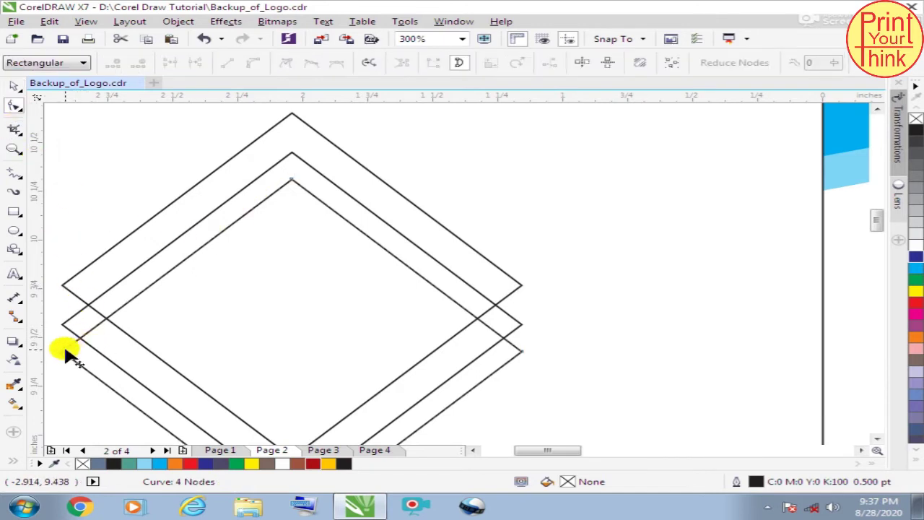
{"action": "left_click_drag", "start_coordinate": [69, 351], "coordinate": [133, 349]}
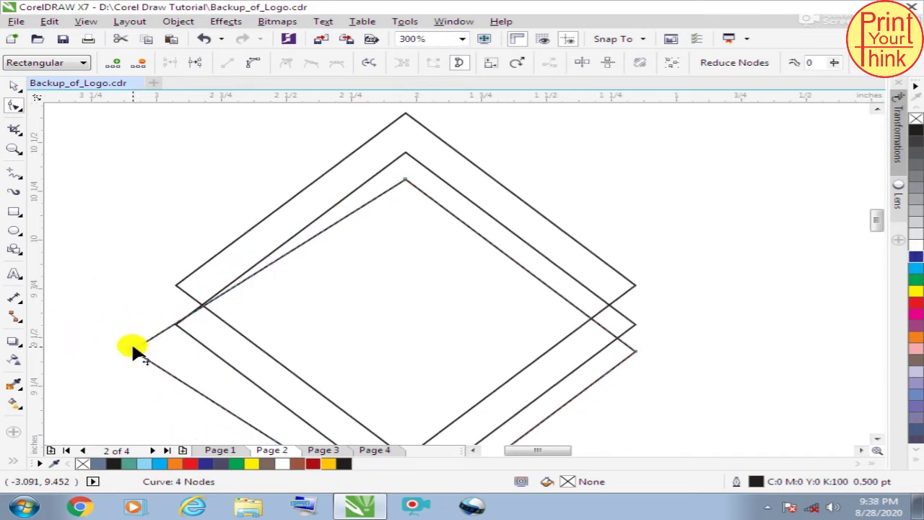
{"action": "left_click", "coordinate": [605, 336]}
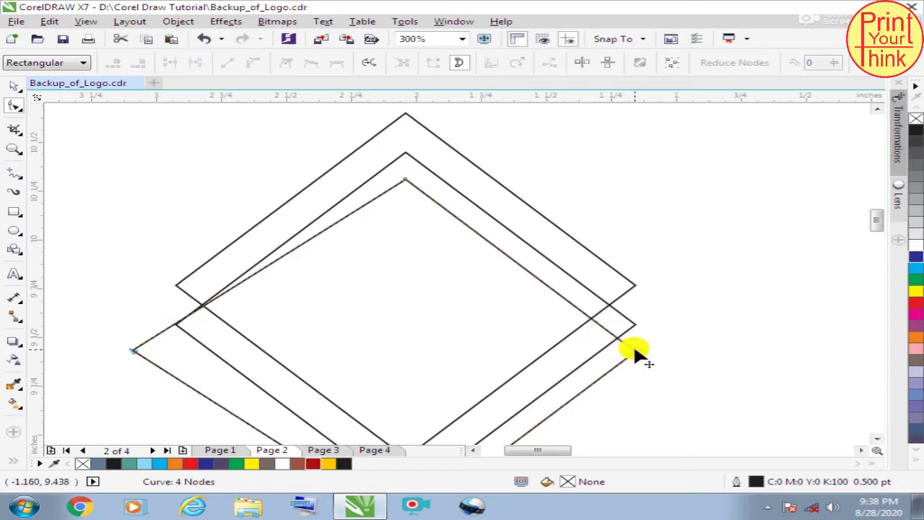
{"action": "left_click_drag", "start_coordinate": [633, 346], "coordinate": [665, 345]}
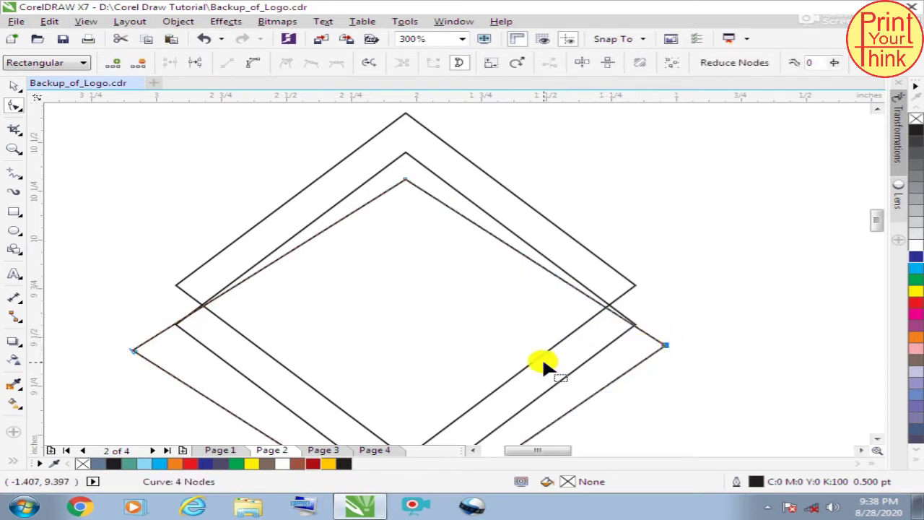
{"action": "left_click", "coordinate": [12, 87]}
{"action": "left_click", "coordinate": [112, 164]}
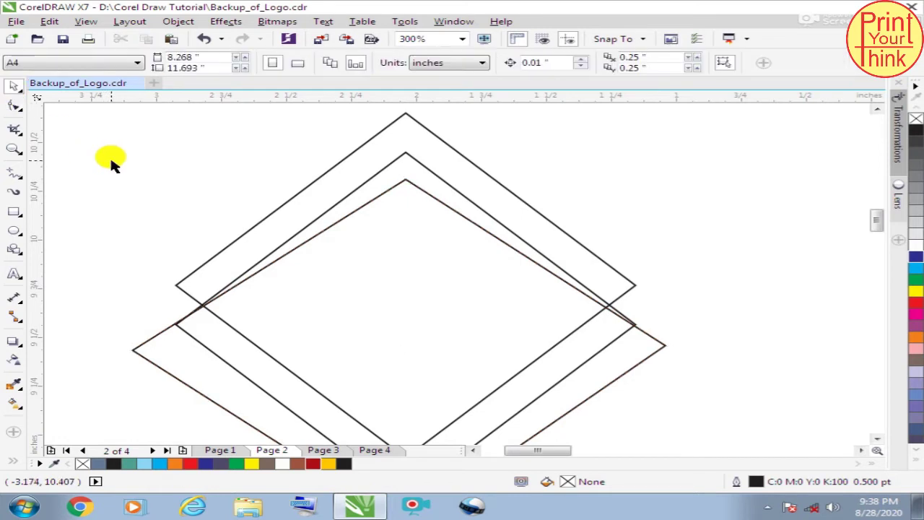
Smart Fill the upper band and the thin band below it between the diamond peaks with the blue-grey C:40 M:20 Y:0 K:40
{"action": "left_click", "coordinate": [13, 461]}
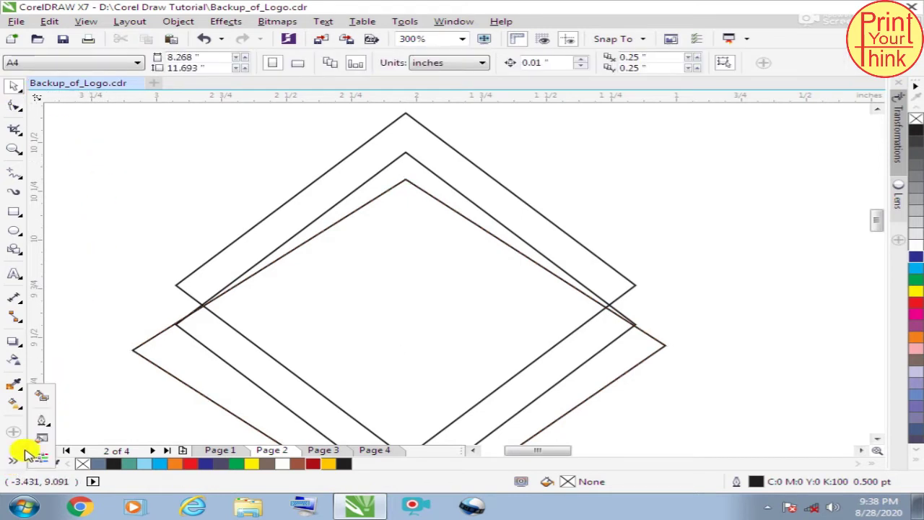
{"action": "left_click", "coordinate": [45, 399]}
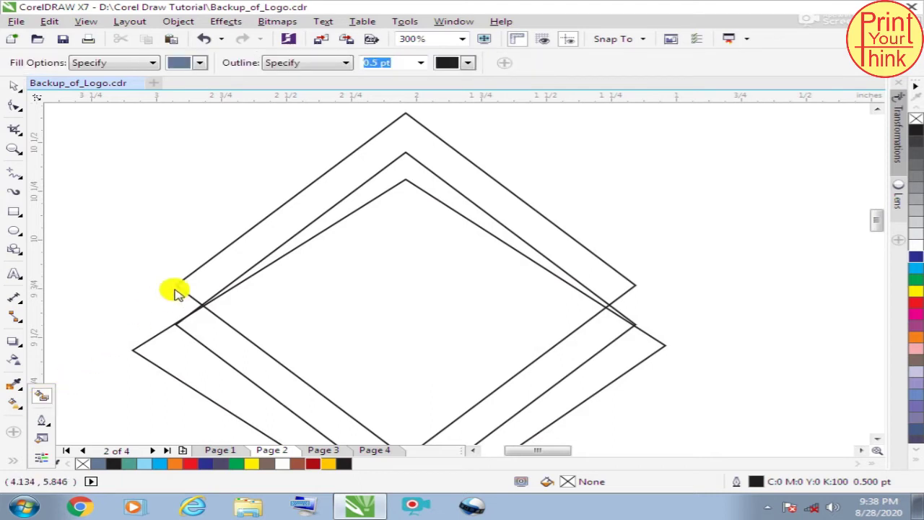
{"action": "left_click", "coordinate": [223, 263]}
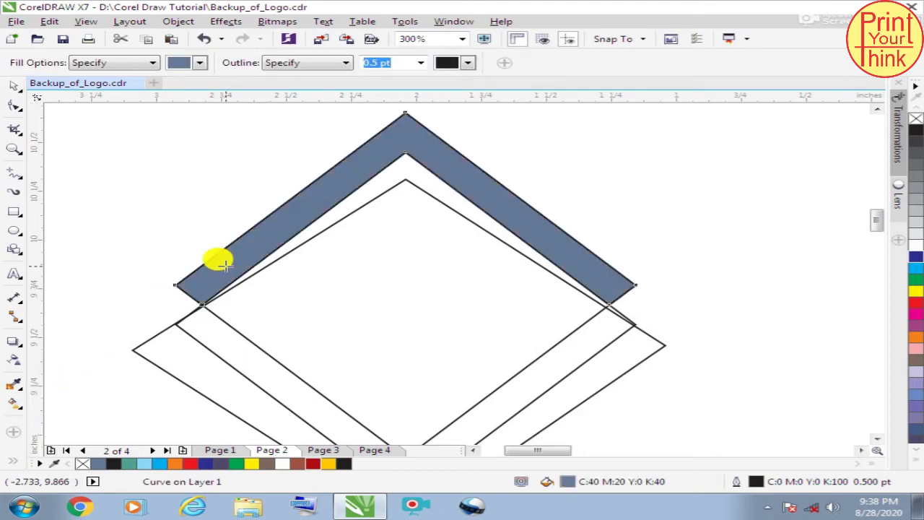
{"action": "left_click", "coordinate": [387, 176]}
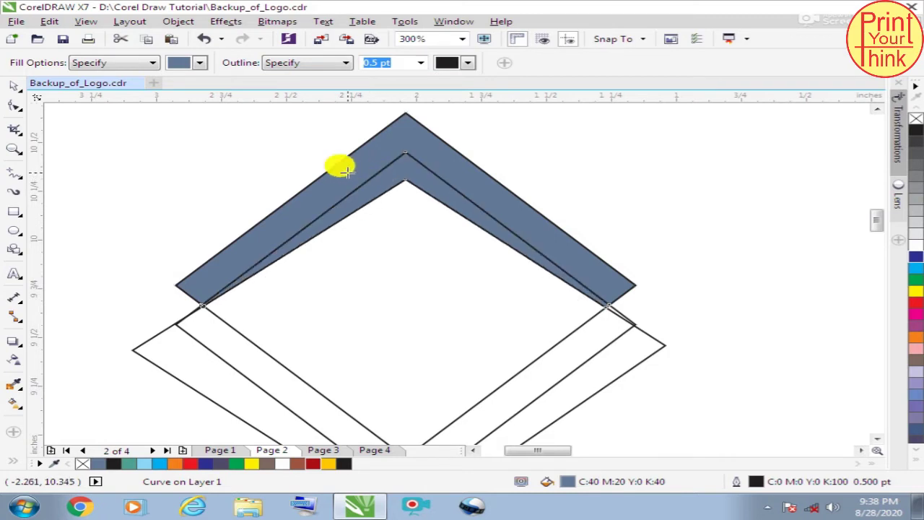
{"action": "left_click", "coordinate": [14, 106]}
{"action": "left_click", "coordinate": [16, 86]}
Move both filled chevrons together above the diamonds and delete the three diamond outlines
{"action": "scroll", "coordinate": [320, 361], "scroll_direction": "down", "scroll_amount": 2}
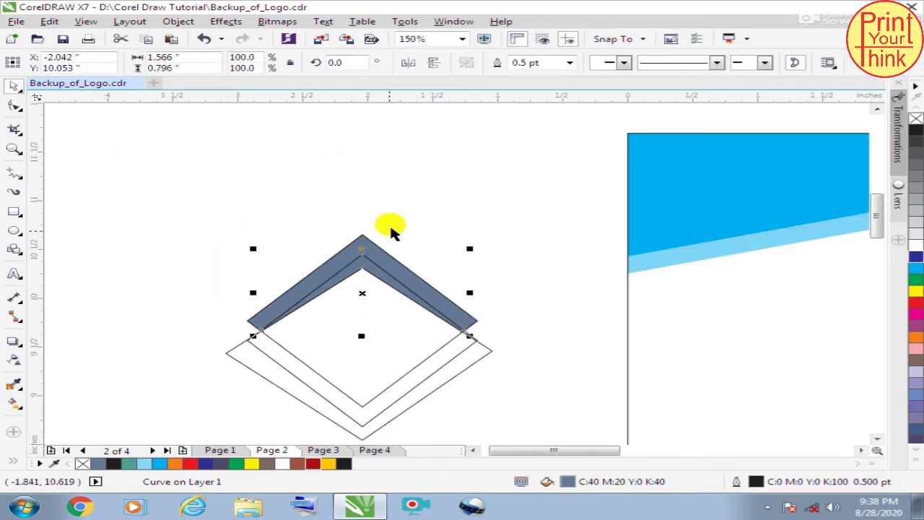
{"action": "scroll", "coordinate": [396, 225], "scroll_direction": "up", "scroll_amount": 2}
{"action": "left_click", "coordinate": [318, 256]}
{"action": "scroll", "coordinate": [363, 206], "scroll_direction": "down", "scroll_amount": 3}
{"action": "left_click", "coordinate": [363, 209]}
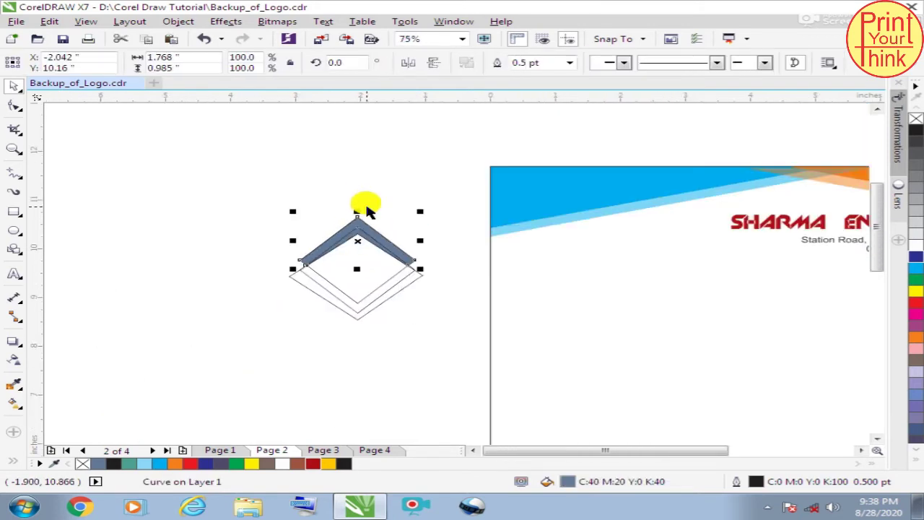
{"action": "scroll", "coordinate": [351, 216], "scroll_direction": "up", "scroll_amount": 2}
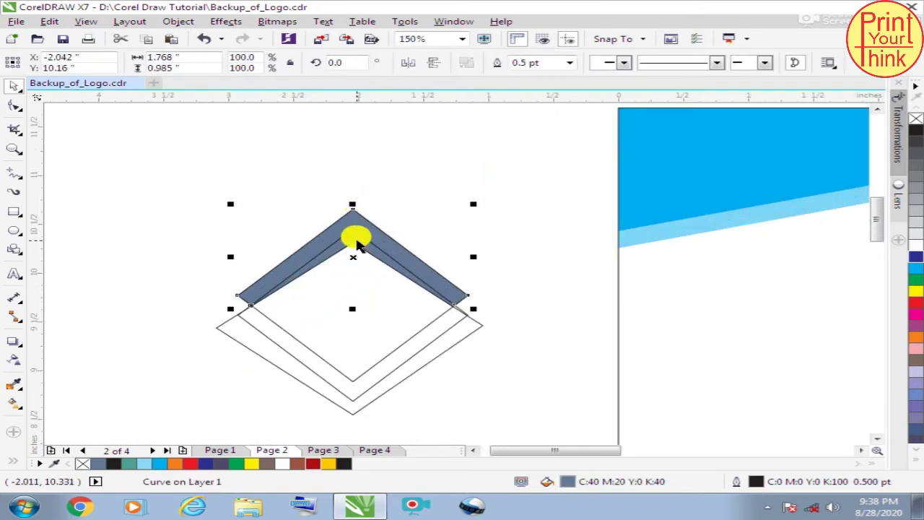
{"action": "left_click", "coordinate": [352, 233], "text": "shift"}
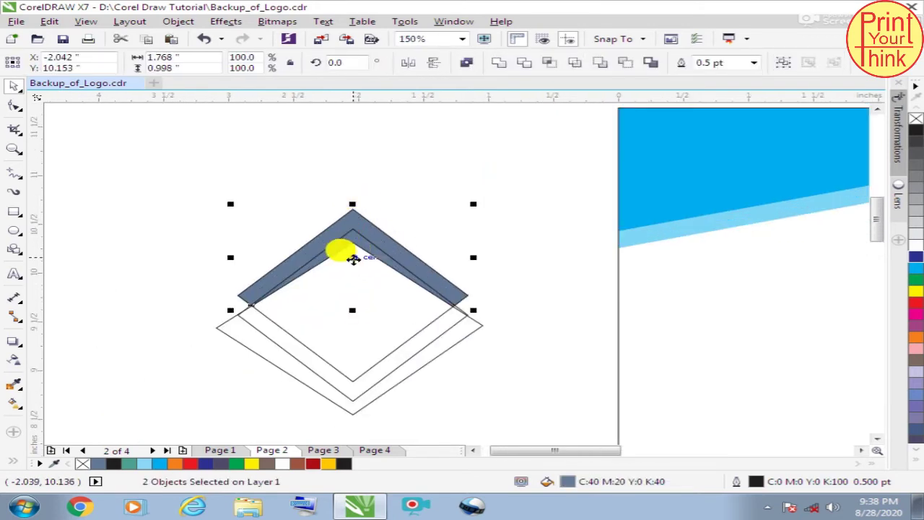
{"action": "left_click_drag", "start_coordinate": [353, 259], "coordinate": [365, 174]}
{"action": "left_click", "coordinate": [477, 251]}
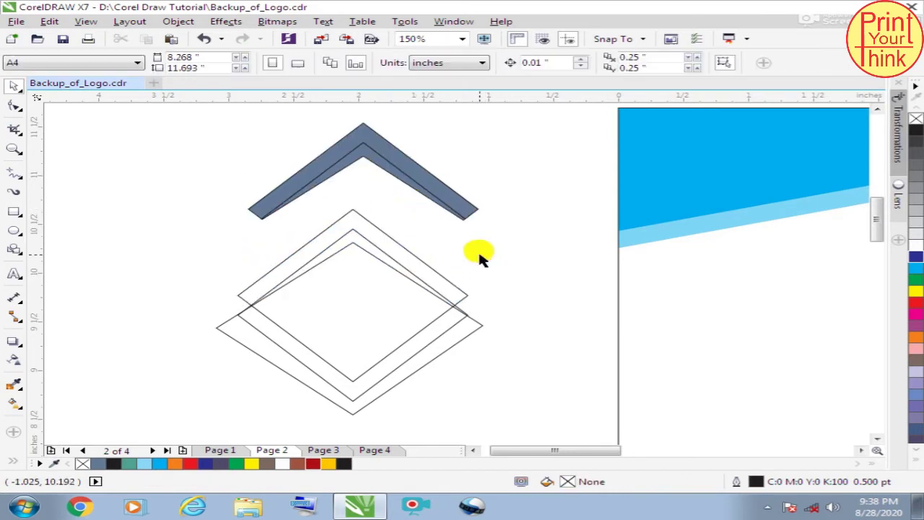
{"action": "left_click_drag", "start_coordinate": [138, 200], "coordinate": [503, 425]}
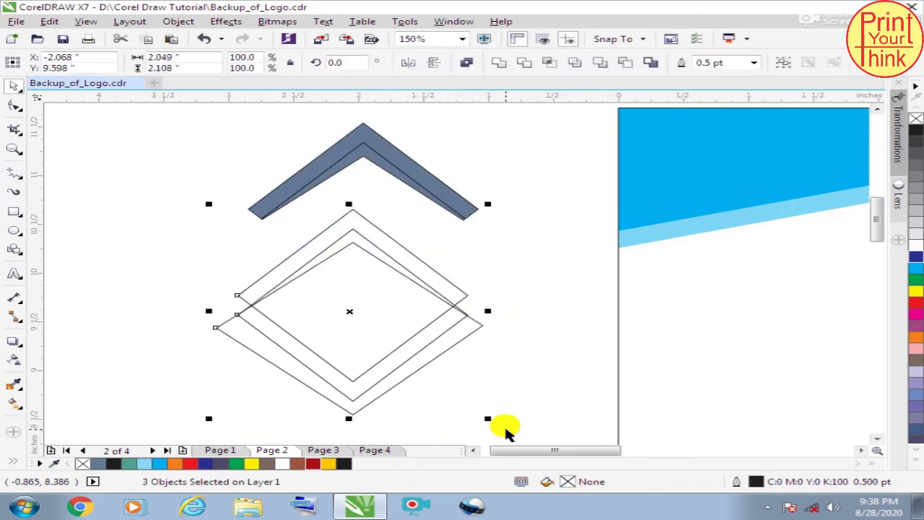
{"action": "key", "text": "Delete"}
Move the thin inner chevron slightly straight down to leave a narrow gap beneath the thick one
{"action": "scroll", "coordinate": [387, 136], "scroll_direction": "up", "scroll_amount": 2}
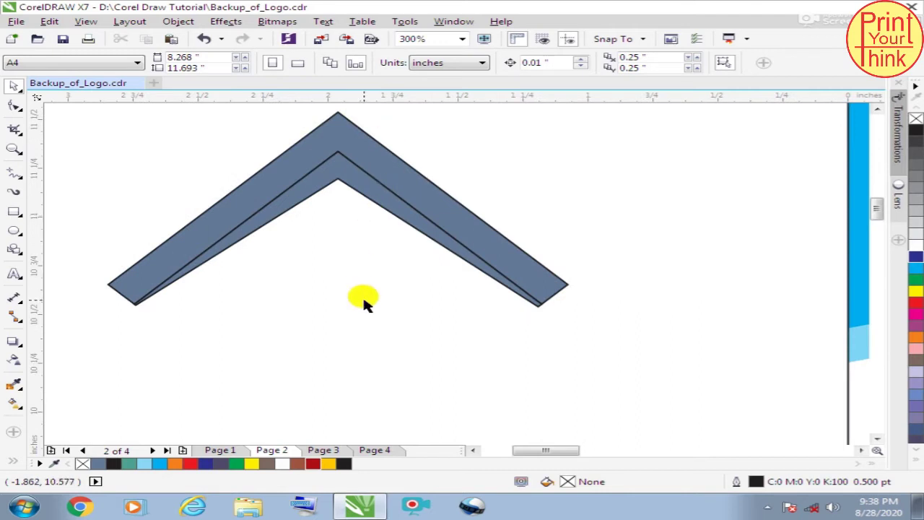
{"action": "mouse_move", "coordinate": [333, 162]}
{"action": "left_mouse_down"}
{"action": "mouse_move", "coordinate": [345, 187]}
{"action": "mouse_move", "coordinate": [336, 173]}
{"action": "left_mouse_up"}
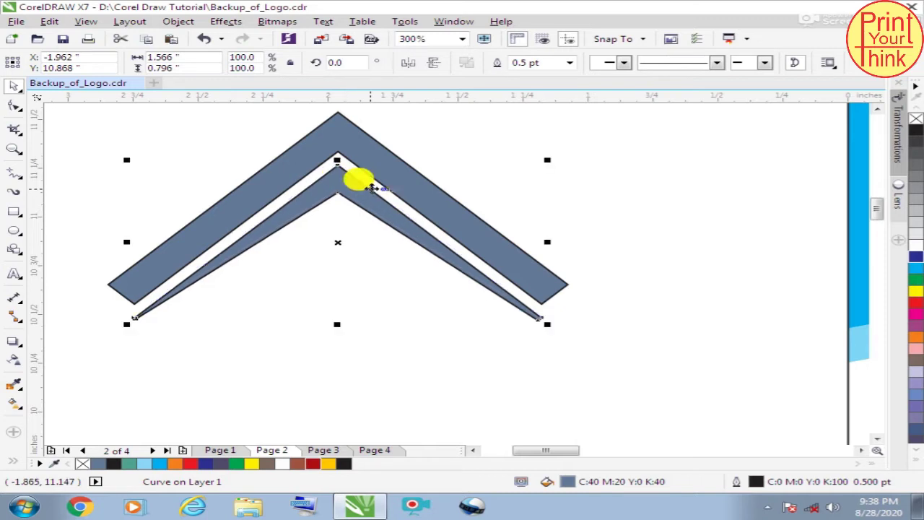
{"action": "left_click", "coordinate": [591, 181]}
{"action": "scroll", "coordinate": [413, 273], "scroll_direction": "down", "scroll_amount": 1}
{"action": "scroll", "coordinate": [413, 273], "scroll_direction": "up", "scroll_amount": 1}
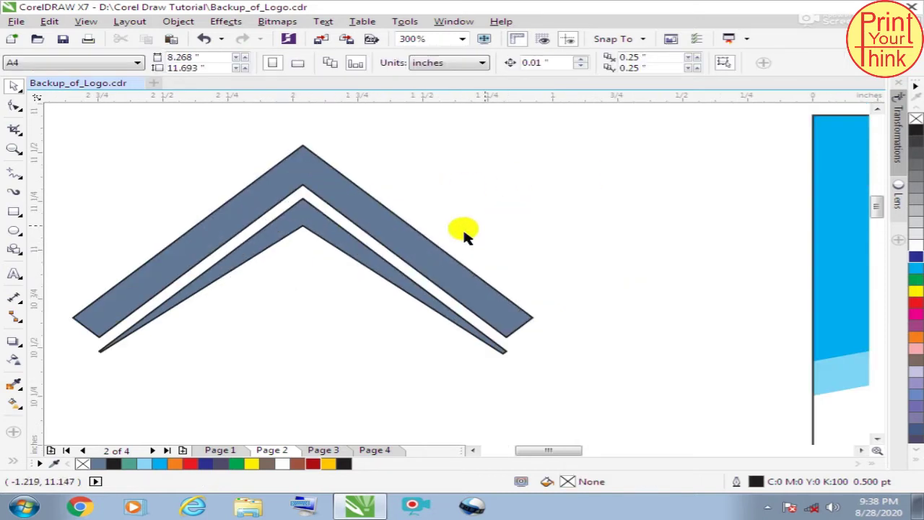
Draw a chimney rectangle about 0.17 by 0.24 inch overlapping the right slope of the thick chevron
{"action": "left_click", "coordinate": [14, 211]}
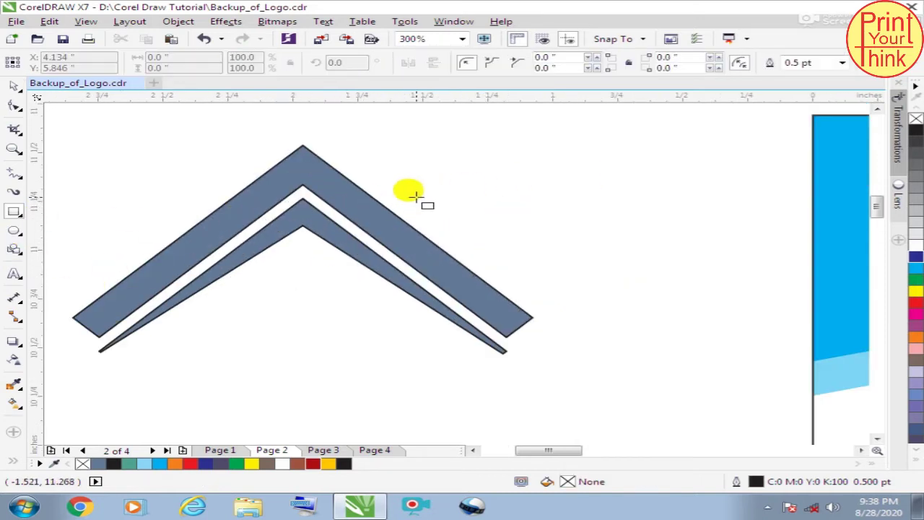
{"action": "left_click_drag", "start_coordinate": [411, 196], "coordinate": [447, 253]}
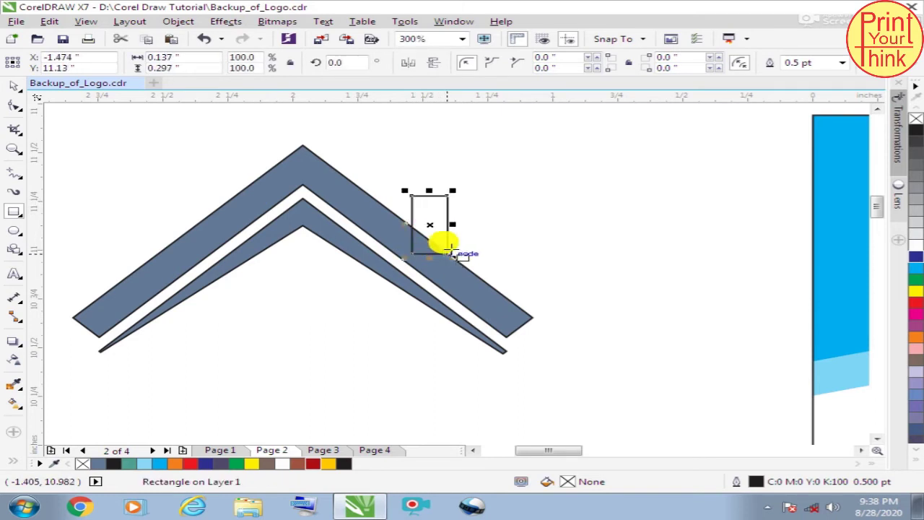
{"action": "left_click_drag", "start_coordinate": [429, 192], "coordinate": [404, 214]}
{"action": "left_click", "coordinate": [522, 223]}
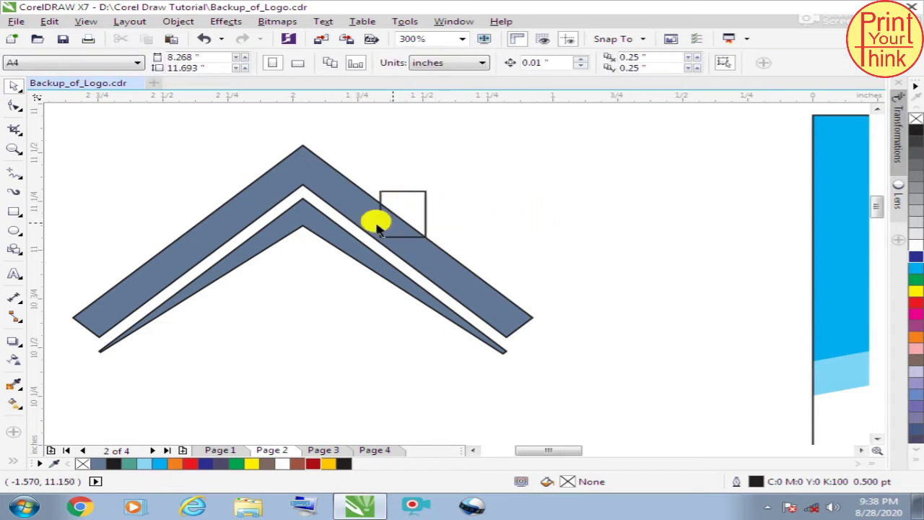
Smart Fill the part of the rectangle above the roof slope with the same blue-grey to form the chimney
{"action": "left_click", "coordinate": [15, 460]}
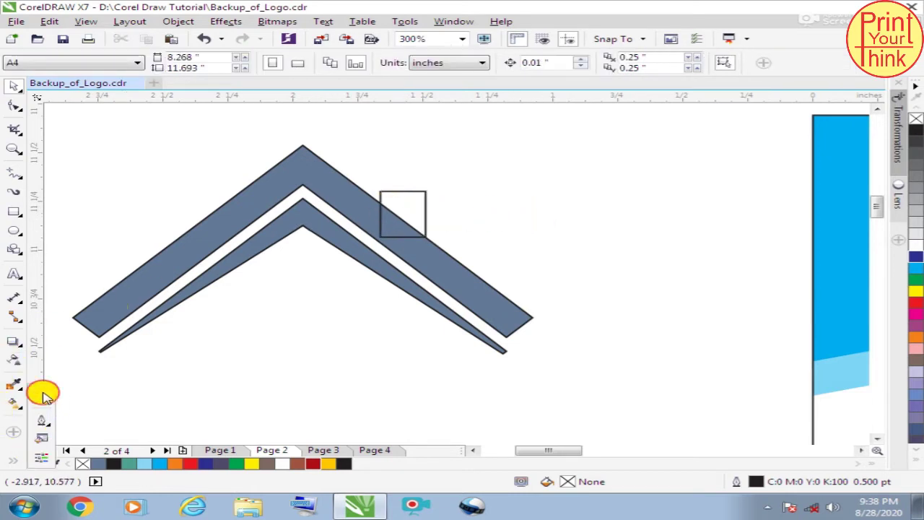
{"action": "left_click", "coordinate": [43, 396]}
{"action": "left_click", "coordinate": [409, 202]}
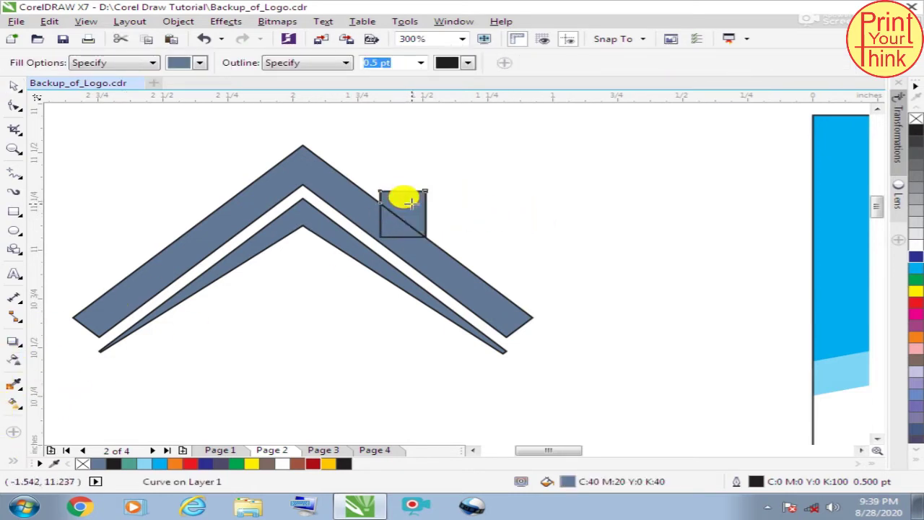
{"action": "left_click", "coordinate": [15, 85]}
{"action": "left_click", "coordinate": [554, 179]}
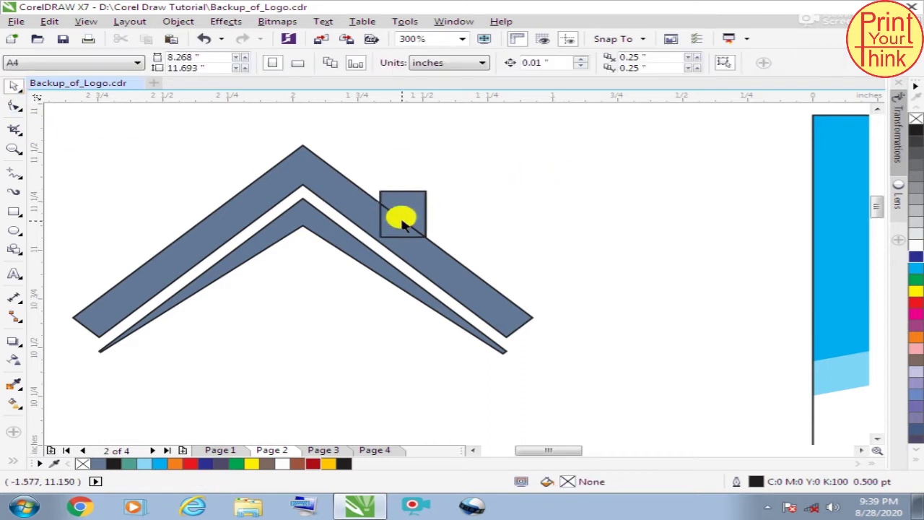
Move the unfilled source rectangle off the roof into the empty space at its right
{"action": "left_click", "coordinate": [402, 223]}
{"action": "left_click_drag", "start_coordinate": [393, 223], "coordinate": [566, 206]}
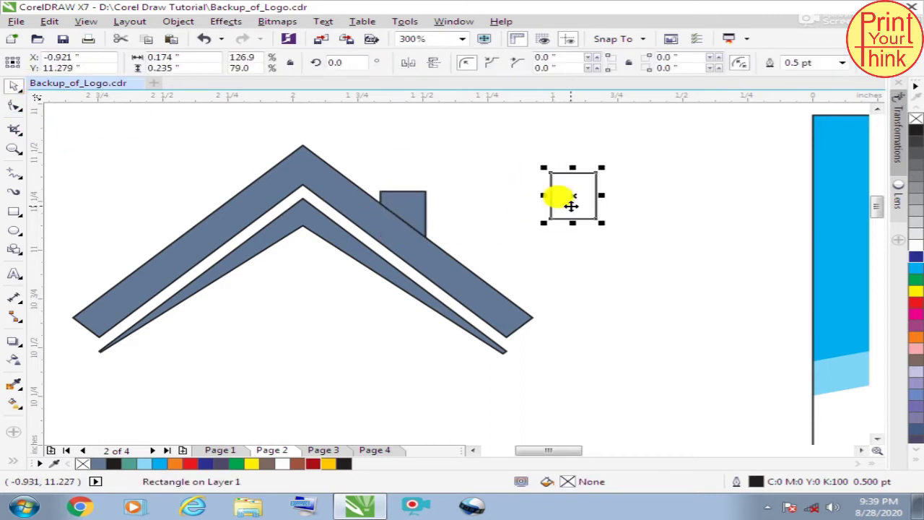
{"action": "left_click", "coordinate": [585, 272]}
Remove the outlines from the two chevrons and the chimney
{"action": "left_click", "coordinate": [337, 176]}
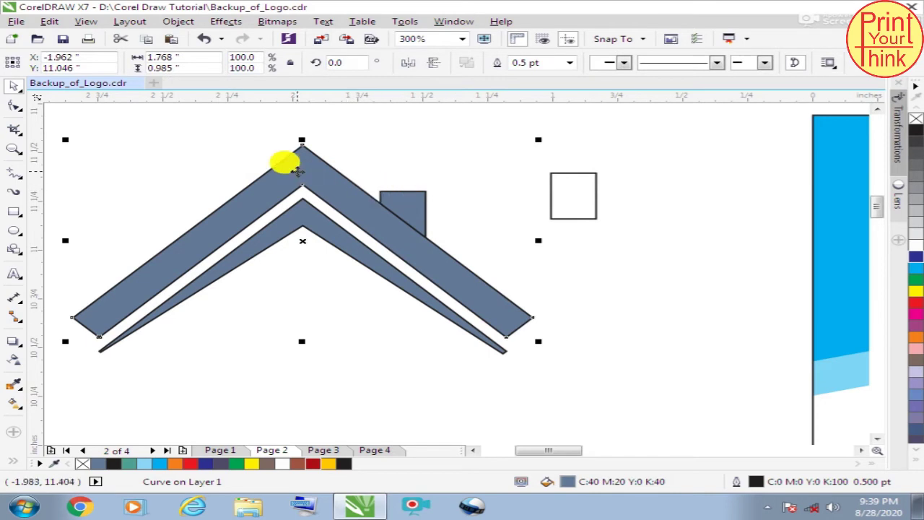
{"action": "scroll", "coordinate": [220, 202], "scroll_direction": "down", "scroll_amount": 2}
{"action": "left_click_drag", "start_coordinate": [88, 157], "coordinate": [381, 325]}
{"action": "scroll", "coordinate": [339, 278], "scroll_direction": "up", "scroll_amount": 3}
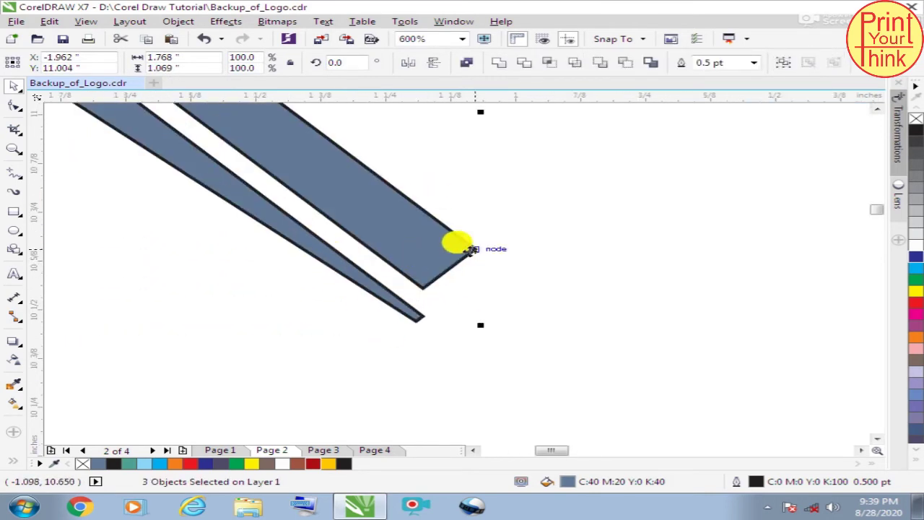
{"action": "right_click", "coordinate": [82, 464]}
{"action": "scroll", "coordinate": [395, 347], "scroll_direction": "down", "scroll_amount": 3}
{"action": "scroll", "coordinate": [356, 360], "scroll_direction": "up", "scroll_amount": 2}
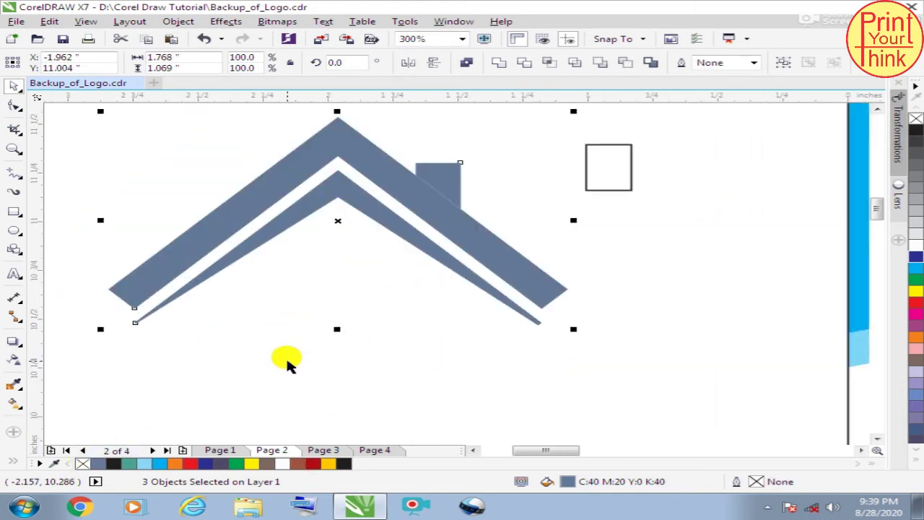
{"action": "left_click", "coordinate": [435, 363]}
Fill the thick roof chevron and the chimney with Ruby Red
{"action": "left_click", "coordinate": [526, 267]}
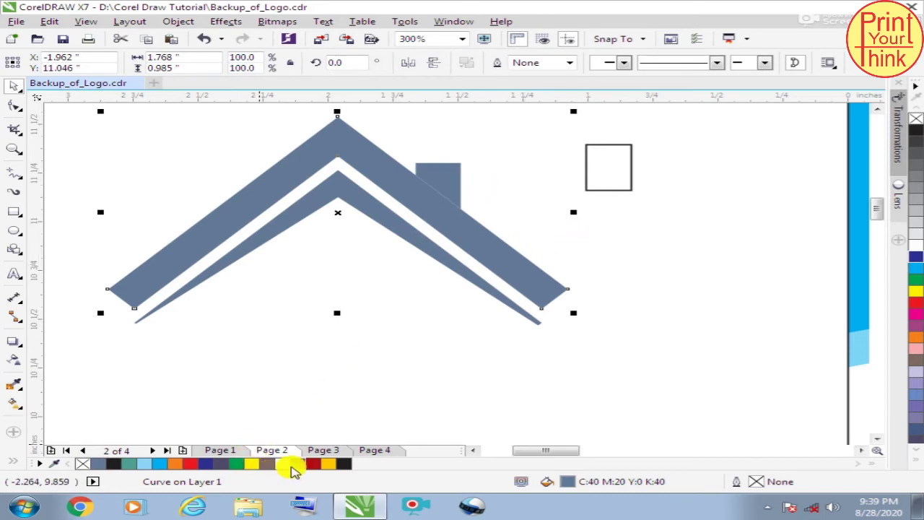
{"action": "left_click", "coordinate": [298, 463]}
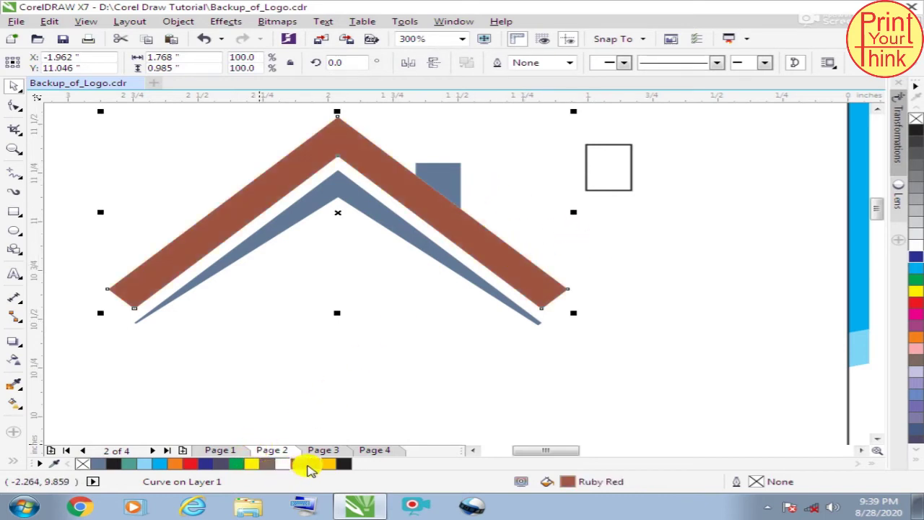
{"action": "left_click", "coordinate": [368, 401]}
{"action": "left_click", "coordinate": [435, 163]}
{"action": "left_click", "coordinate": [300, 464]}
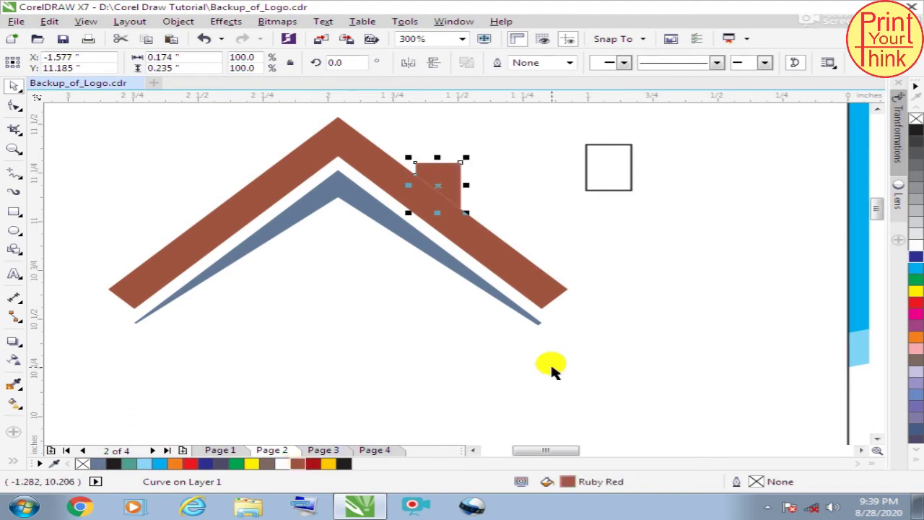
{"action": "left_click", "coordinate": [567, 243]}
{"action": "scroll", "coordinate": [447, 181], "scroll_direction": "up", "scroll_amount": 2}
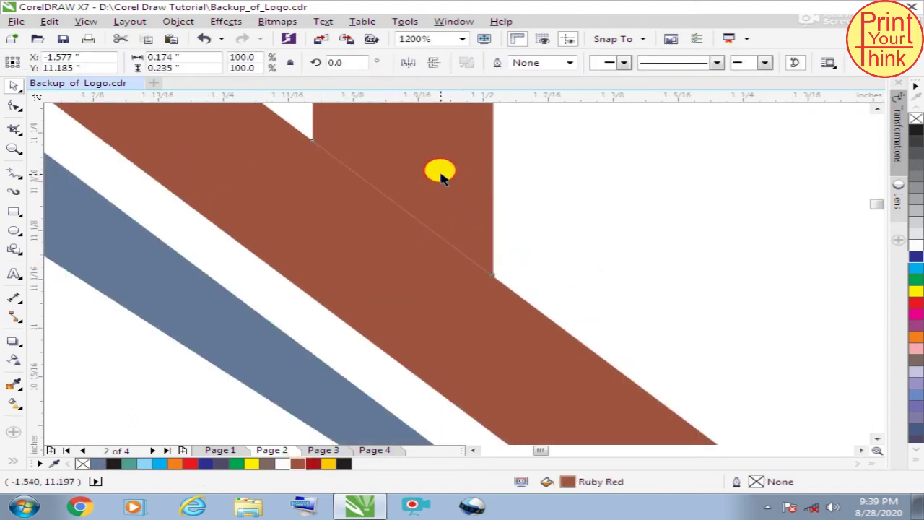
Fill the thin inner roof chevron with dark red C0 M100 Y100 K30
{"action": "left_click", "coordinate": [428, 169]}
{"action": "left_click", "coordinate": [602, 205]}
{"action": "scroll", "coordinate": [553, 218], "scroll_direction": "down", "scroll_amount": 2}
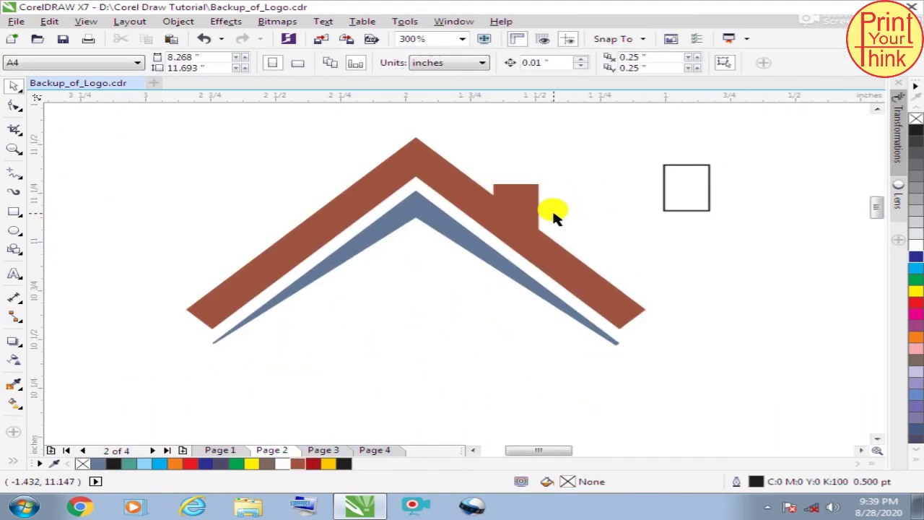
{"action": "left_click", "coordinate": [408, 216]}
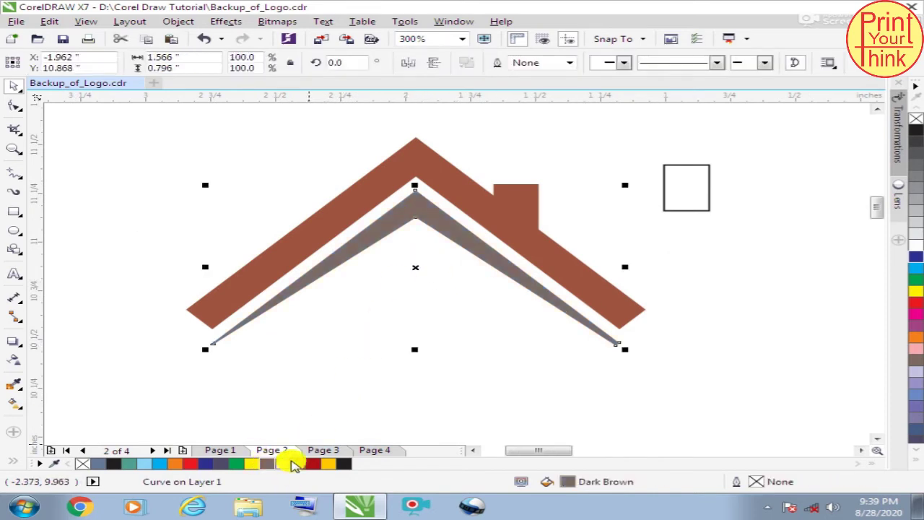
{"action": "left_click", "coordinate": [313, 463]}
{"action": "left_click", "coordinate": [383, 390]}
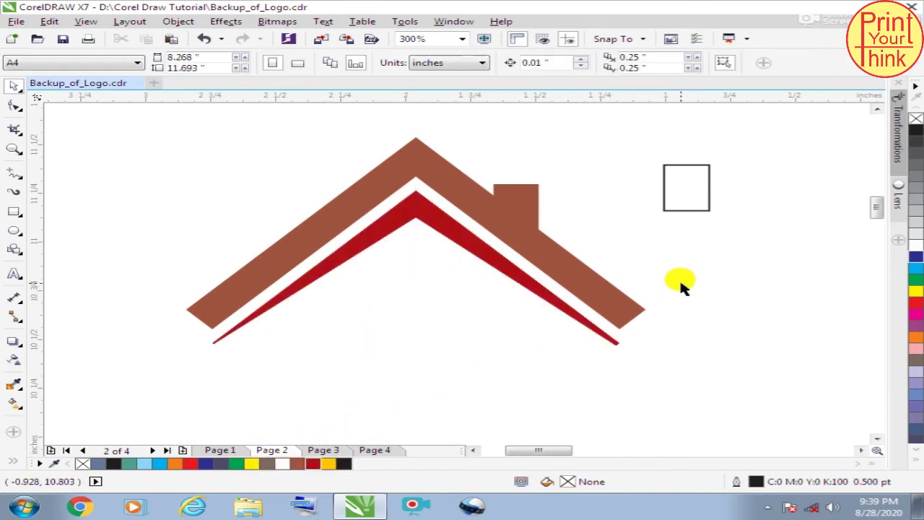
Reduce the dark red chevron's height so its lower tips sit close to the ends of the thick roof
{"action": "left_click", "coordinate": [216, 337]}
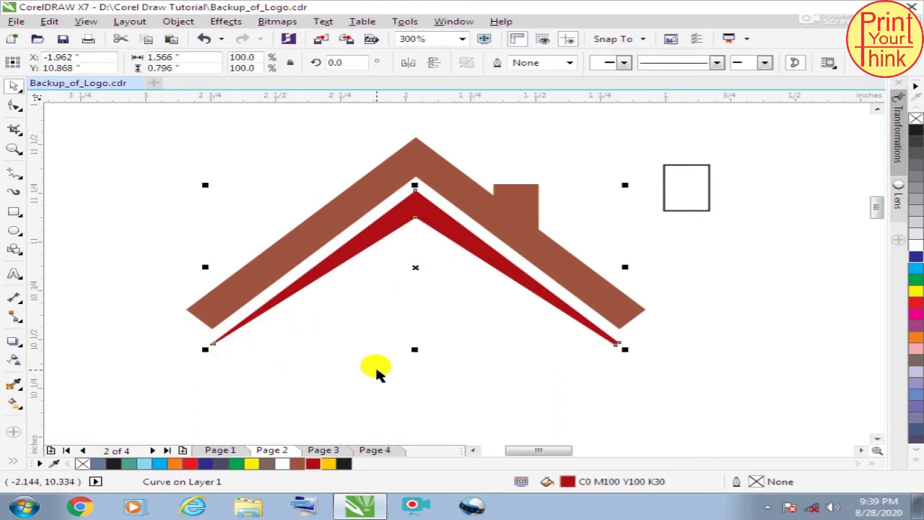
{"action": "left_click_drag", "start_coordinate": [413, 351], "coordinate": [413, 336]}
{"action": "left_click", "coordinate": [519, 361]}
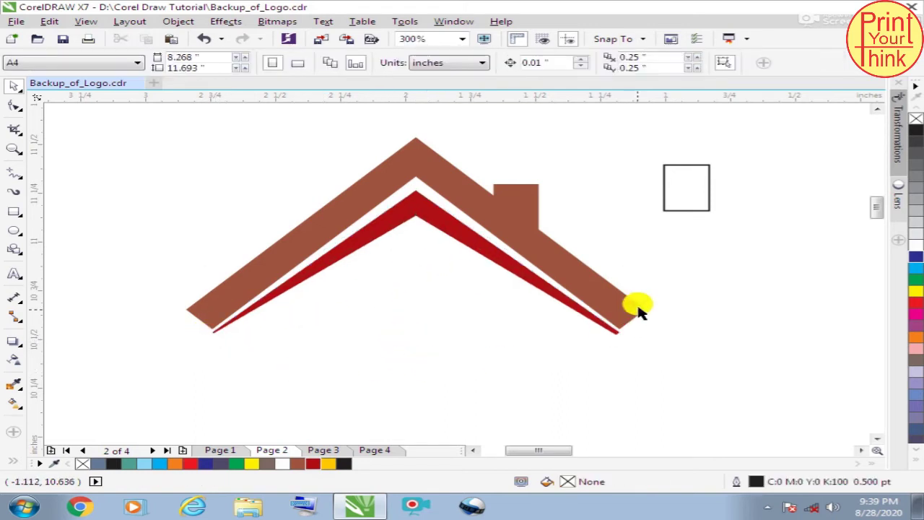
{"action": "scroll", "coordinate": [465, 254], "scroll_direction": "down", "scroll_amount": 2}
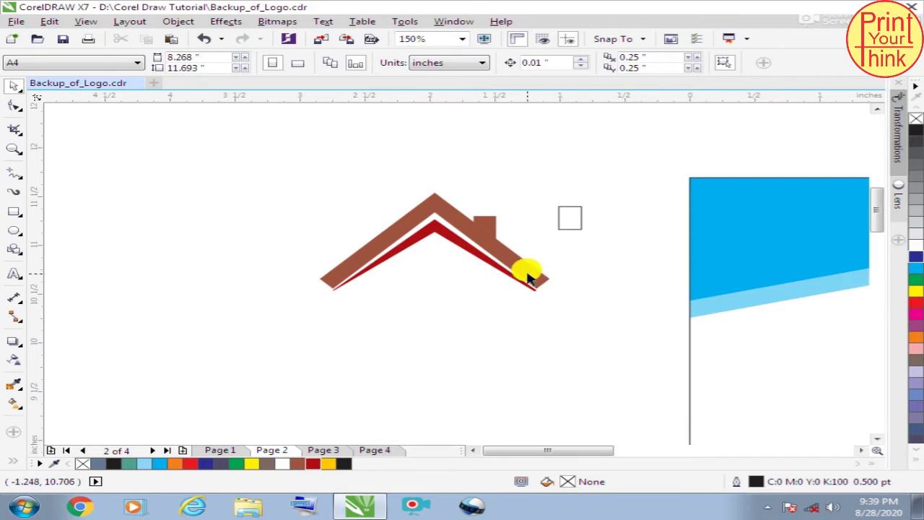
{"action": "scroll", "coordinate": [530, 269], "scroll_direction": "up", "scroll_amount": 2}
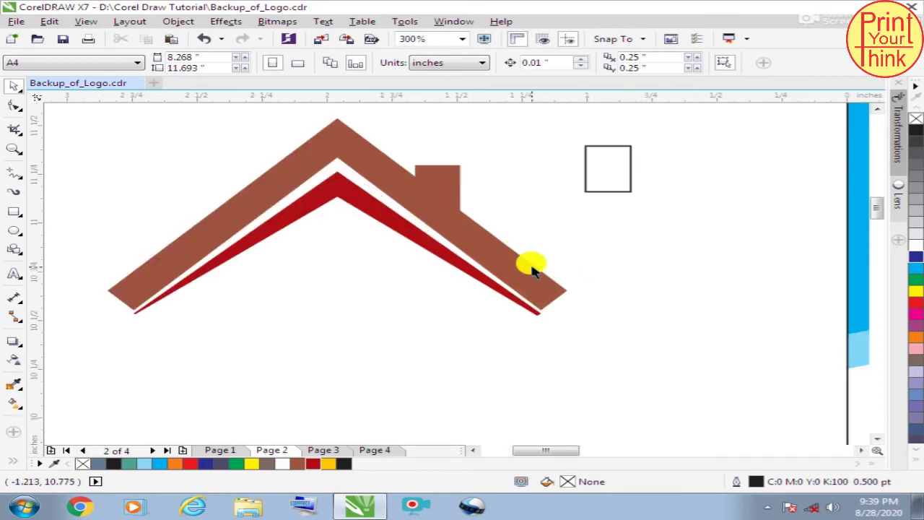
Draw a square about 0.118 inches wide under the roof and copy it into a two-by-two window grid
{"action": "left_click", "coordinate": [15, 212]}
{"action": "left_click_drag", "start_coordinate": [274, 261], "coordinate": [298, 283]}
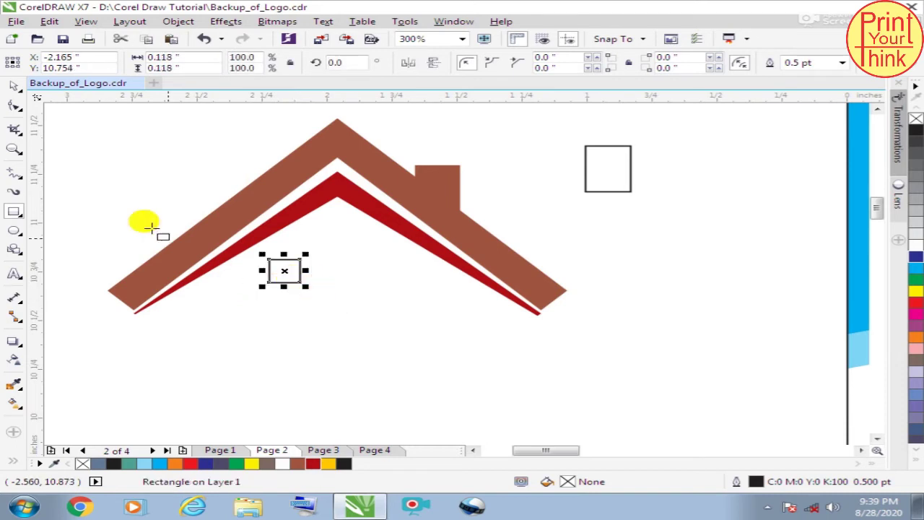
{"action": "left_click", "coordinate": [13, 86]}
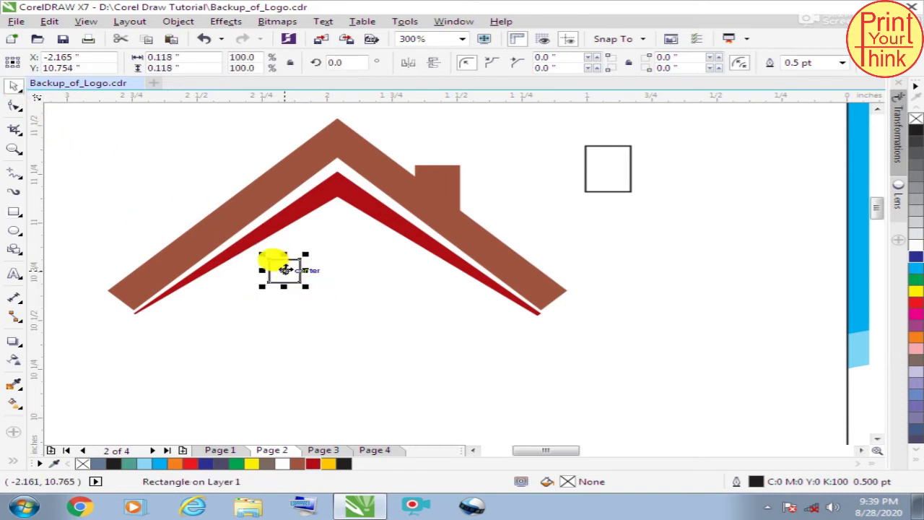
{"action": "left_click_drag", "start_coordinate": [283, 270], "coordinate": [325, 273]}
{"action": "left_click", "coordinate": [274, 317]}
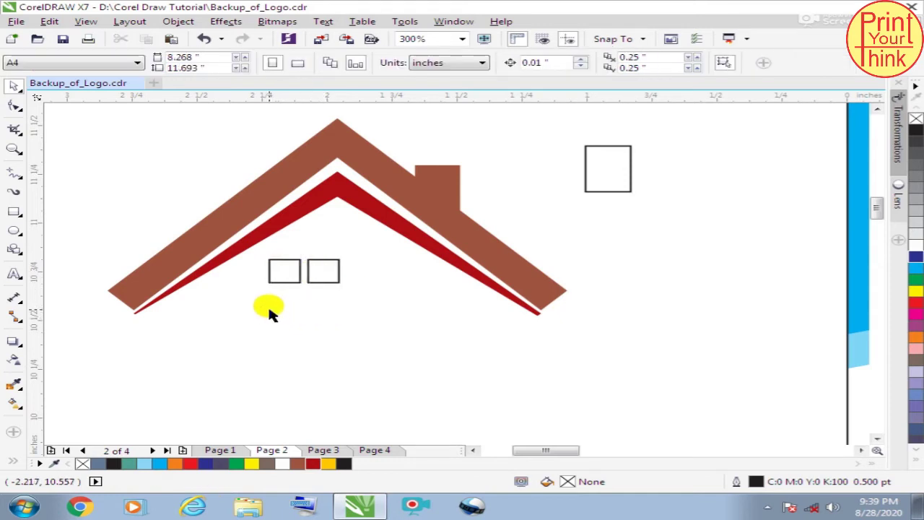
{"action": "left_click_drag", "start_coordinate": [250, 315], "coordinate": [373, 260]}
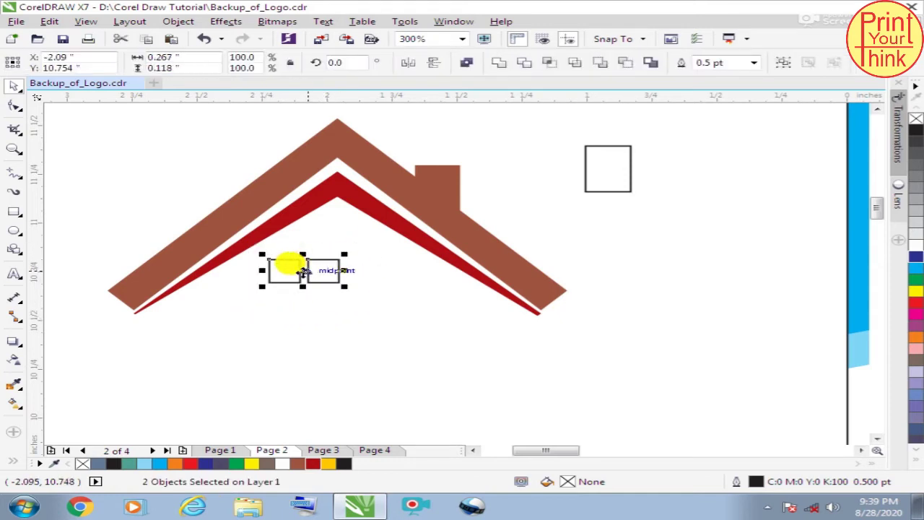
{"action": "left_click_drag", "start_coordinate": [300, 270], "coordinate": [305, 299]}
{"action": "left_click", "coordinate": [274, 355]}
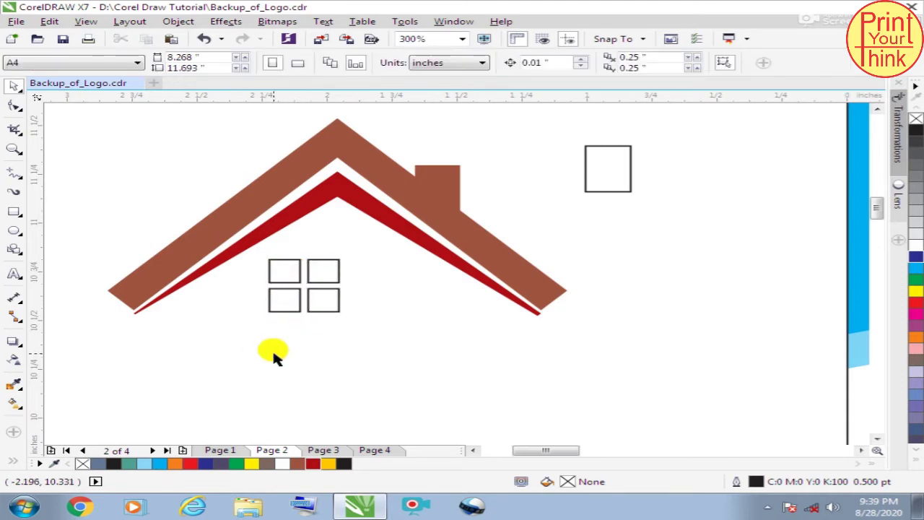
Group the four window squares and move the group up, beneath the roof's peak
{"action": "left_click_drag", "start_coordinate": [258, 351], "coordinate": [363, 246]}
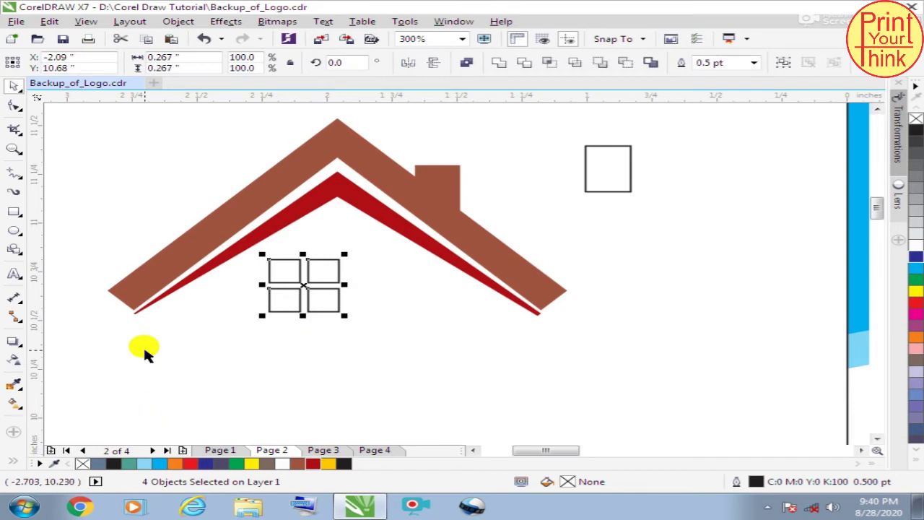
{"action": "left_click", "coordinate": [784, 63]}
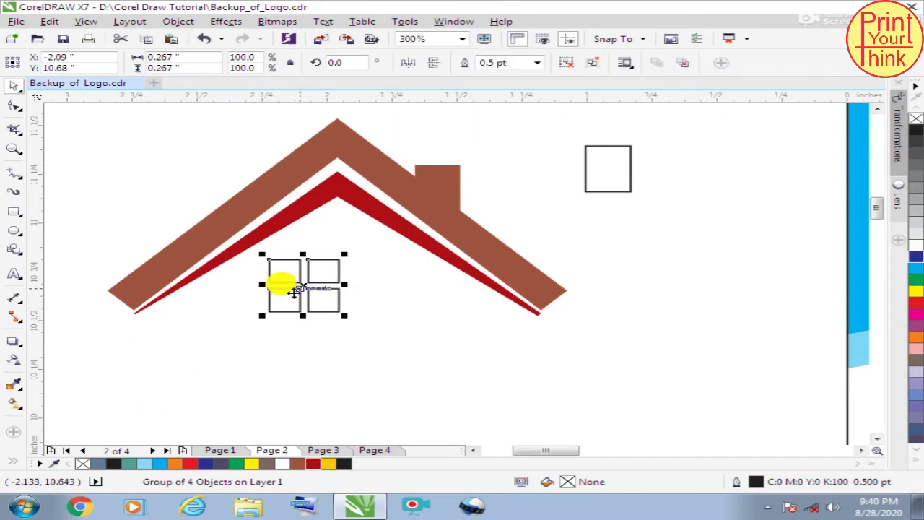
{"action": "left_click_drag", "start_coordinate": [297, 288], "coordinate": [359, 253]}
{"action": "left_click", "coordinate": [491, 318]}
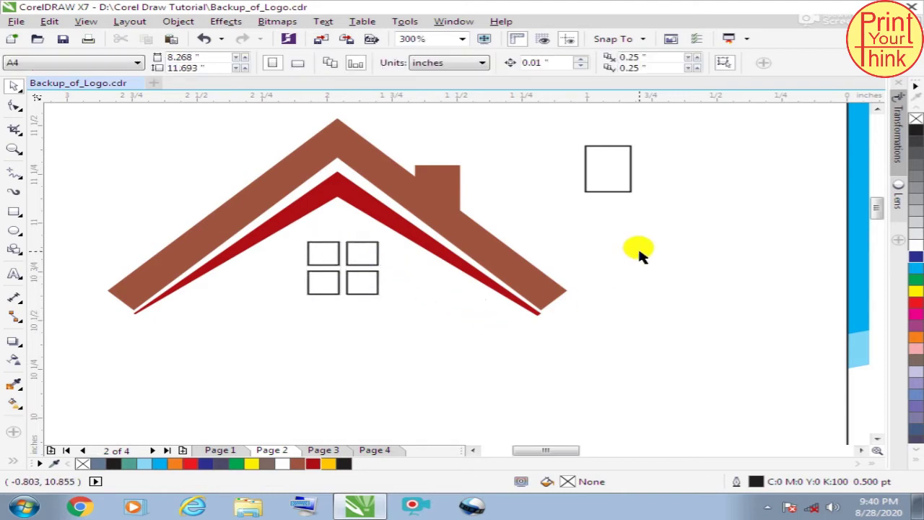
Stretch the SHARMA ENTERPRISES heading on the letterhead to about 0.362 inches high and 4.146 inches wide
{"action": "scroll", "coordinate": [393, 231], "scroll_direction": "down", "scroll_amount": 2}
{"action": "scroll", "coordinate": [393, 244], "scroll_direction": "up", "scroll_amount": 1}
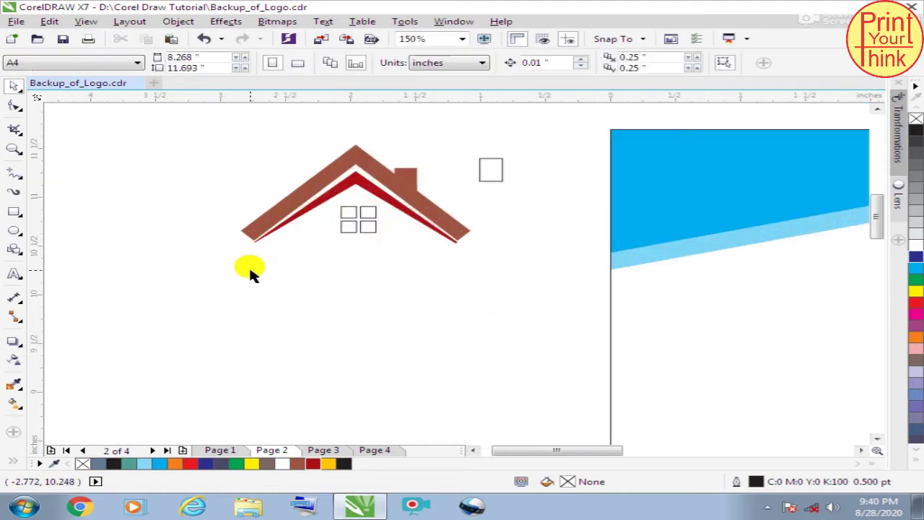
{"action": "scroll", "coordinate": [250, 272], "scroll_direction": "down", "scroll_amount": 1}
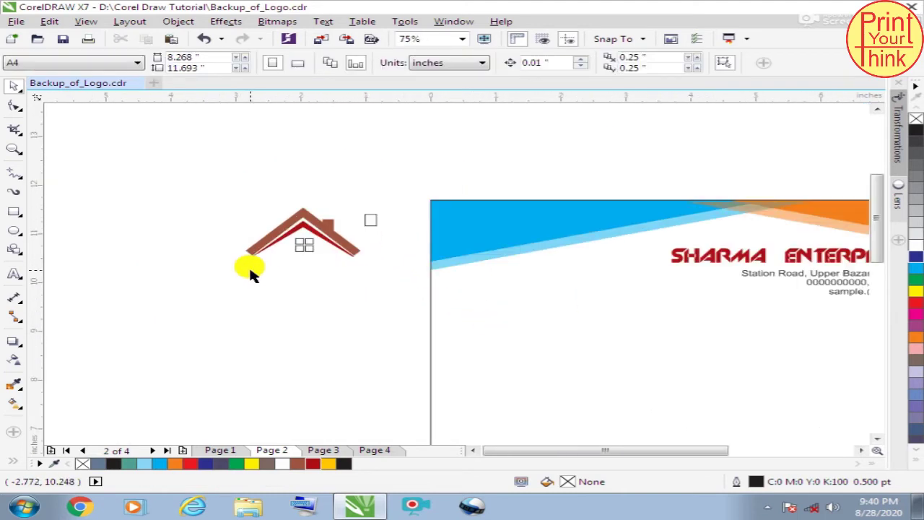
{"action": "left_click", "coordinate": [675, 250]}
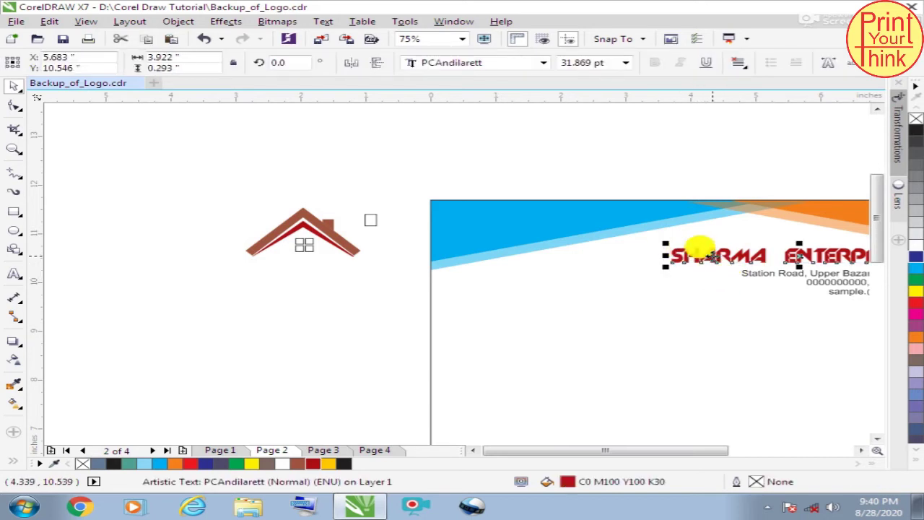
{"action": "left_click_drag", "start_coordinate": [713, 255], "coordinate": [725, 263]}
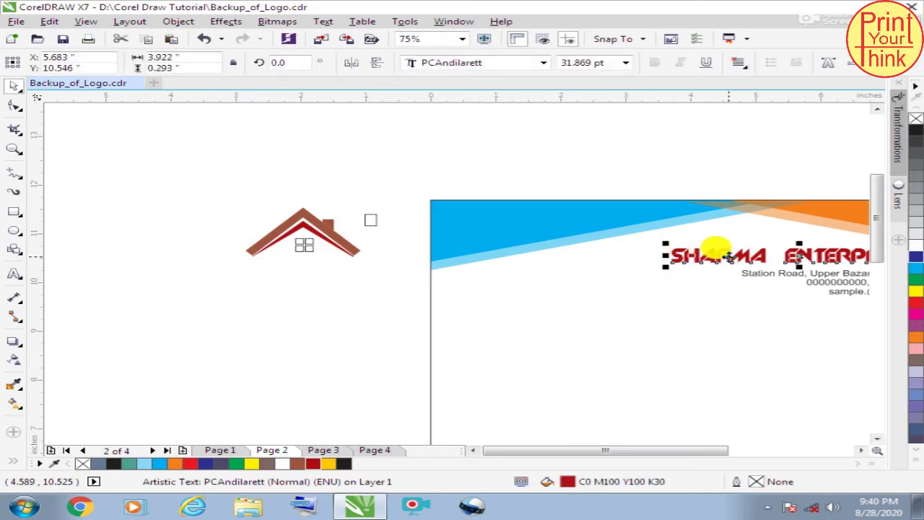
{"action": "scroll", "coordinate": [727, 256], "scroll_direction": "down", "scroll_amount": 1}
{"action": "scroll", "coordinate": [731, 258], "scroll_direction": "up", "scroll_amount": 2}
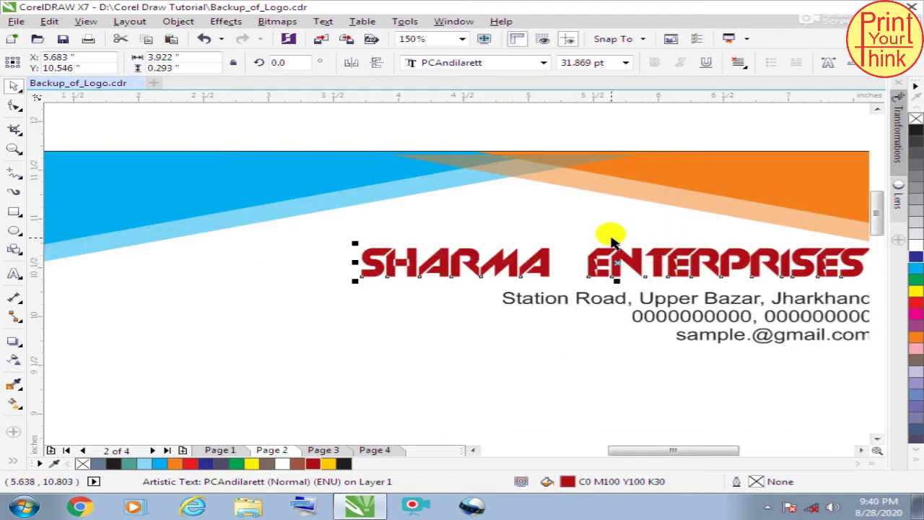
{"action": "left_click_drag", "start_coordinate": [620, 245], "coordinate": [617, 236]}
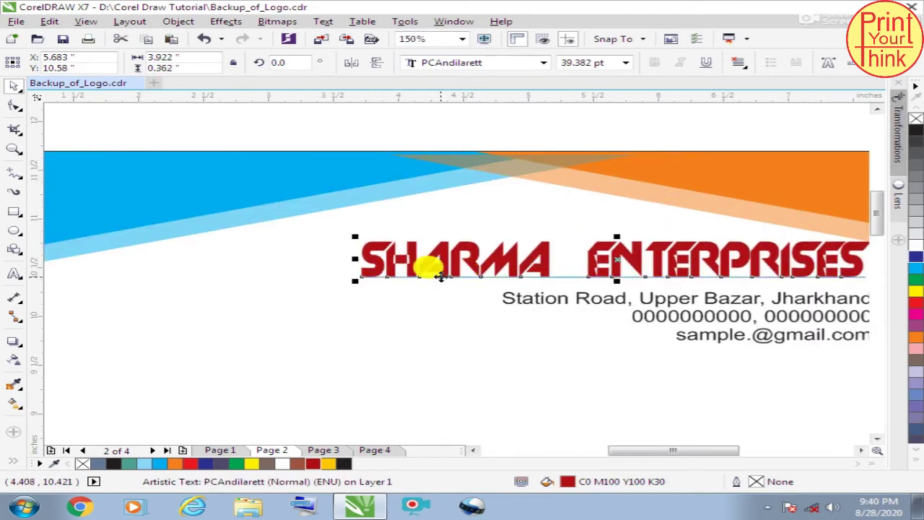
{"action": "left_click_drag", "start_coordinate": [350, 260], "coordinate": [317, 261]}
Copy the SHARMA ENTERPRISES heading onto the house logo and scale the copy down to about 1.204 inches wide
{"action": "scroll", "coordinate": [581, 324], "scroll_direction": "down", "scroll_amount": 1}
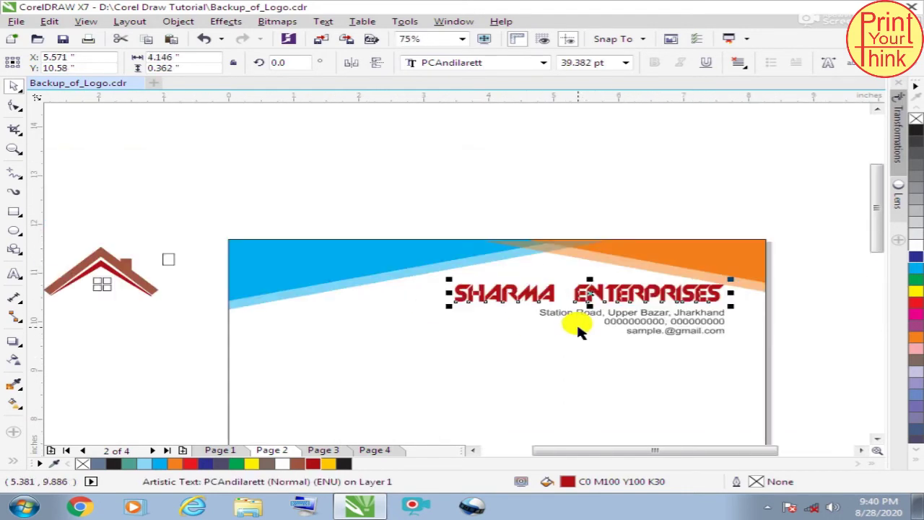
{"action": "left_click_drag", "start_coordinate": [551, 288], "coordinate": [149, 367]}
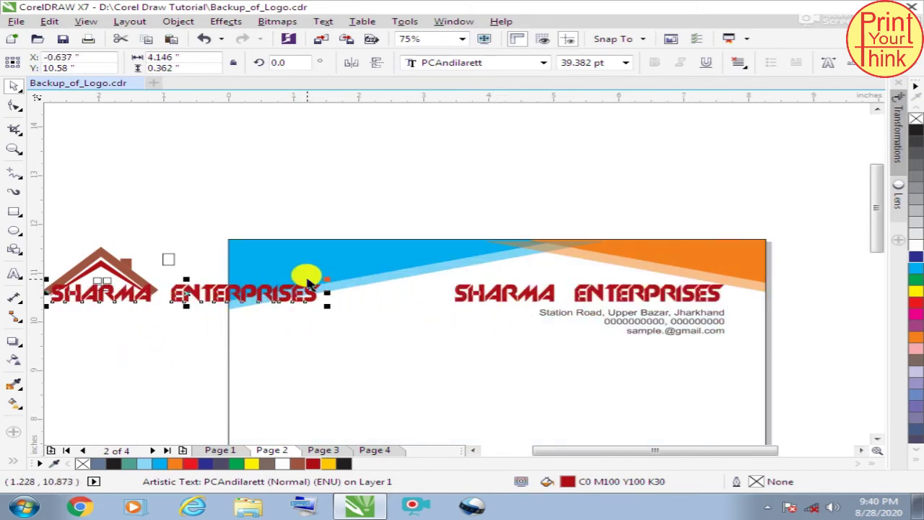
{"action": "key", "text": "F3"}
{"action": "scroll", "coordinate": [269, 289], "scroll_direction": "up", "scroll_amount": 2}
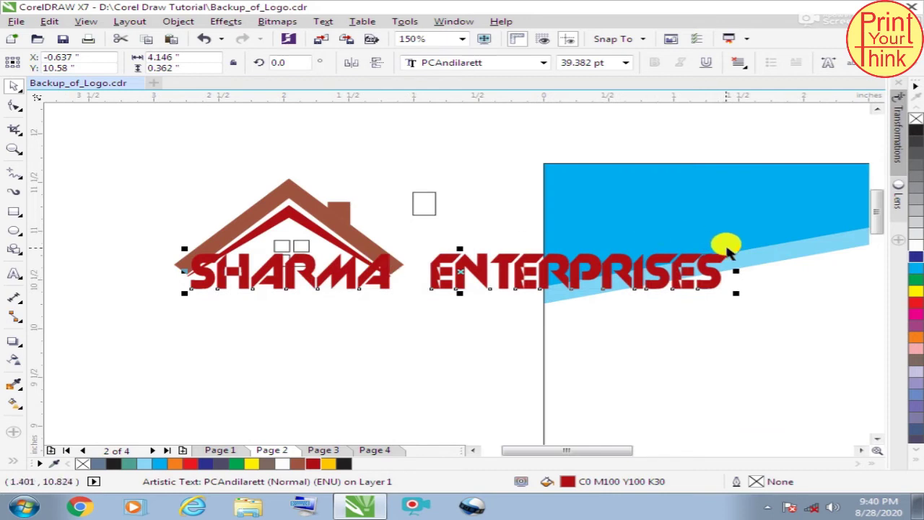
{"action": "left_click_drag", "start_coordinate": [731, 244], "coordinate": [652, 269]}
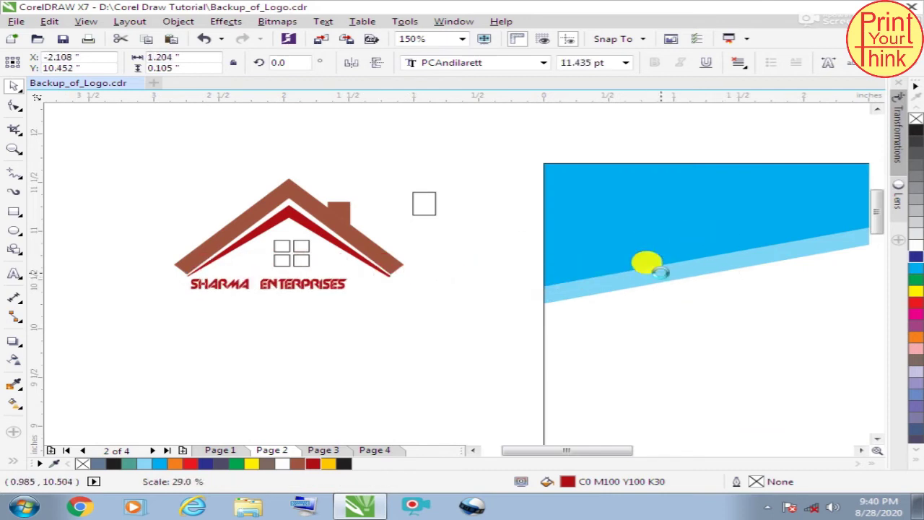
Split the logo's company name into two lines, SHARMA above ENTERPRISES, removing the spaces between the words
{"action": "scroll", "coordinate": [243, 296], "scroll_direction": "up", "scroll_amount": 1}
{"action": "left_click", "coordinate": [191, 323]}
{"action": "left_click", "coordinate": [13, 274]}
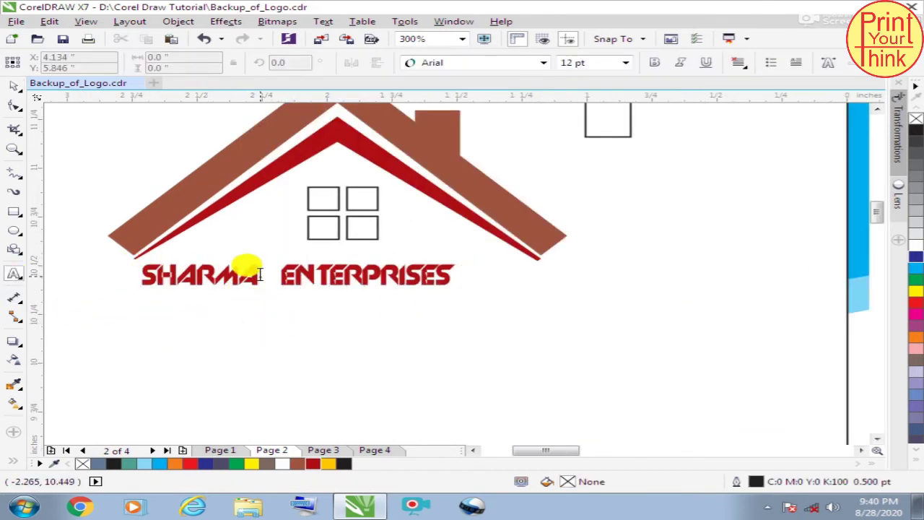
{"action": "left_click", "coordinate": [273, 268]}
{"action": "key", "text": "BackSpace"}
{"action": "key", "text": "BackSpace"}
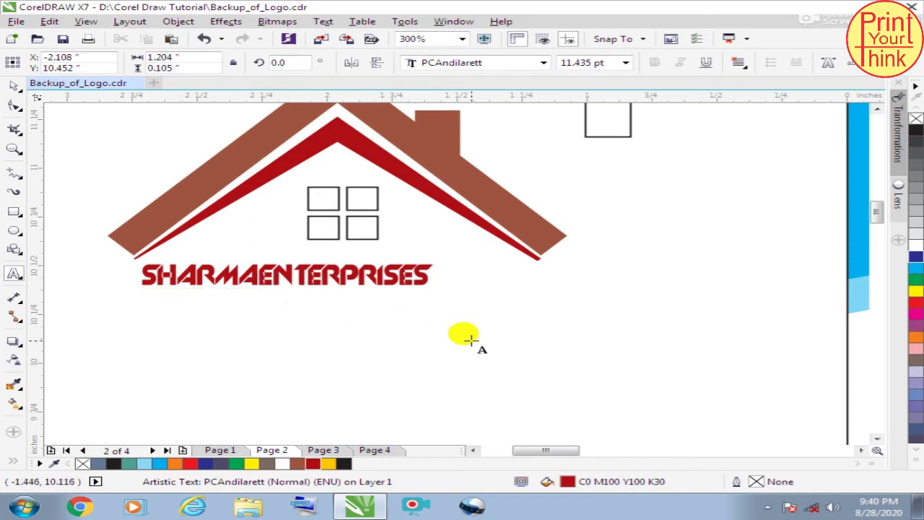
{"action": "key", "text": "Return"}
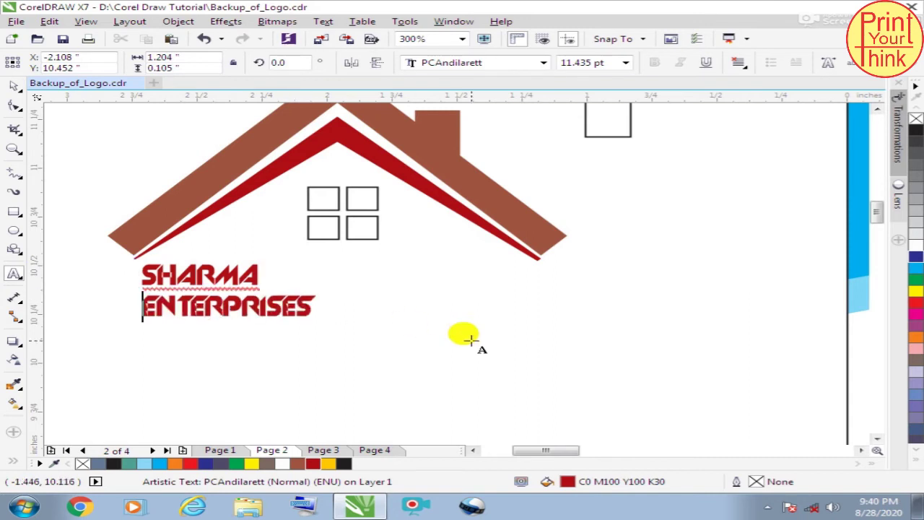
Center-align the two lines of the logo's company name
{"action": "left_click", "coordinate": [14, 97]}
{"action": "left_click", "coordinate": [738, 62]}
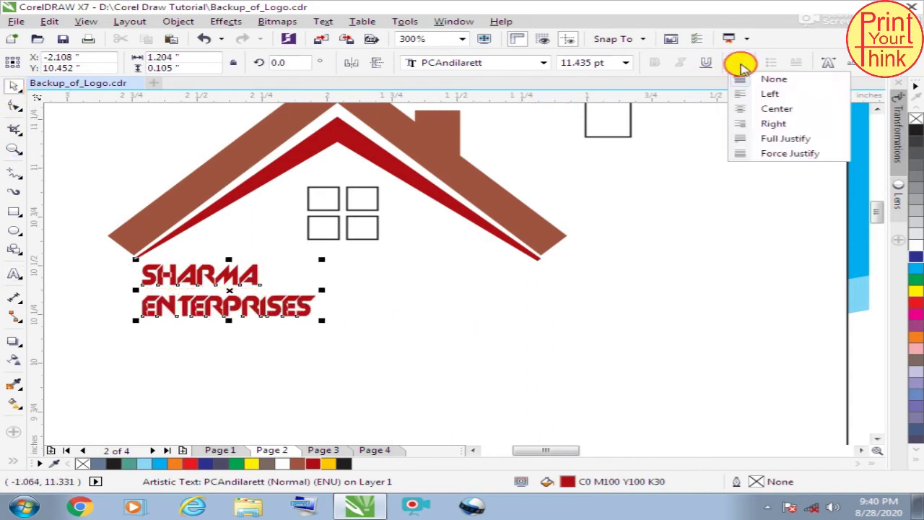
{"action": "left_click", "coordinate": [776, 108]}
{"action": "left_click", "coordinate": [296, 289]}
{"action": "left_click", "coordinate": [296, 289]}
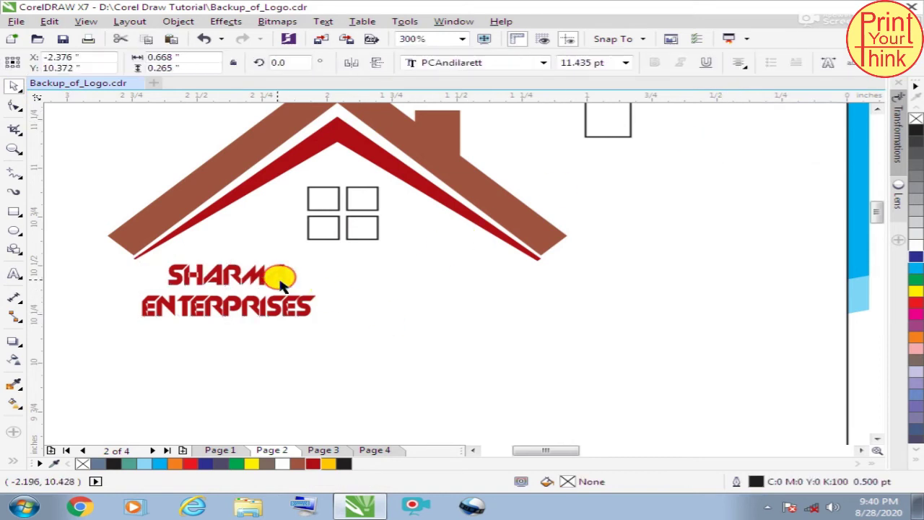
Move the two-line company name beneath the window and stretch it to about 1.101 inches wide
{"action": "left_click_drag", "start_coordinate": [274, 274], "coordinate": [371, 256]}
{"action": "left_click_drag", "start_coordinate": [243, 276], "coordinate": [184, 276]}
{"action": "left_click_drag", "start_coordinate": [429, 276], "coordinate": [472, 270]}
{"action": "left_click", "coordinate": [457, 252]}
{"action": "scroll", "coordinate": [369, 198], "scroll_direction": "down", "scroll_amount": 2}
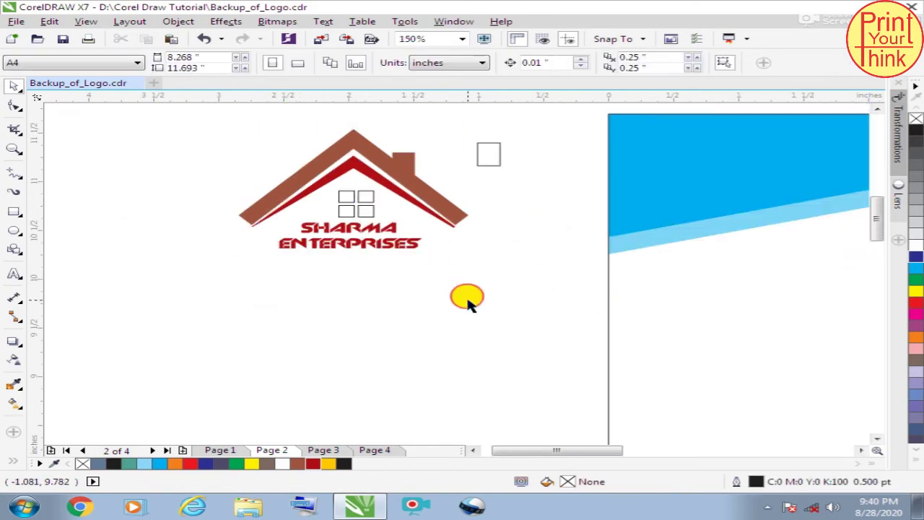
Stretch the logo's two-line company name slightly downward to make it taller
{"action": "left_click", "coordinate": [355, 241]}
{"action": "scroll", "coordinate": [343, 238], "scroll_direction": "up", "scroll_amount": 2}
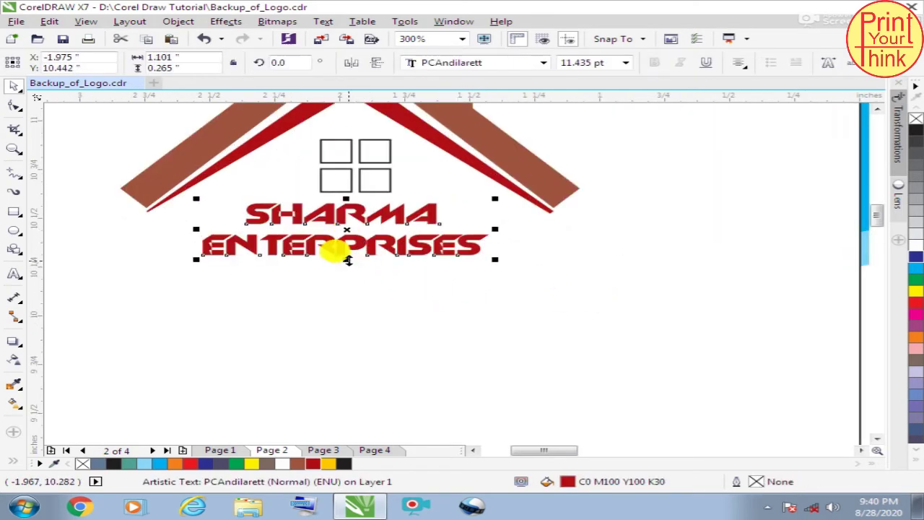
{"action": "left_click_drag", "start_coordinate": [348, 259], "coordinate": [348, 265]}
{"action": "left_click", "coordinate": [532, 295]}
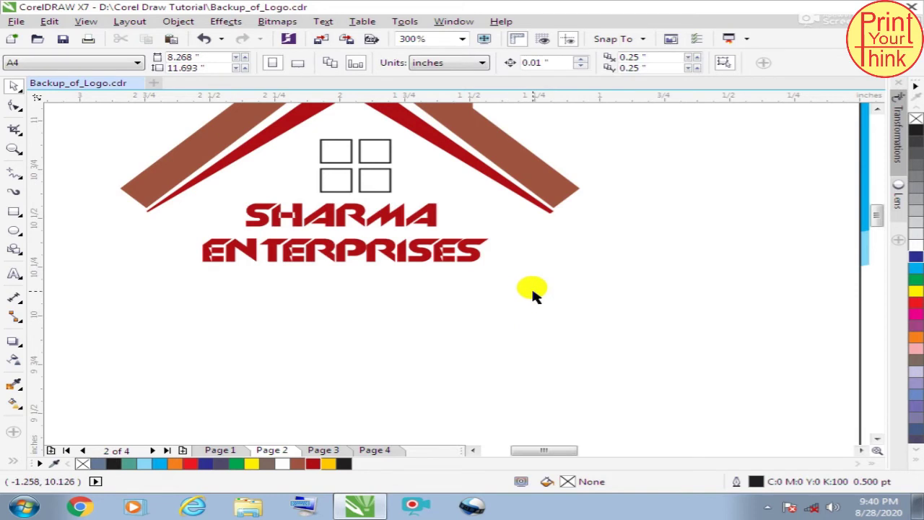
{"action": "left_click", "coordinate": [12, 176]}
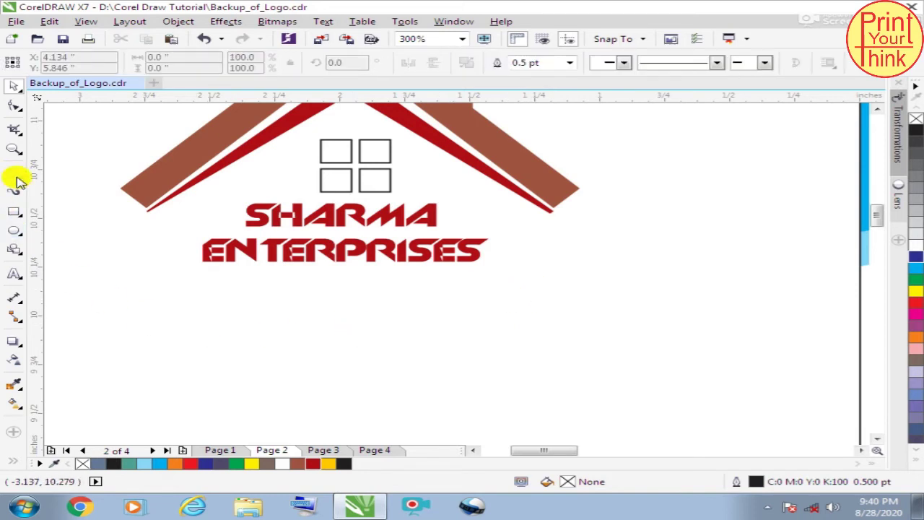
{"action": "left_click_drag", "start_coordinate": [143, 270], "coordinate": [156, 270]}
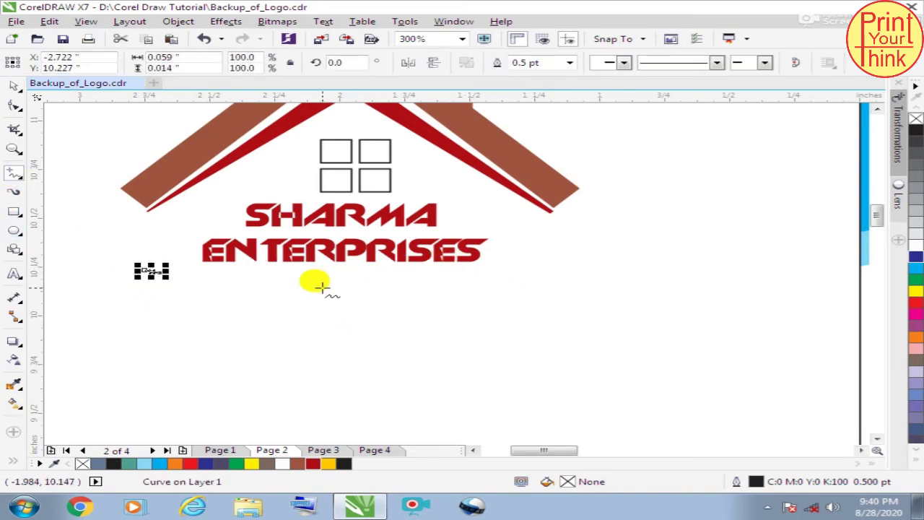
{"action": "left_click", "coordinate": [13, 86]}
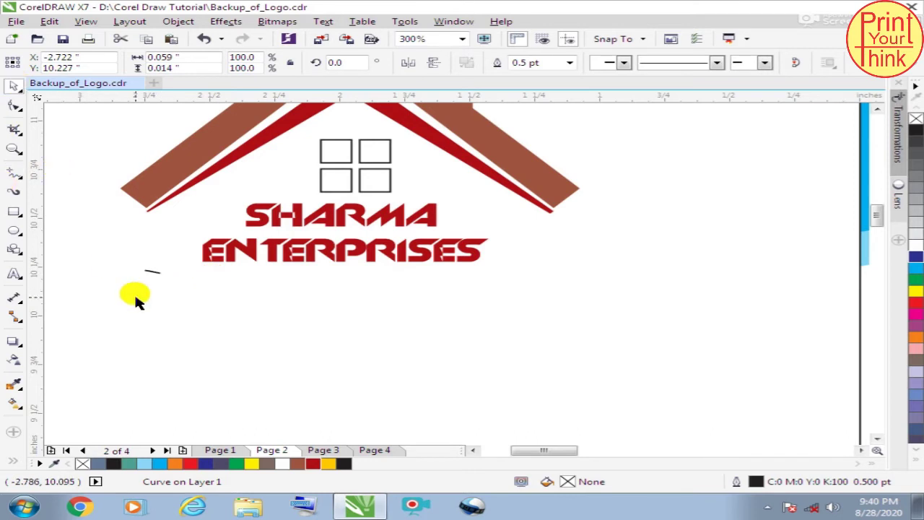
{"action": "key", "text": "Delete"}
Draw a straight horizontal line about 1.681 inches long beneath the logo's company name
{"action": "left_click", "coordinate": [12, 175]}
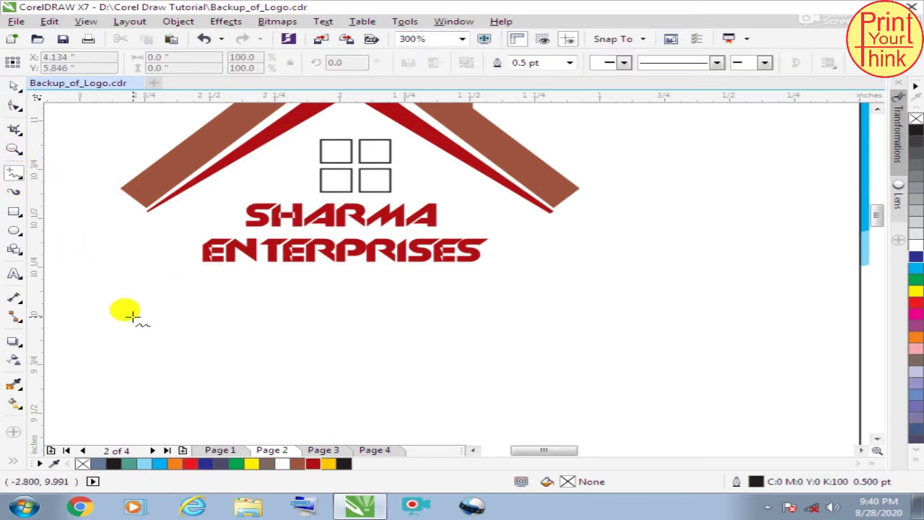
{"action": "left_click", "coordinate": [137, 309]}
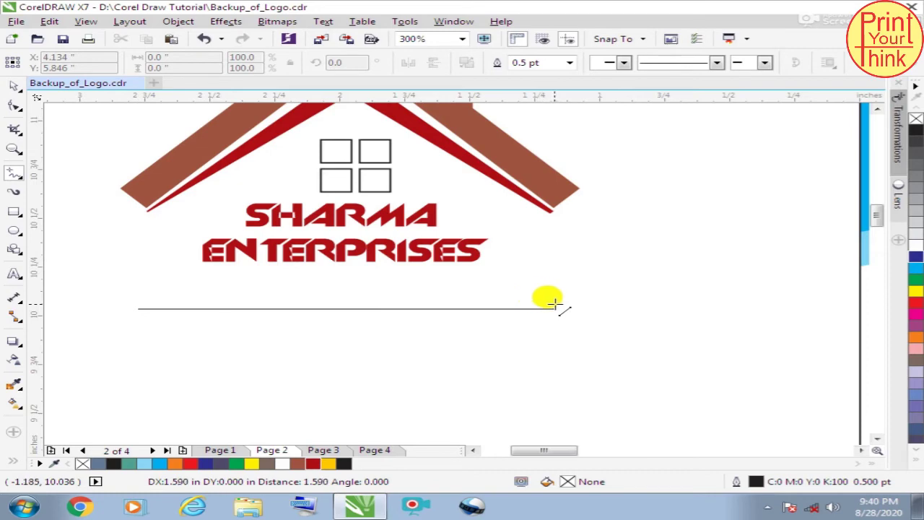
{"action": "left_click", "coordinate": [574, 308]}
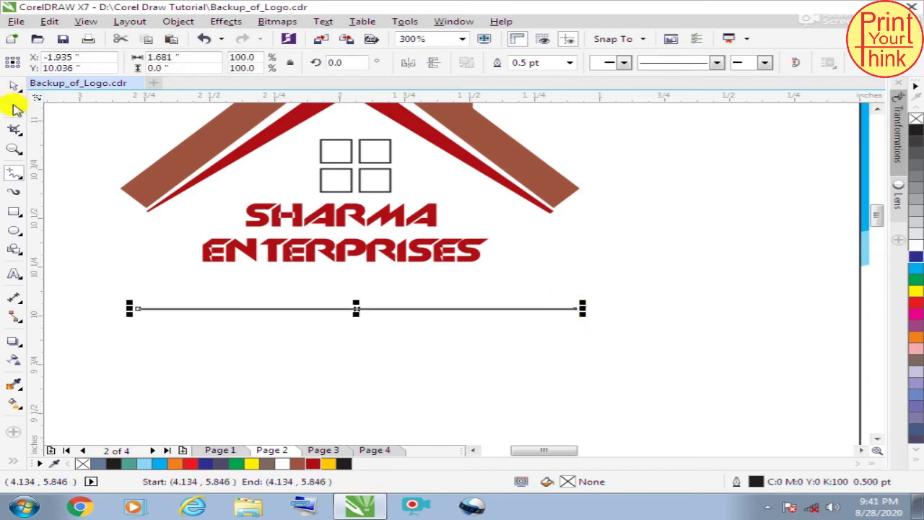
Convert the line to a curve and bend it into a gentle wave, rising on the left and dipping on the right
{"action": "left_click", "coordinate": [15, 105]}
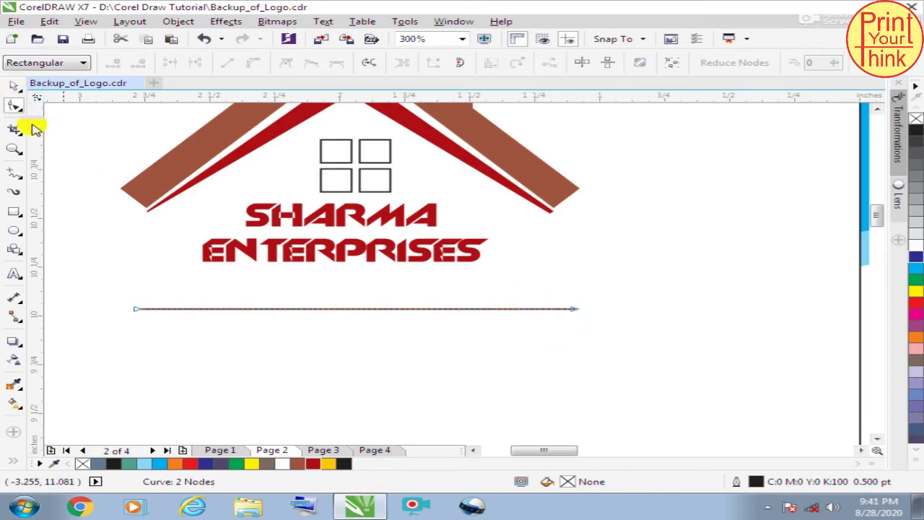
{"action": "right_click", "coordinate": [311, 310]}
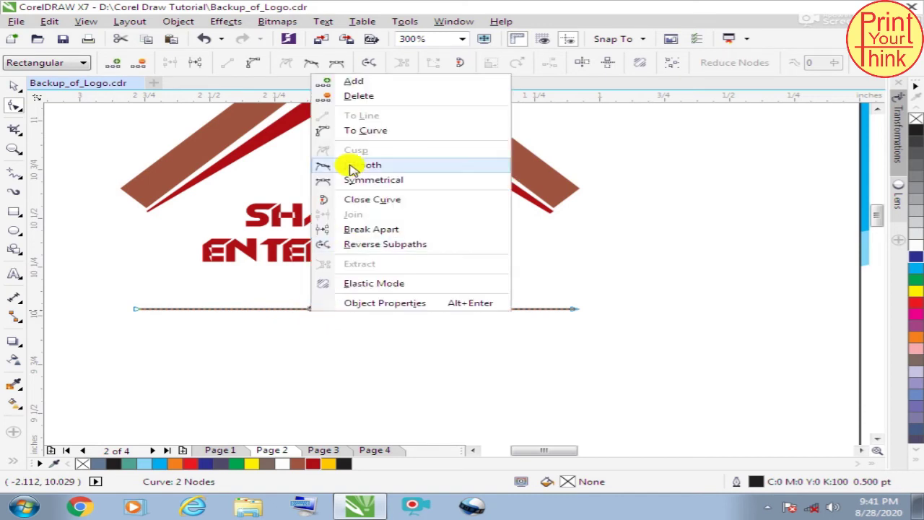
{"action": "left_click", "coordinate": [330, 128]}
{"action": "left_click_drag", "start_coordinate": [283, 311], "coordinate": [187, 254]}
{"action": "left_click_drag", "start_coordinate": [437, 311], "coordinate": [509, 346]}
{"action": "left_click", "coordinate": [618, 333]}
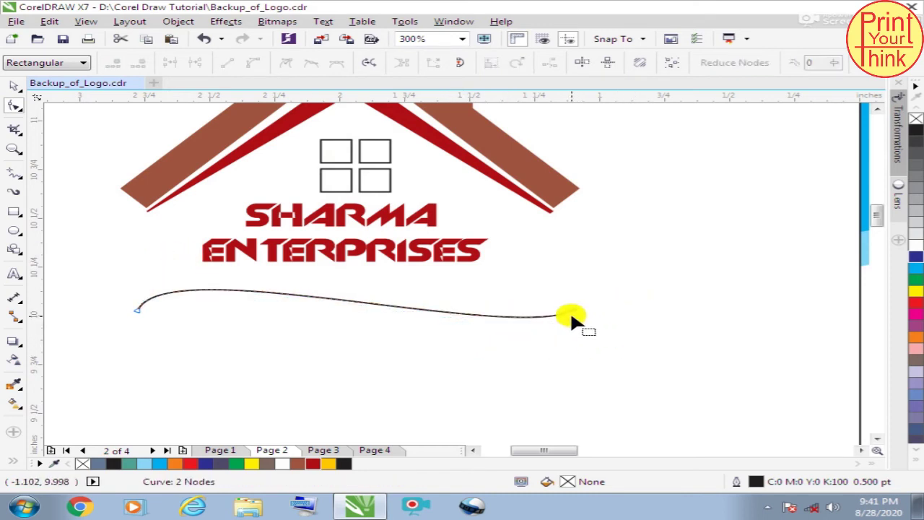
Move the wave closer under the company name and duplicate it downward to make three evenly stacked waves
{"action": "left_click", "coordinate": [13, 85]}
{"action": "left_click_drag", "start_coordinate": [332, 302], "coordinate": [388, 322]}
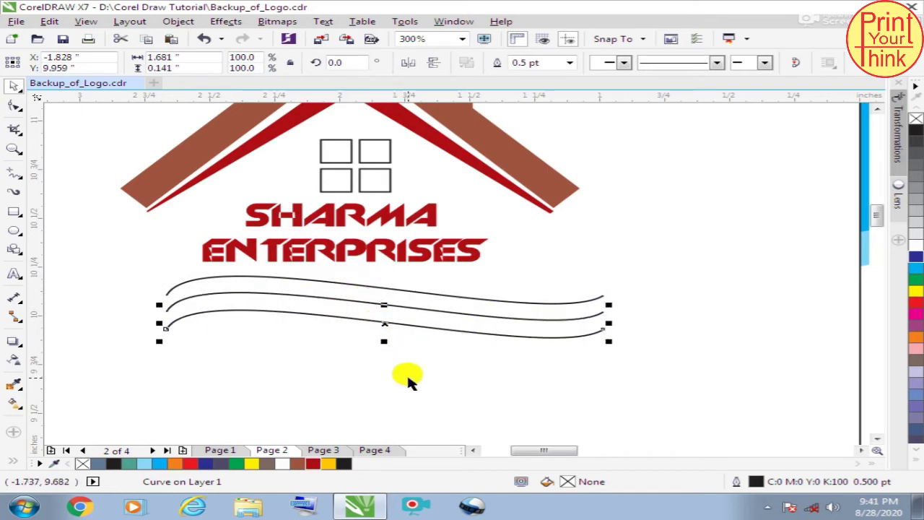
{"action": "left_click", "coordinate": [407, 376]}
Set the outline width of all three wavy lines to 1.0 pt
{"action": "left_click_drag", "start_coordinate": [137, 365], "coordinate": [698, 260]}
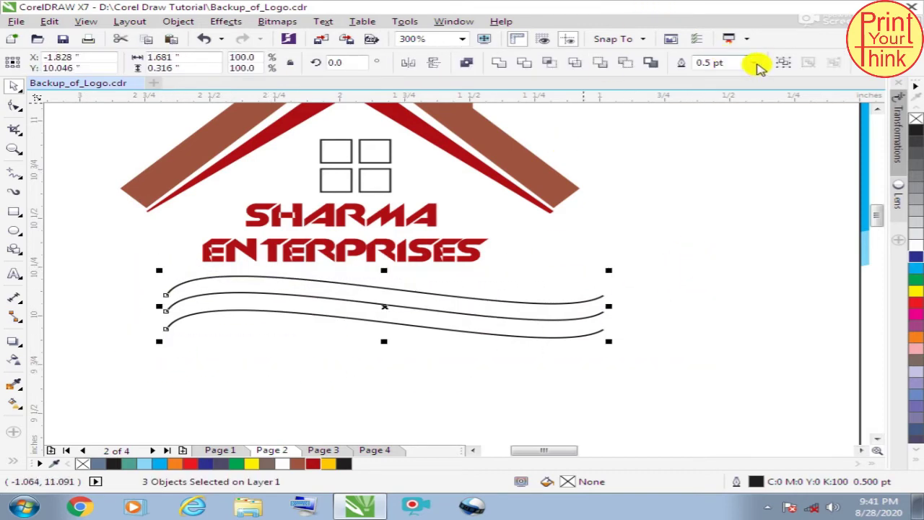
{"action": "left_click", "coordinate": [756, 63]}
{"action": "left_click", "coordinate": [721, 138]}
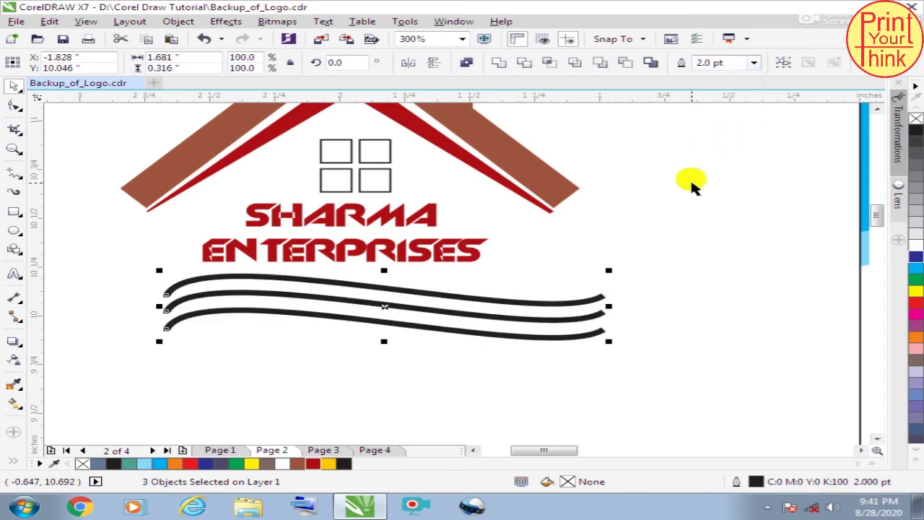
{"action": "left_click", "coordinate": [756, 63]}
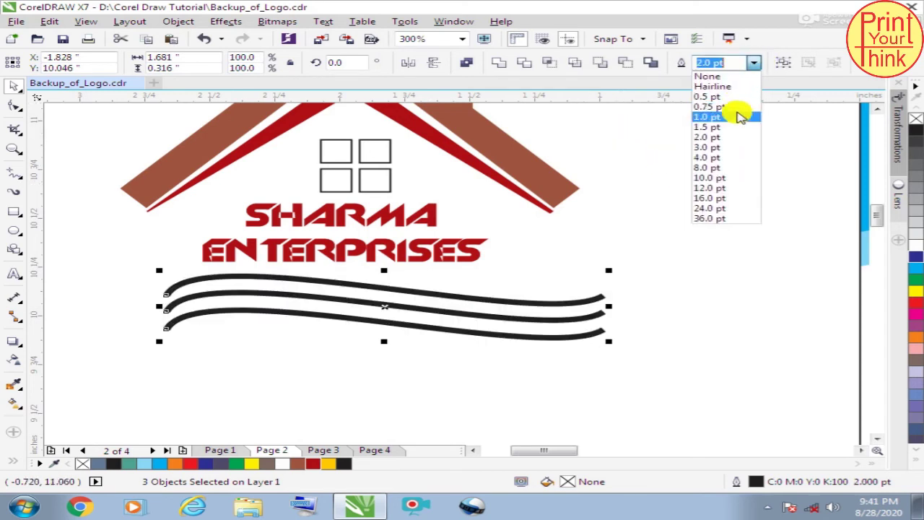
{"action": "left_click", "coordinate": [724, 119]}
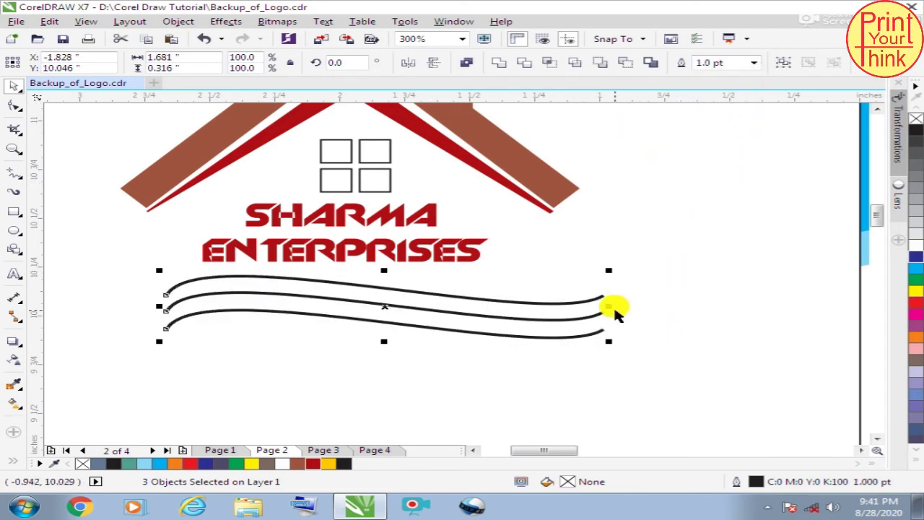
Narrow the three wavy lines to about 1.185 inches beneath the company name and group them
{"action": "left_click_drag", "start_coordinate": [609, 307], "coordinate": [477, 302]}
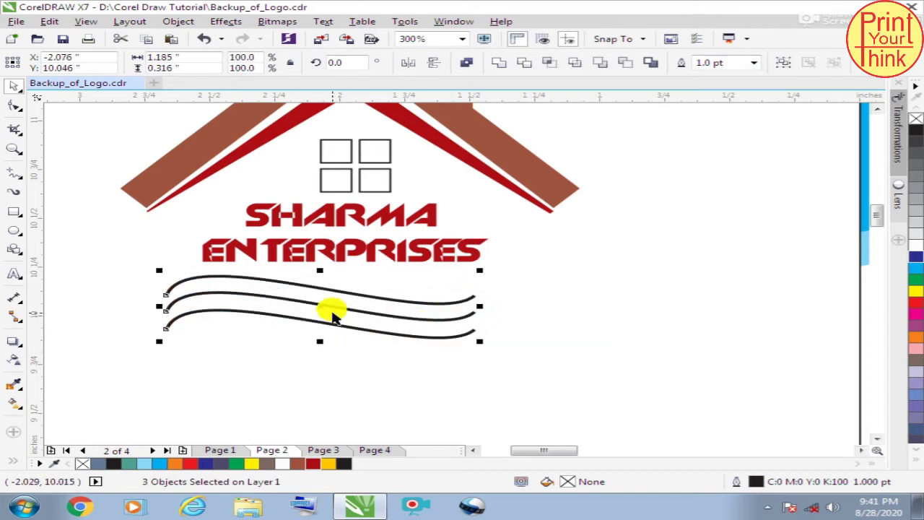
{"action": "left_click_drag", "start_coordinate": [327, 306], "coordinate": [338, 298]}
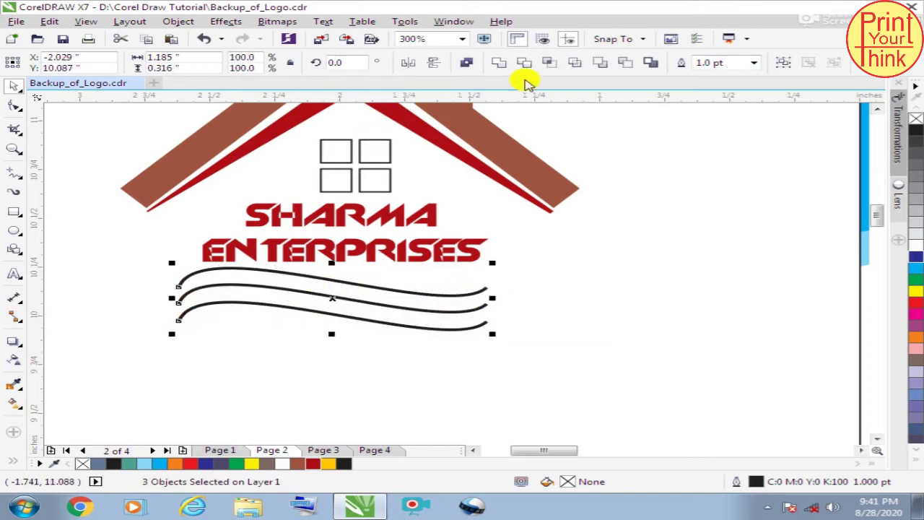
{"action": "left_click", "coordinate": [786, 63]}
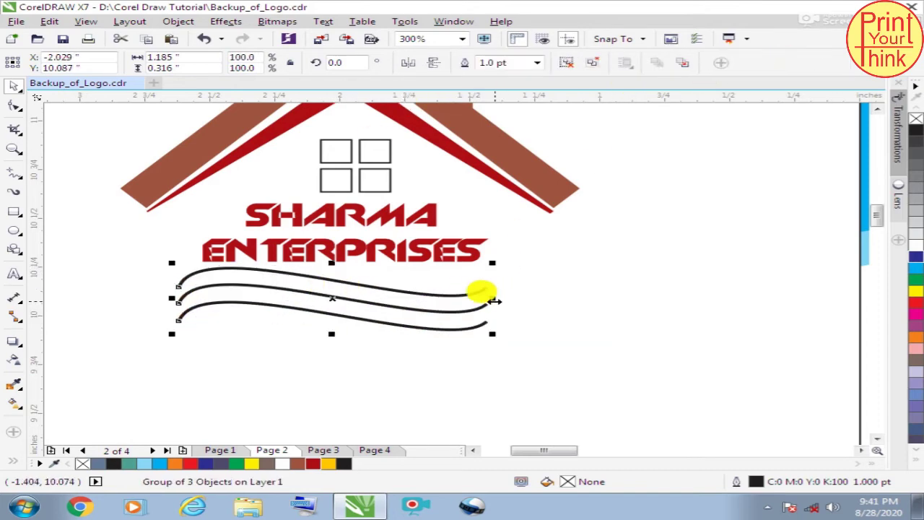
Widen the wavy-line group and position it centrally beneath the logo's company name
{"action": "left_click_drag", "start_coordinate": [493, 301], "coordinate": [589, 285]}
{"action": "left_click", "coordinate": [659, 212]}
{"action": "scroll", "coordinate": [459, 274], "scroll_direction": "down", "scroll_amount": 2}
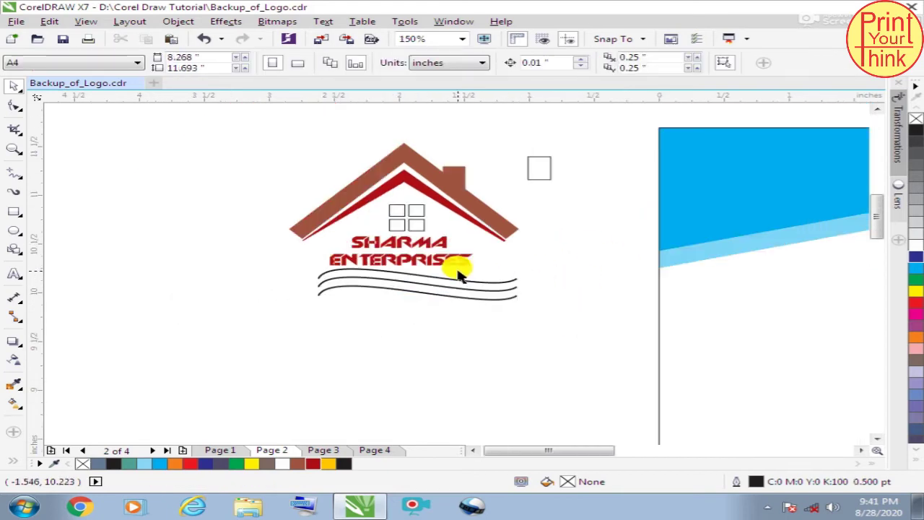
{"action": "mouse_move", "coordinate": [454, 284]}
{"action": "left_mouse_down"}
{"action": "mouse_move", "coordinate": [423, 274]}
{"action": "mouse_move", "coordinate": [437, 286]}
{"action": "left_mouse_up"}
{"action": "left_click", "coordinate": [547, 266]}
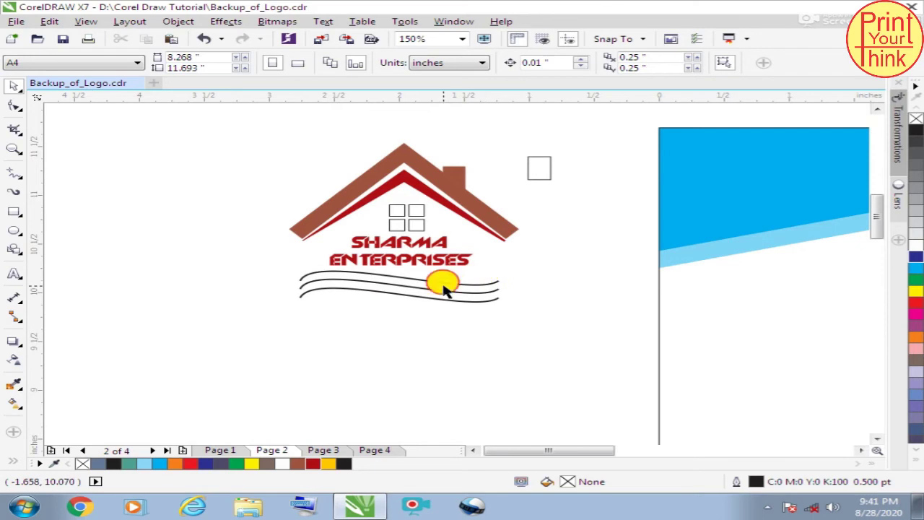
{"action": "left_click", "coordinate": [482, 279]}
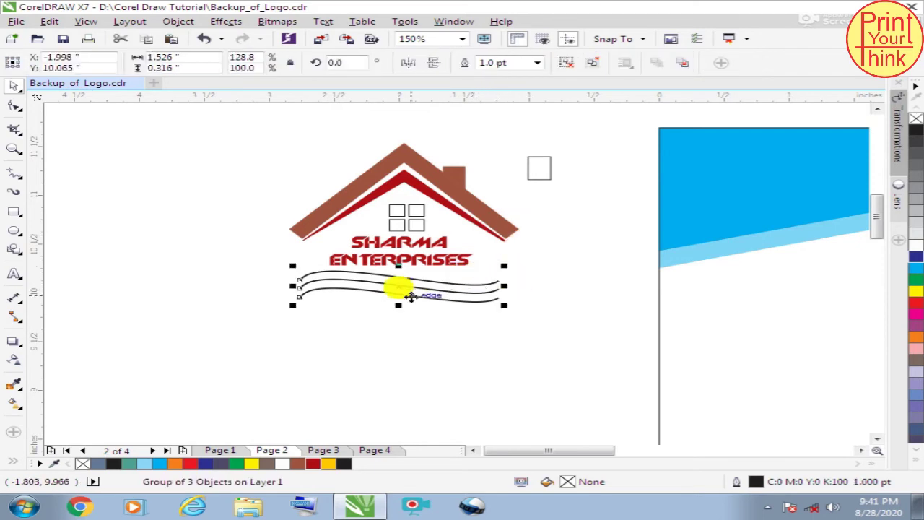
{"action": "left_click_drag", "start_coordinate": [292, 285], "coordinate": [291, 286]}
Scale down the four-pane window group under the roof
{"action": "left_click", "coordinate": [406, 212]}
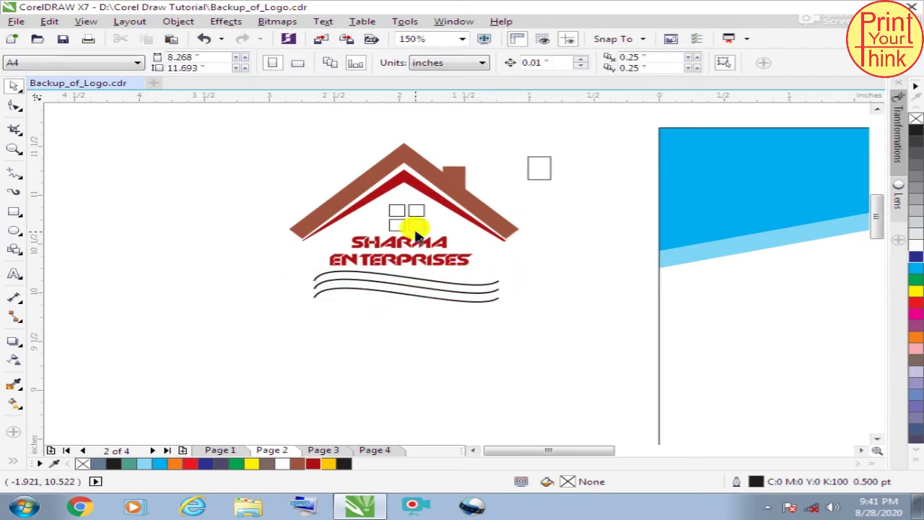
{"action": "scroll", "coordinate": [425, 226], "scroll_direction": "up", "scroll_amount": 2}
{"action": "left_click", "coordinate": [416, 197]}
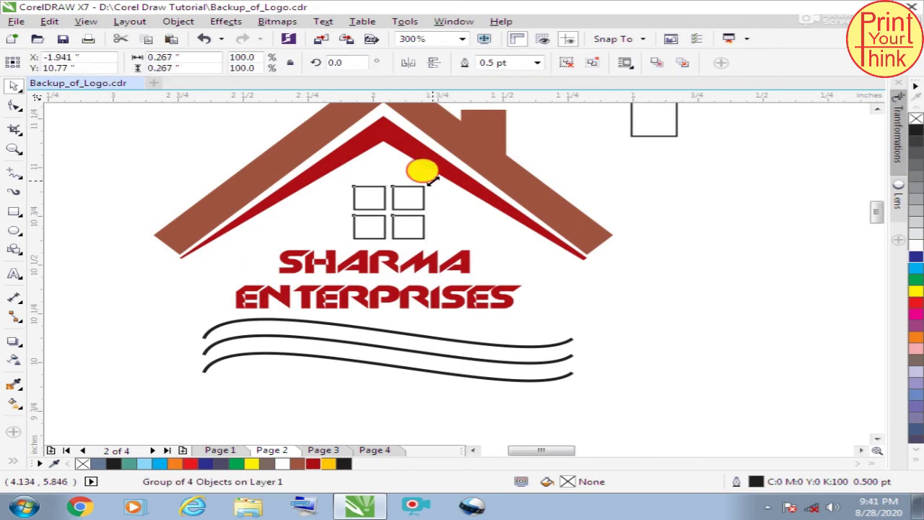
{"action": "left_click_drag", "start_coordinate": [432, 181], "coordinate": [383, 202]}
Move the logo's company name up beneath the smaller window and narrow it slightly
{"action": "left_click_drag", "start_coordinate": [383, 254], "coordinate": [391, 242]}
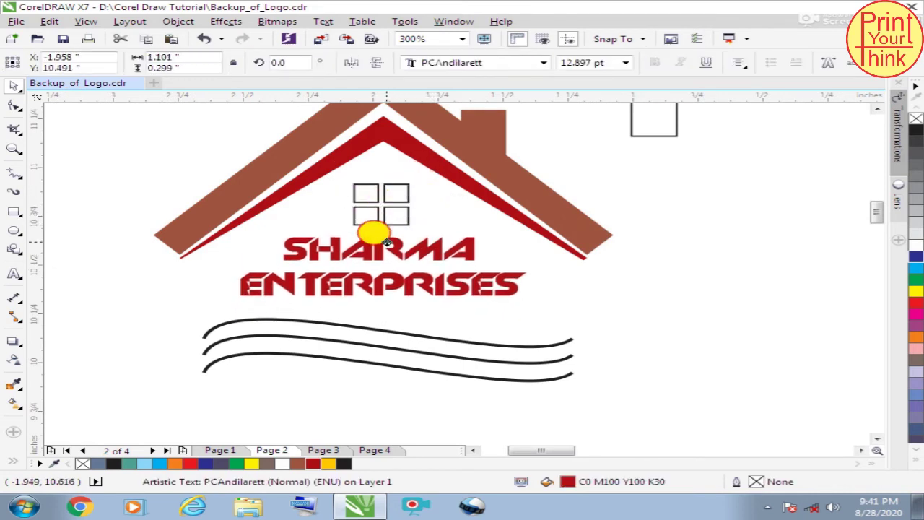
{"action": "mouse_move", "coordinate": [236, 267]}
{"action": "left_mouse_down"}
{"action": "mouse_move", "coordinate": [233, 258]}
{"action": "mouse_move", "coordinate": [241, 260]}
{"action": "left_mouse_up"}
{"action": "left_click", "coordinate": [623, 303]}
Narrow the wavy-line group to about 1.351 inches and move it up close beneath the company name
{"action": "left_click_drag", "start_coordinate": [565, 343], "coordinate": [602, 316]}
{"action": "left_click", "coordinate": [653, 310]}
{"action": "left_click", "coordinate": [489, 268]}
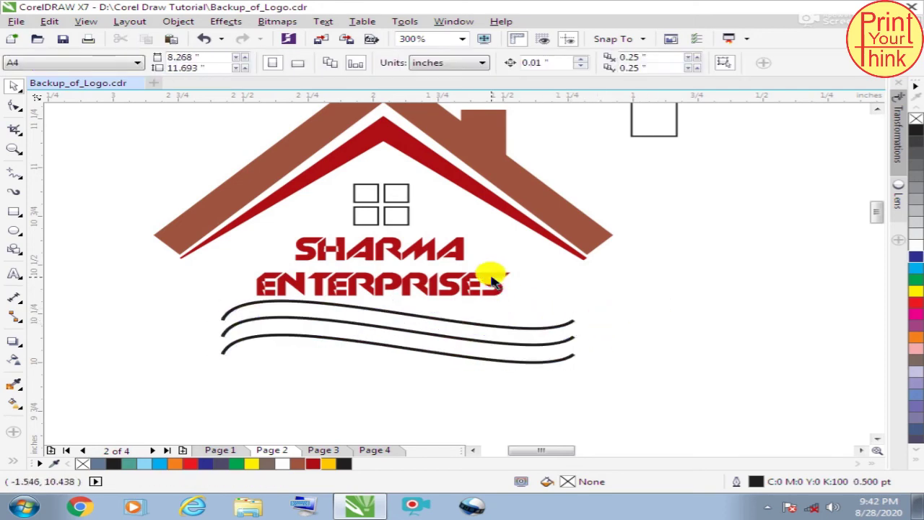
Delete the leftover small rectangle beside the logo
{"action": "scroll", "coordinate": [484, 274], "scroll_direction": "down", "scroll_amount": 2}
{"action": "scroll", "coordinate": [481, 282], "scroll_direction": "up", "scroll_amount": 1}
{"action": "left_click", "coordinate": [540, 196]}
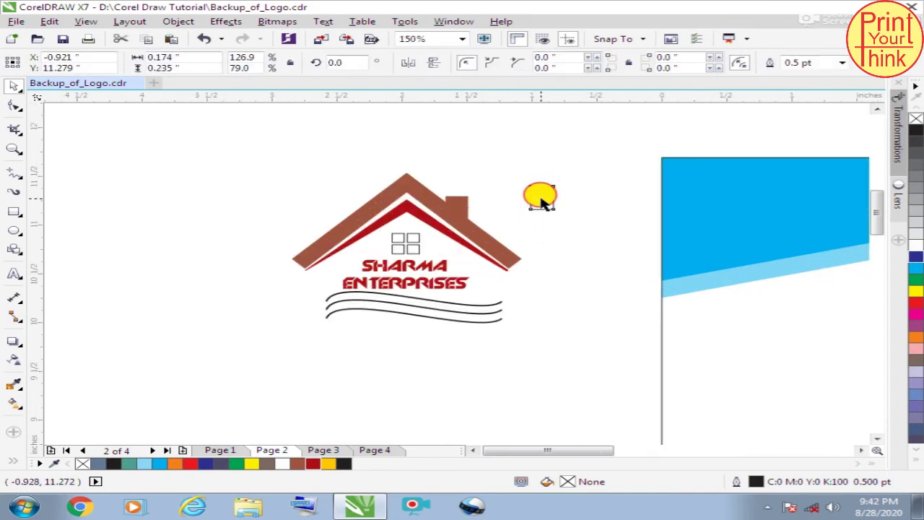
{"action": "key", "text": "Delete"}
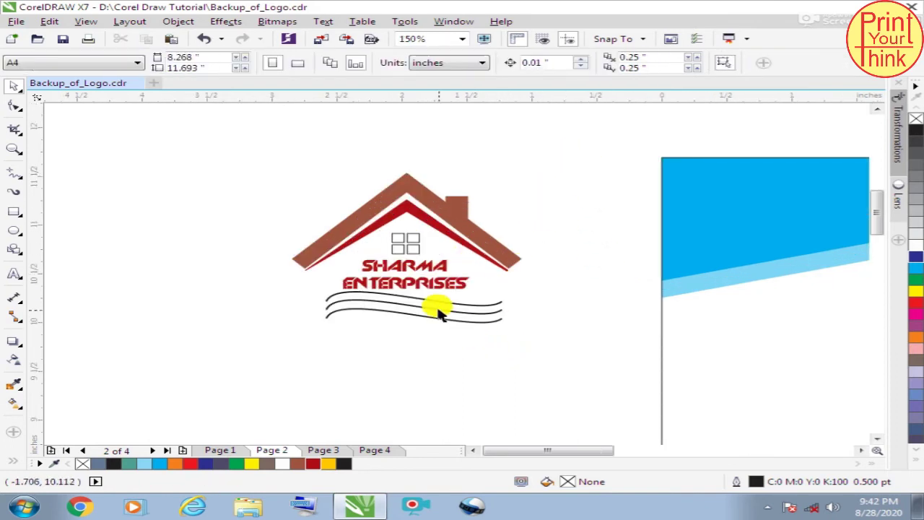
Center the wavy lines beneath the company name and group all the logo's parts together
{"action": "left_click_drag", "start_coordinate": [436, 306], "coordinate": [416, 296]}
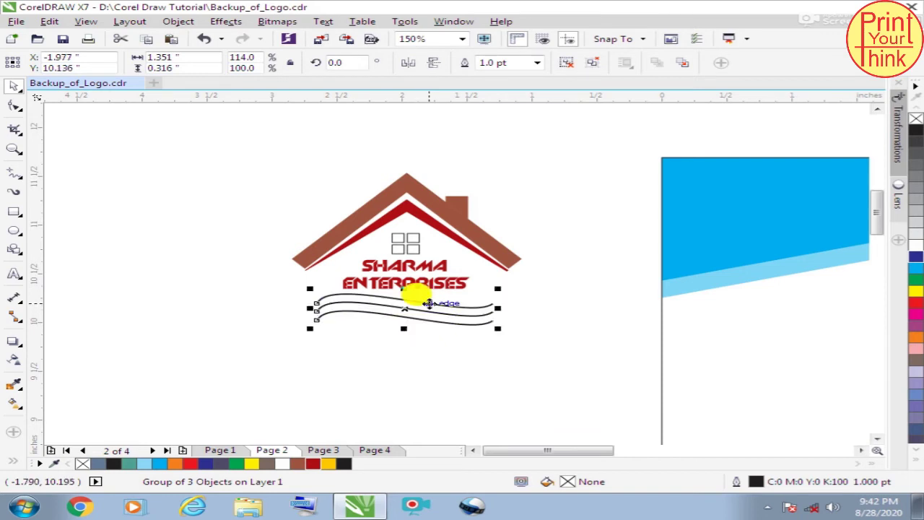
{"action": "left_click", "coordinate": [543, 208]}
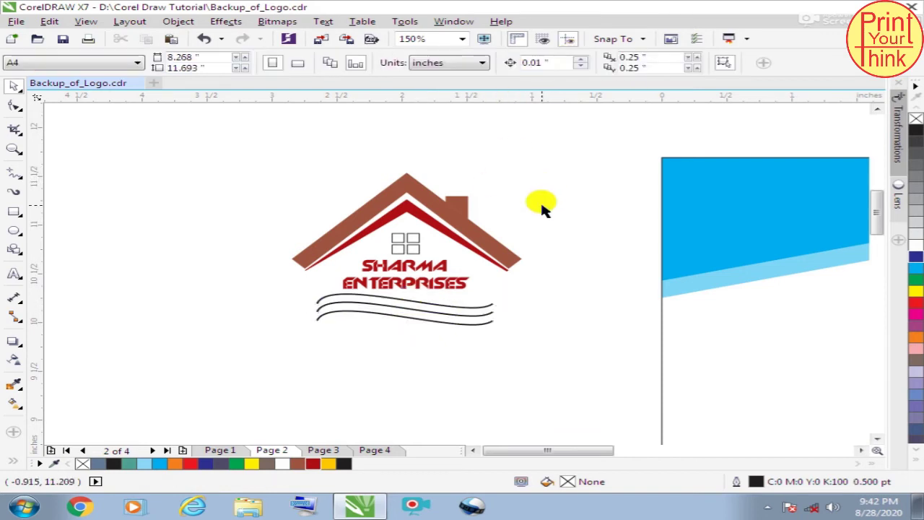
{"action": "left_click_drag", "start_coordinate": [220, 150], "coordinate": [556, 368]}
{"action": "key", "text": "ctrl+g"}
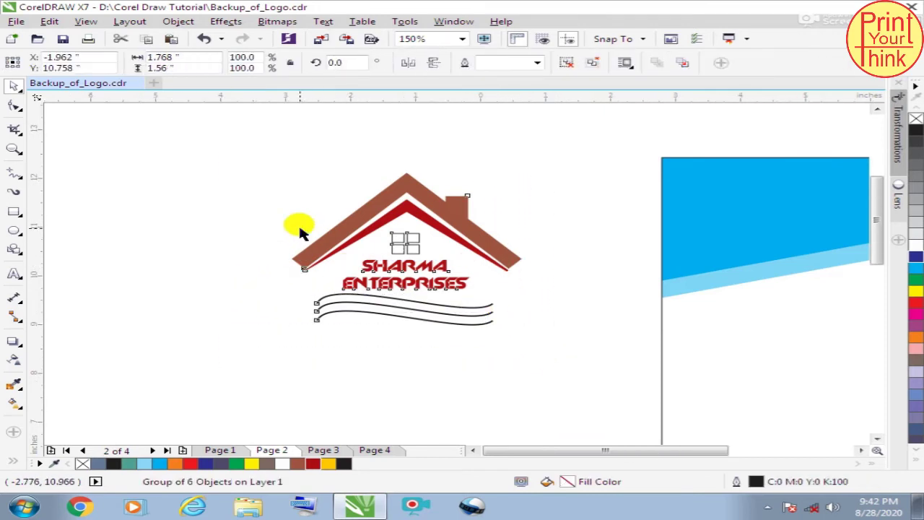
Move the grouped logo onto the letterhead, just beneath the left part of the blue header band
{"action": "scroll", "coordinate": [298, 223], "scroll_direction": "down", "scroll_amount": 2}
{"action": "left_click_drag", "start_coordinate": [344, 236], "coordinate": [548, 287]}
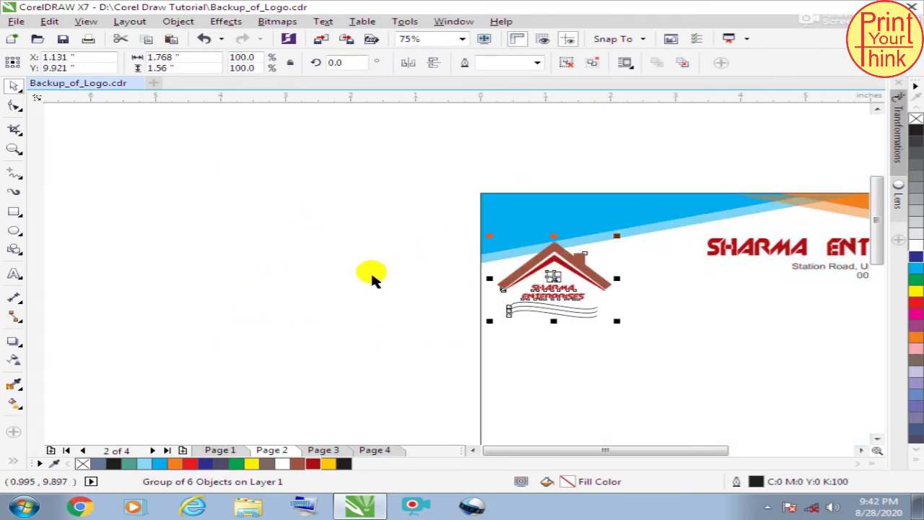
{"action": "left_click", "coordinate": [373, 276]}
{"action": "scroll", "coordinate": [315, 247], "scroll_direction": "down", "scroll_amount": 2}
{"action": "scroll", "coordinate": [422, 274], "scroll_direction": "up", "scroll_amount": 2}
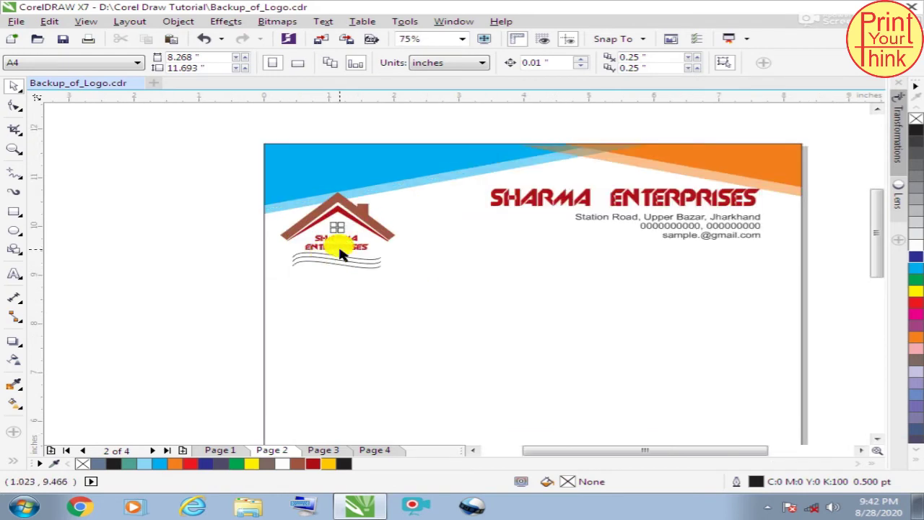
Try placing the logo over the blue header band
{"action": "left_click", "coordinate": [346, 206]}
{"action": "left_click_drag", "start_coordinate": [346, 203], "coordinate": [330, 158]}
{"action": "left_click", "coordinate": [198, 200]}
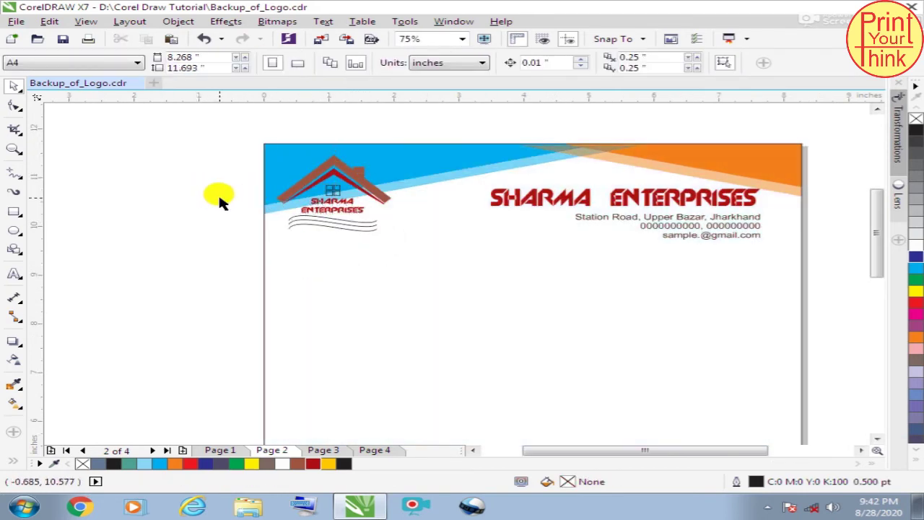
Place the logo below the blue header band near the page's left edge and scale it down slightly
{"action": "left_click_drag", "start_coordinate": [330, 165], "coordinate": [349, 207]}
{"action": "left_click_drag", "start_coordinate": [406, 281], "coordinate": [384, 266]}
{"action": "left_click", "coordinate": [181, 241]}
{"action": "mouse_move", "coordinate": [330, 206]}
{"action": "left_mouse_down"}
{"action": "mouse_move", "coordinate": [350, 213]}
{"action": "mouse_move", "coordinate": [332, 207]}
{"action": "left_mouse_up"}
{"action": "left_click", "coordinate": [172, 236]}
{"action": "scroll", "coordinate": [172, 238], "scroll_direction": "down", "scroll_amount": 1}
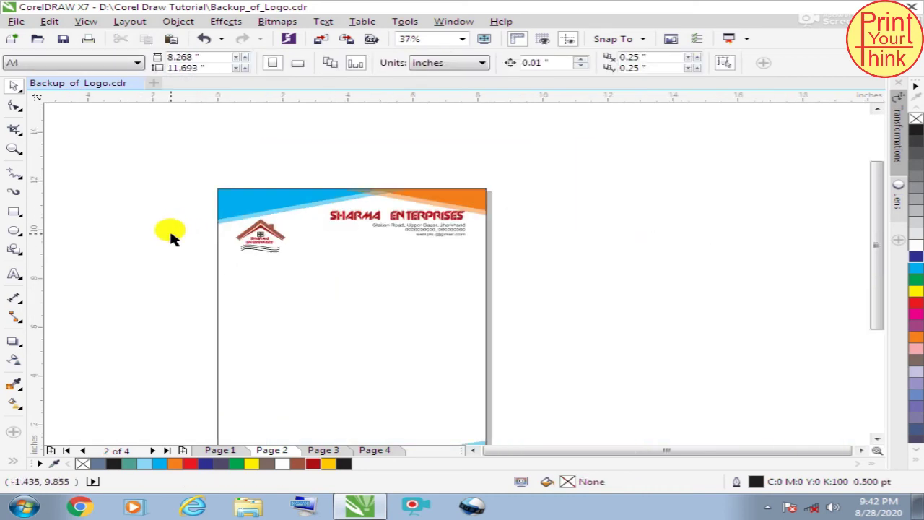
Move the header's company name and contact lines together slightly down the page
{"action": "scroll", "coordinate": [313, 241], "scroll_direction": "up", "scroll_amount": 1}
{"action": "left_click_drag", "start_coordinate": [716, 159], "coordinate": [342, 247]}
{"action": "left_click_drag", "start_coordinate": [466, 186], "coordinate": [466, 198]}
{"action": "left_click", "coordinate": [677, 190]}
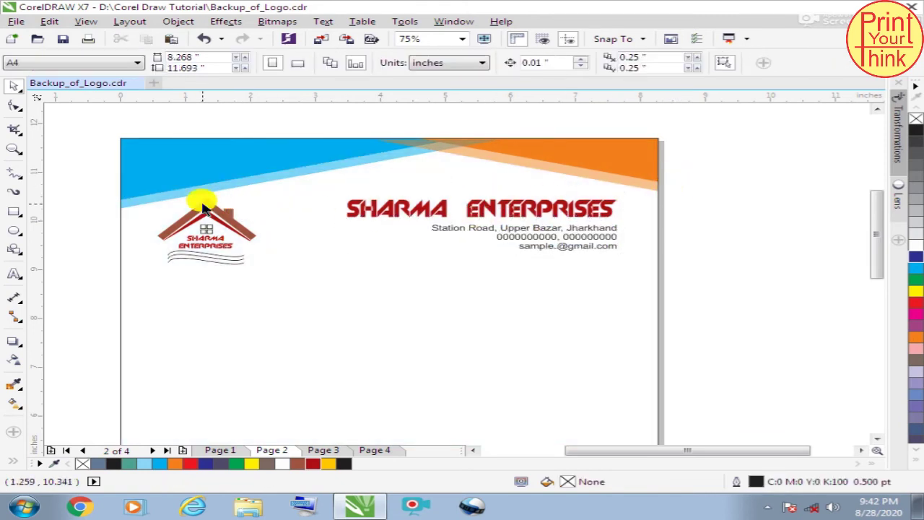
Nudge the logo slightly up and left to line it up with the header's company text
{"action": "left_click_drag", "start_coordinate": [207, 202], "coordinate": [189, 192]}
{"action": "left_click", "coordinate": [136, 213]}
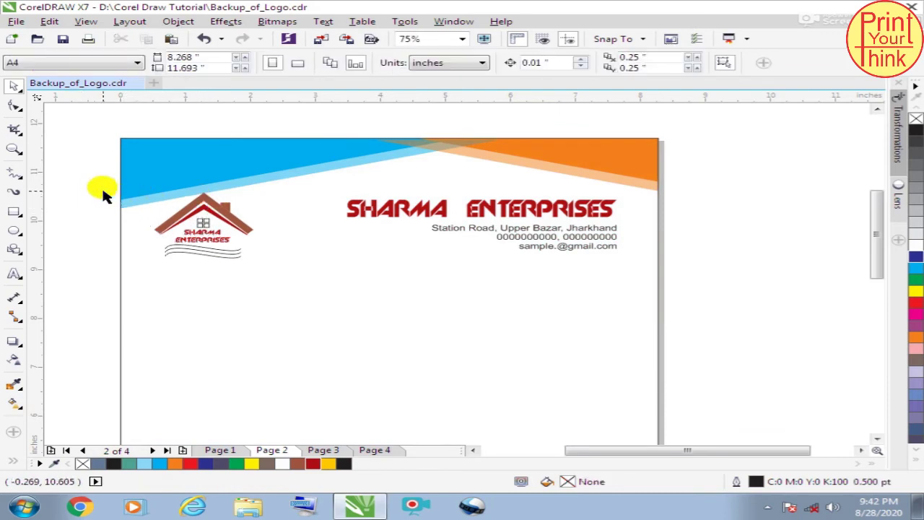
Check the overall letterhead layout on Page 2, including the header logo, company text and footer
{"action": "scroll", "coordinate": [299, 185], "scroll_direction": "down", "scroll_amount": 1}
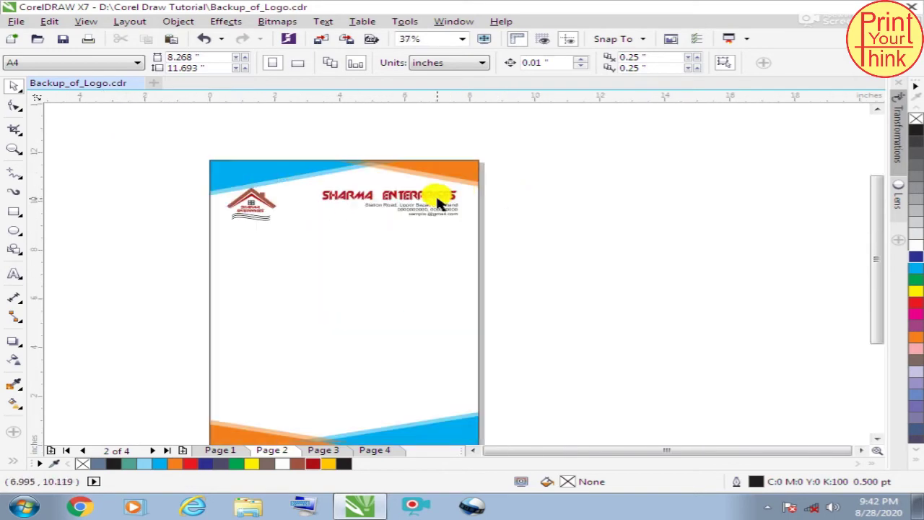
{"action": "scroll", "coordinate": [438, 202], "scroll_direction": "up", "scroll_amount": 1}
{"action": "left_click_drag", "start_coordinate": [602, 161], "coordinate": [173, 238]}
{"action": "left_click", "coordinate": [577, 195]}
{"action": "scroll", "coordinate": [581, 202], "scroll_direction": "down", "scroll_amount": 1}
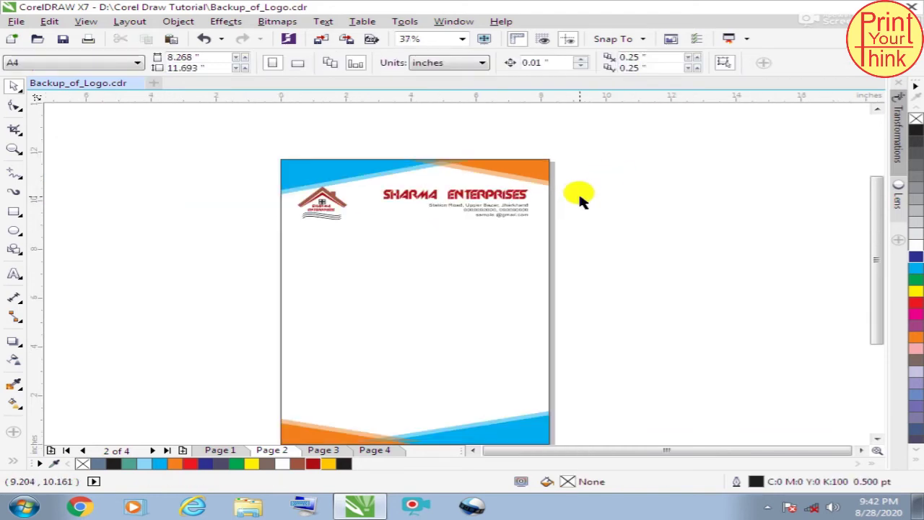
{"action": "scroll", "coordinate": [413, 180], "scroll_direction": "down", "scroll_amount": 1}
{"action": "scroll", "coordinate": [425, 209], "scroll_direction": "up", "scroll_amount": 2}
{"action": "scroll", "coordinate": [207, 144], "scroll_direction": "down", "scroll_amount": 1}
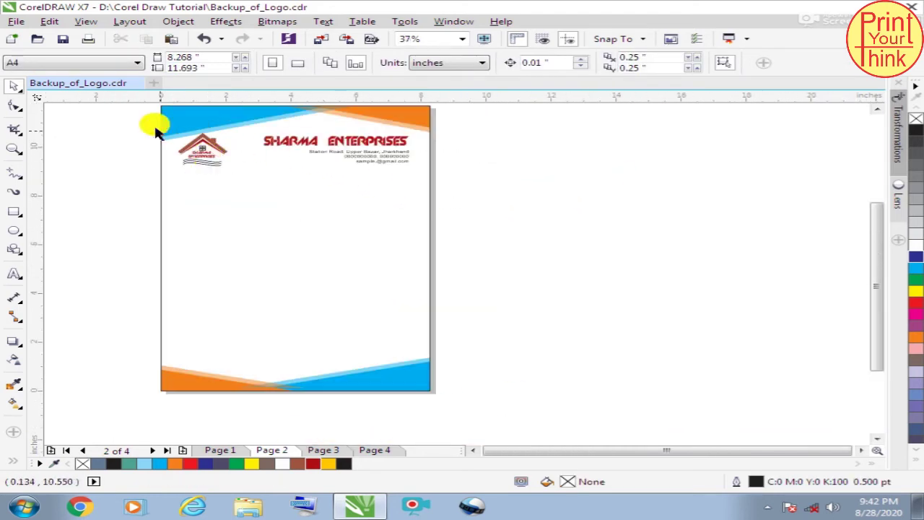
Place a copy of the header logo, enlarged to about 5.3 inches wide, mid-page and give it uniform transparency of 85
{"action": "left_click_drag", "start_coordinate": [140, 117], "coordinate": [243, 204]}
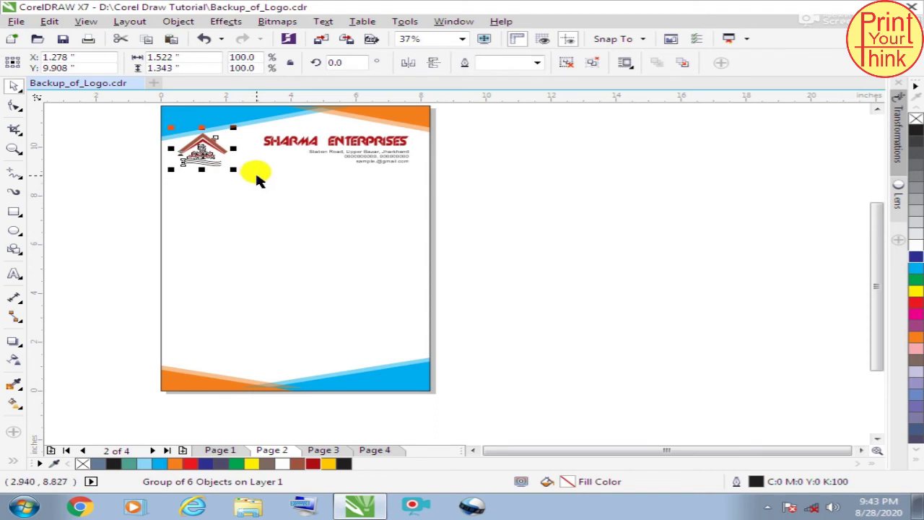
{"action": "left_click_drag", "start_coordinate": [199, 152], "coordinate": [363, 296]}
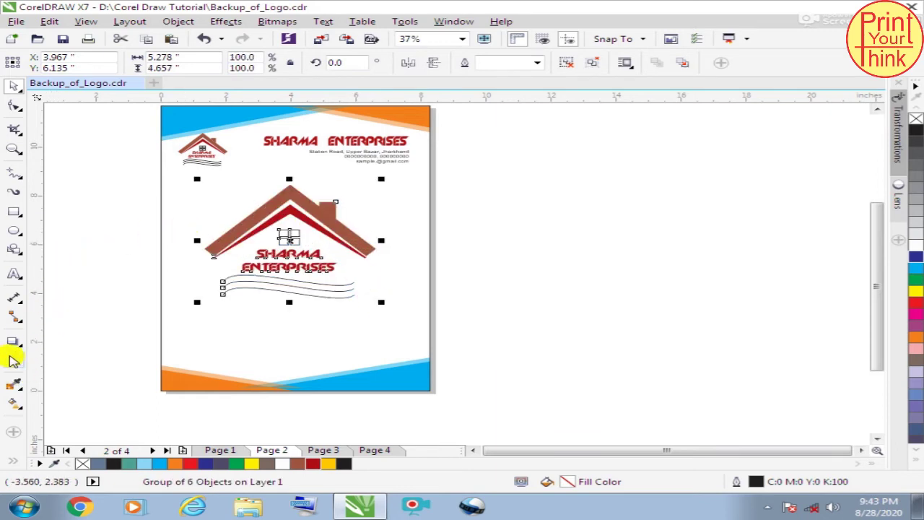
{"action": "left_click", "coordinate": [13, 361]}
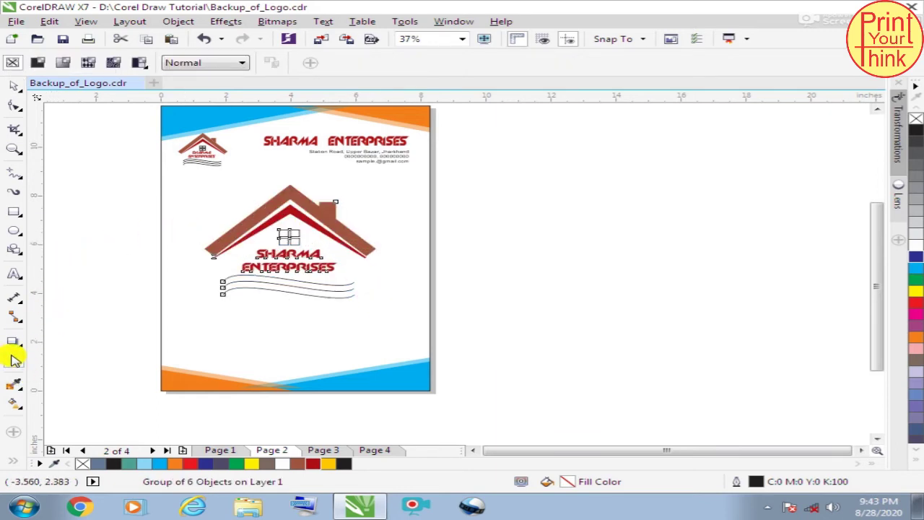
{"action": "left_click", "coordinate": [39, 63]}
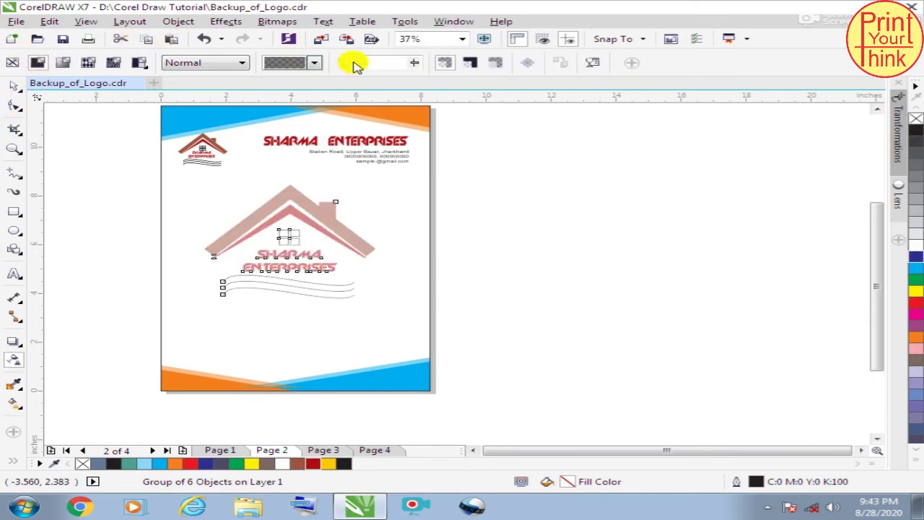
{"action": "double_click", "coordinate": [377, 62]}
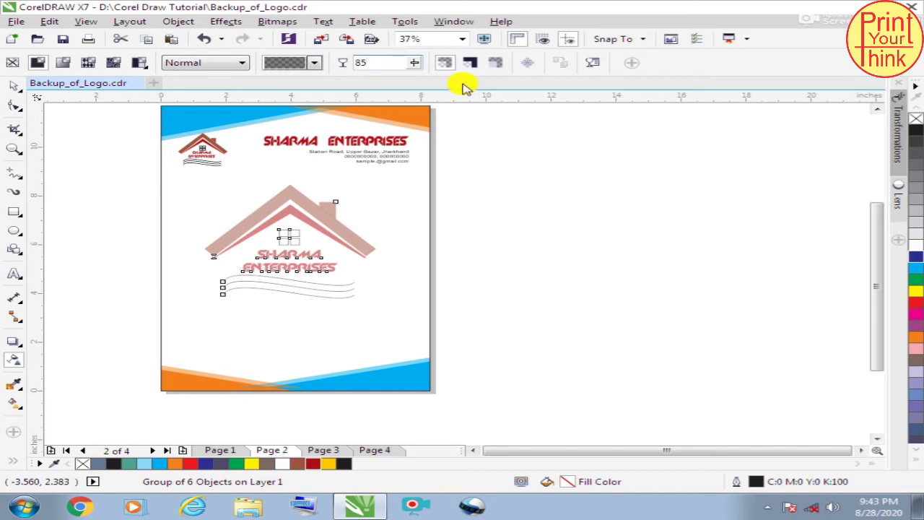
{"action": "key", "text": "Return"}
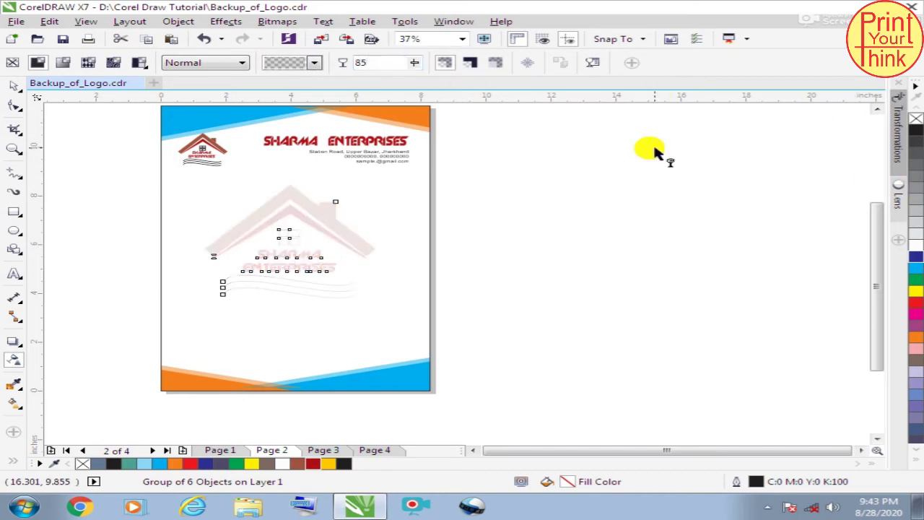
{"action": "left_click", "coordinate": [15, 85]}
{"action": "left_click", "coordinate": [577, 264]}
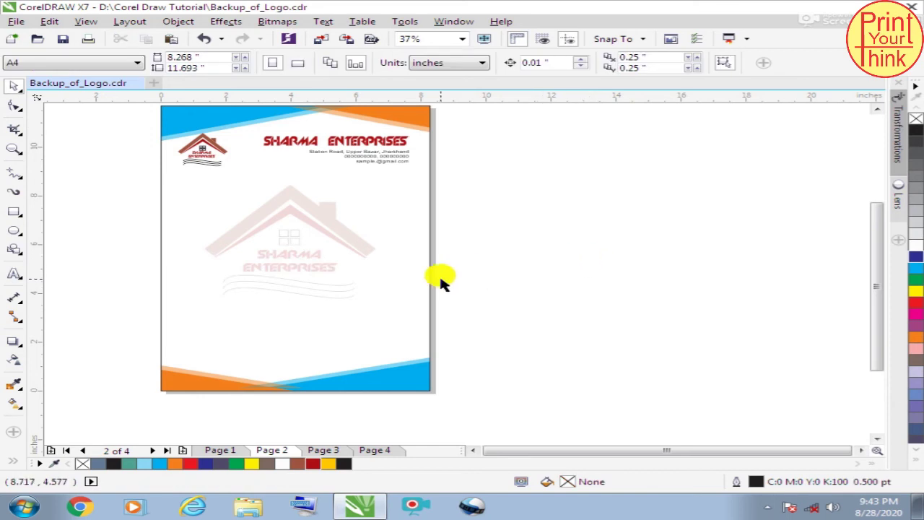
Scale down the faded logo watermark and reposition it in the blank middle area of the letterhead
{"action": "left_click_drag", "start_coordinate": [336, 232], "coordinate": [345, 257]}
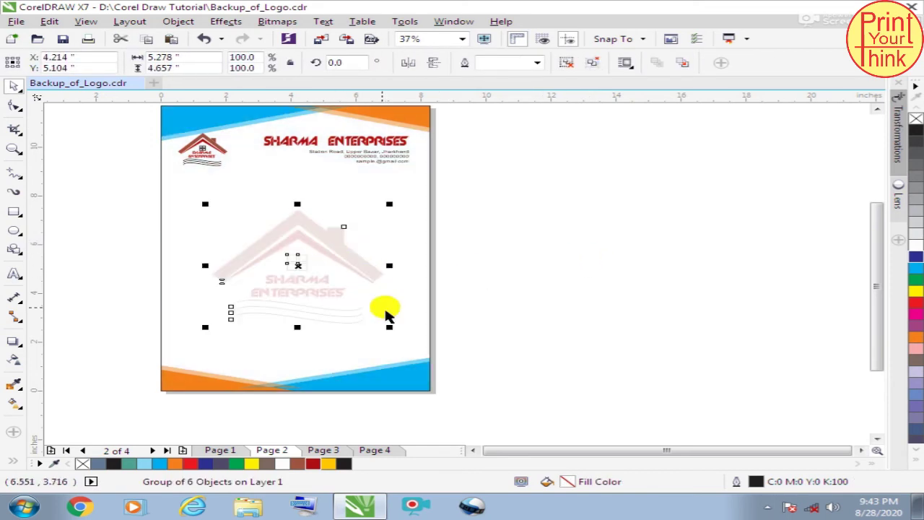
{"action": "left_click_drag", "start_coordinate": [388, 327], "coordinate": [367, 309]}
{"action": "left_click", "coordinate": [591, 278]}
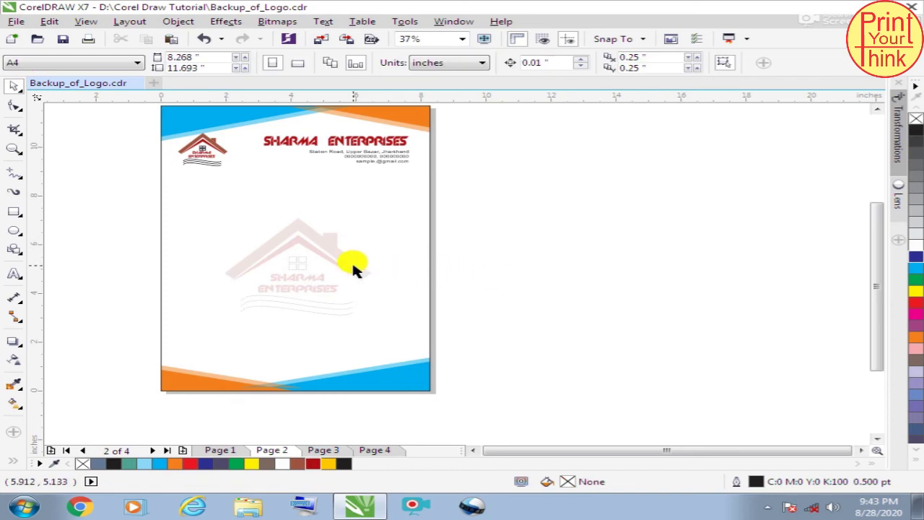
{"action": "left_click_drag", "start_coordinate": [353, 269], "coordinate": [364, 224]}
{"action": "left_click", "coordinate": [598, 254]}
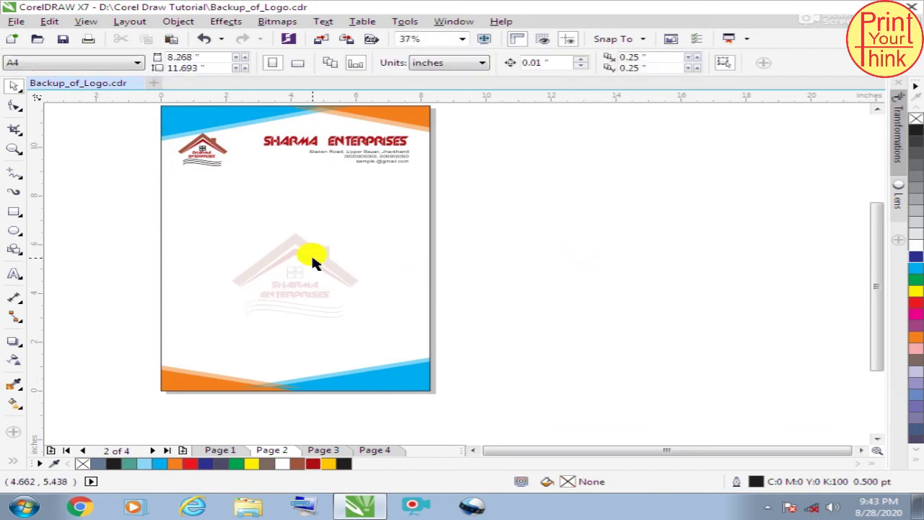
{"action": "left_click_drag", "start_coordinate": [310, 258], "coordinate": [336, 239]}
{"action": "left_click", "coordinate": [583, 265]}
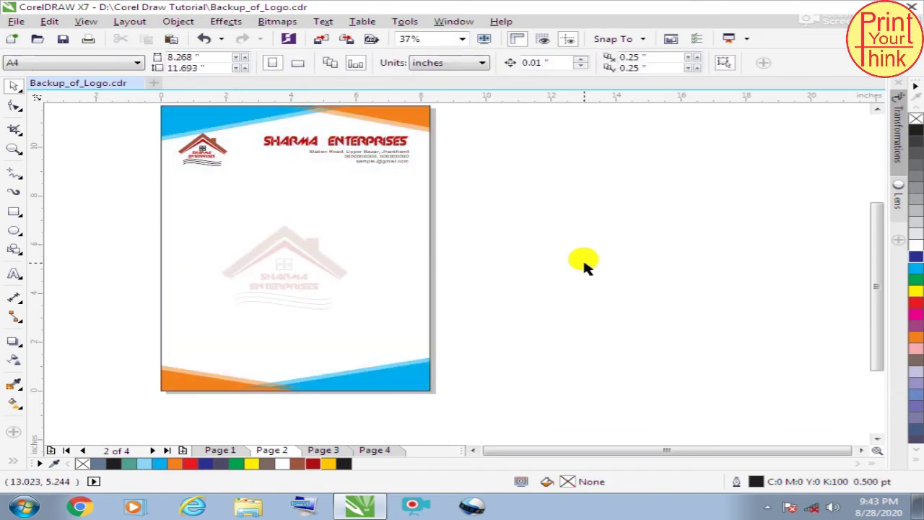
Shift the logo watermark slightly right and down to centre it on the page
{"action": "scroll", "coordinate": [325, 251], "scroll_direction": "up", "scroll_amount": 1}
{"action": "scroll", "coordinate": [386, 269], "scroll_direction": "down", "scroll_amount": 1}
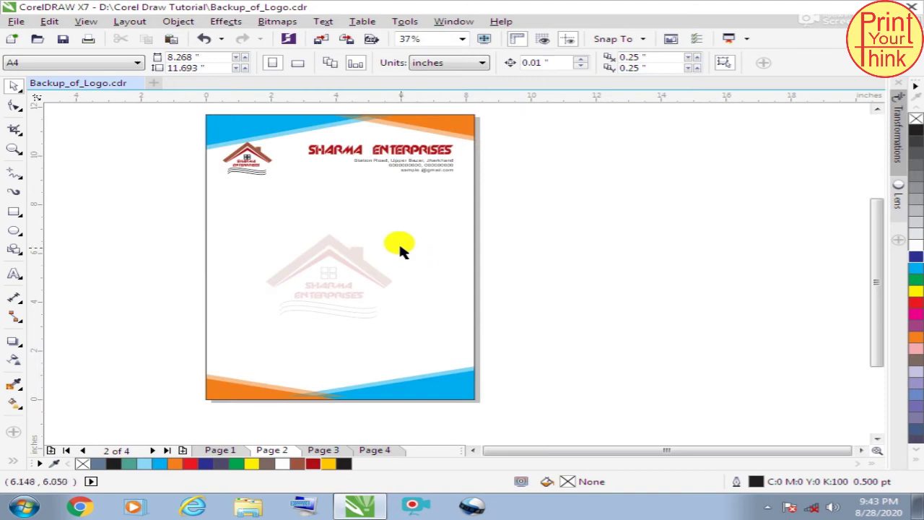
{"action": "left_click_drag", "start_coordinate": [349, 256], "coordinate": [385, 264]}
{"action": "left_click", "coordinate": [449, 288]}
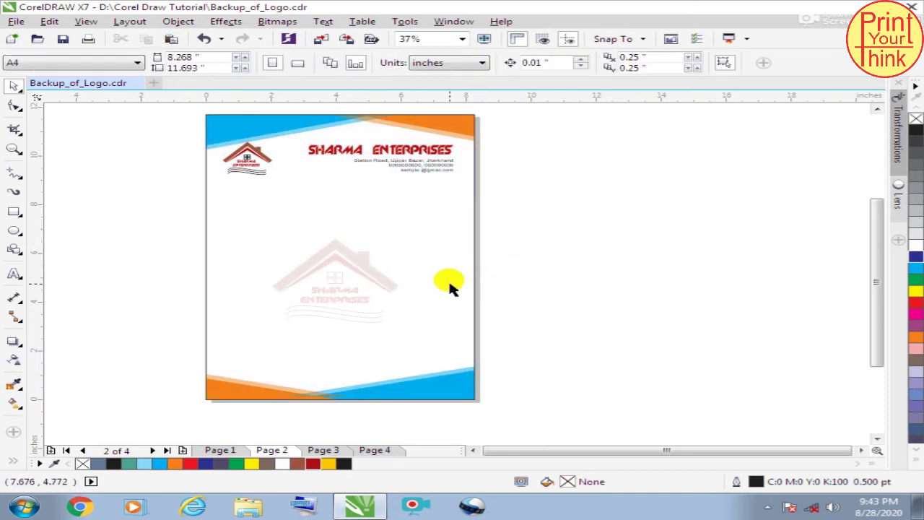
{"action": "scroll", "coordinate": [450, 289], "scroll_direction": "down", "scroll_amount": 1}
{"action": "scroll", "coordinate": [387, 276], "scroll_direction": "up", "scroll_amount": 1}
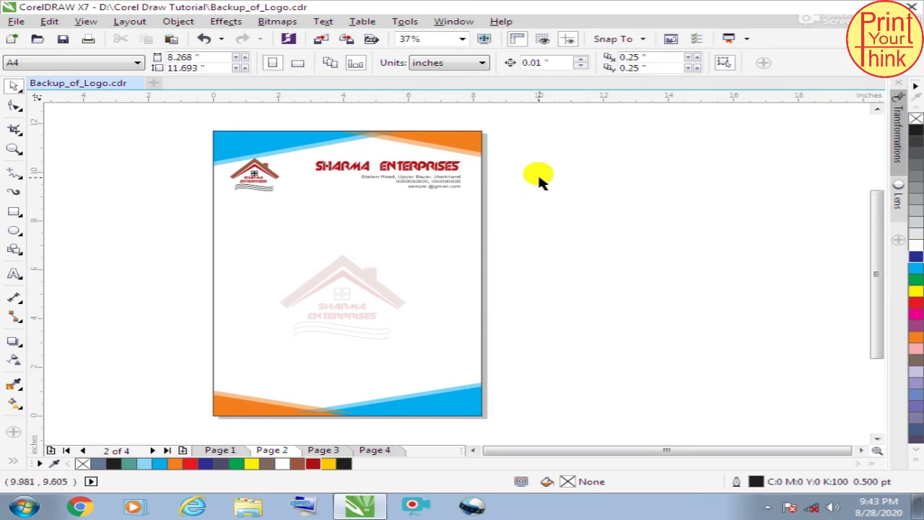
Copy the header logo and company text to the empty area beside the page and insert a new page after Page 2
{"action": "left_click_drag", "start_coordinate": [541, 140], "coordinate": [218, 207]}
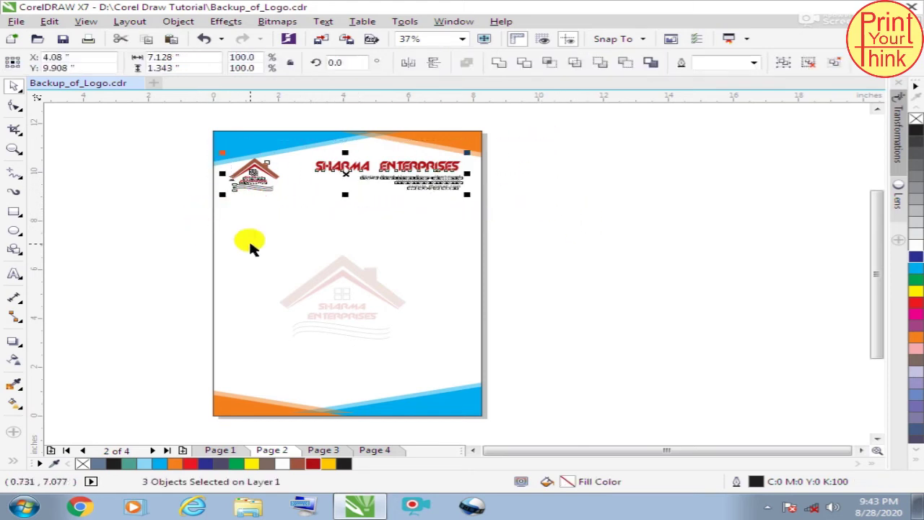
{"action": "left_click_drag", "start_coordinate": [334, 175], "coordinate": [655, 161]}
{"action": "left_click", "coordinate": [635, 243]}
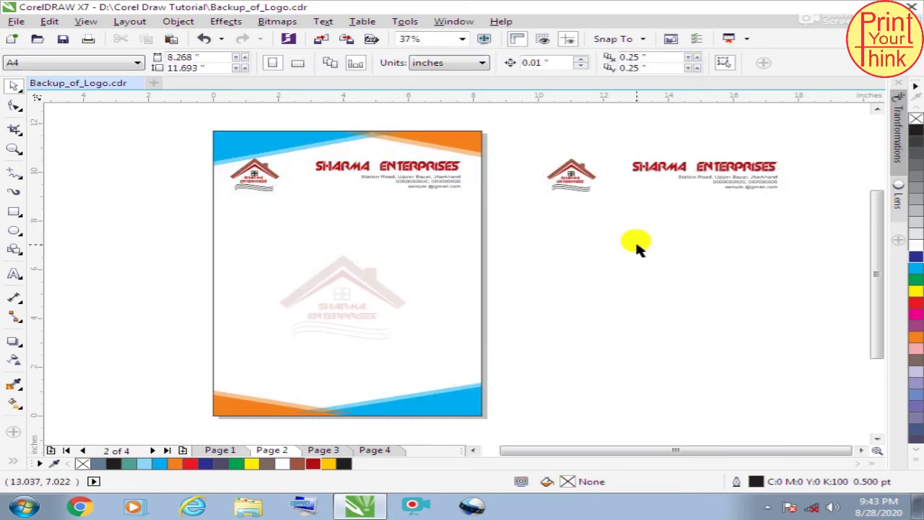
{"action": "left_click", "coordinate": [184, 450]}
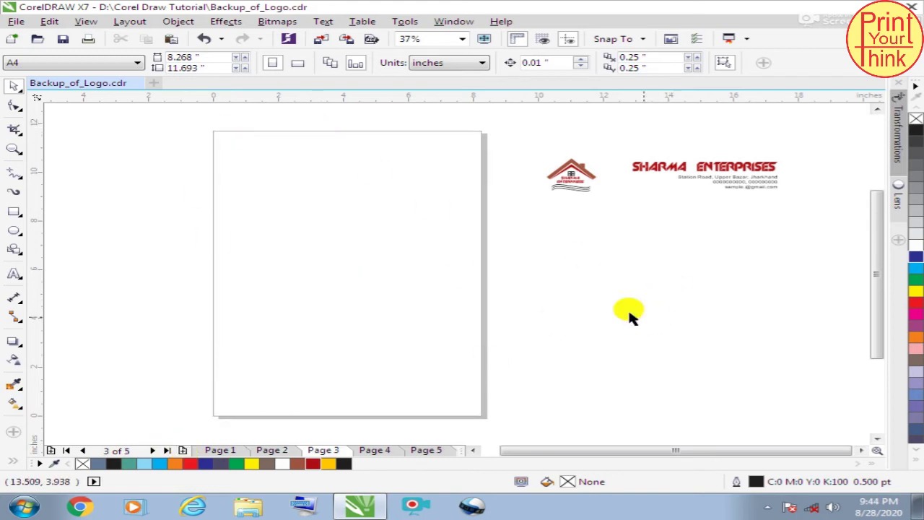
Move the copied company name and contact lines onto the blank Page 3 and set their font to Arial
{"action": "left_click_drag", "start_coordinate": [629, 145], "coordinate": [808, 206]}
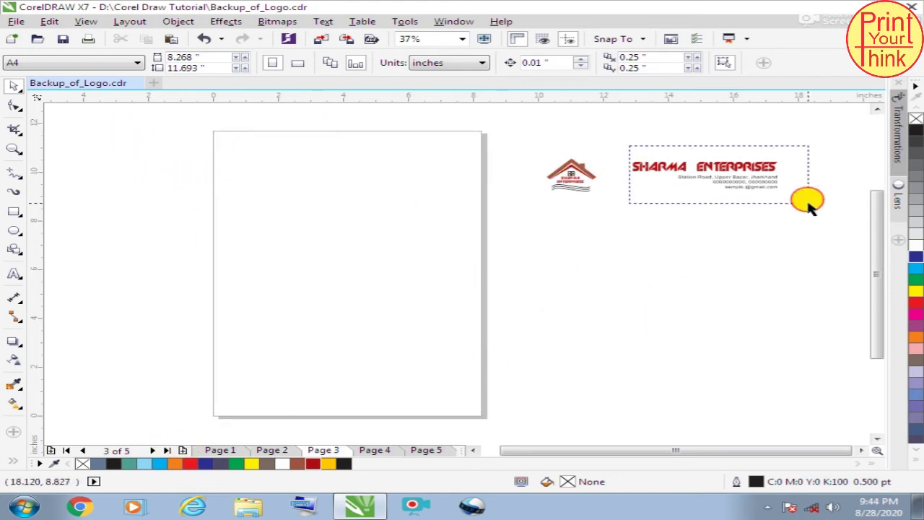
{"action": "left_click_drag", "start_coordinate": [763, 154], "coordinate": [392, 144]}
{"action": "scroll", "coordinate": [384, 142], "scroll_direction": "up", "scroll_amount": 2}
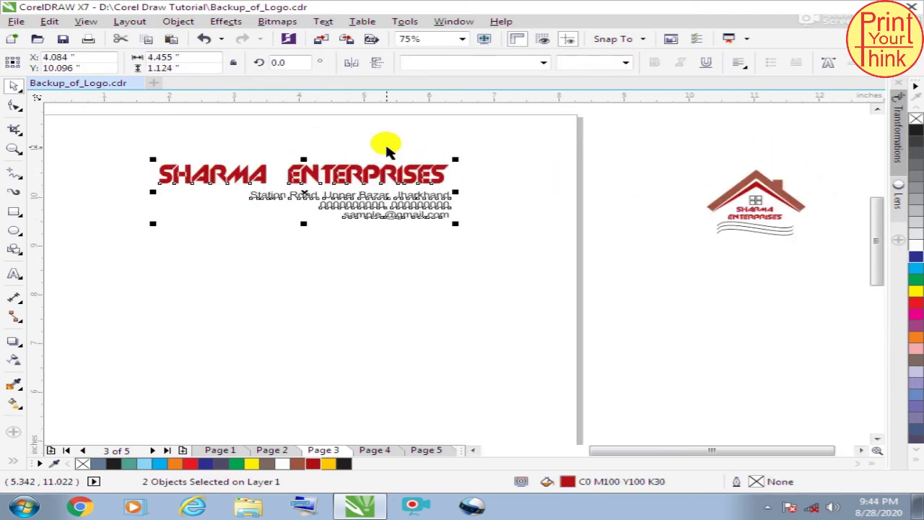
{"action": "left_click", "coordinate": [519, 62]}
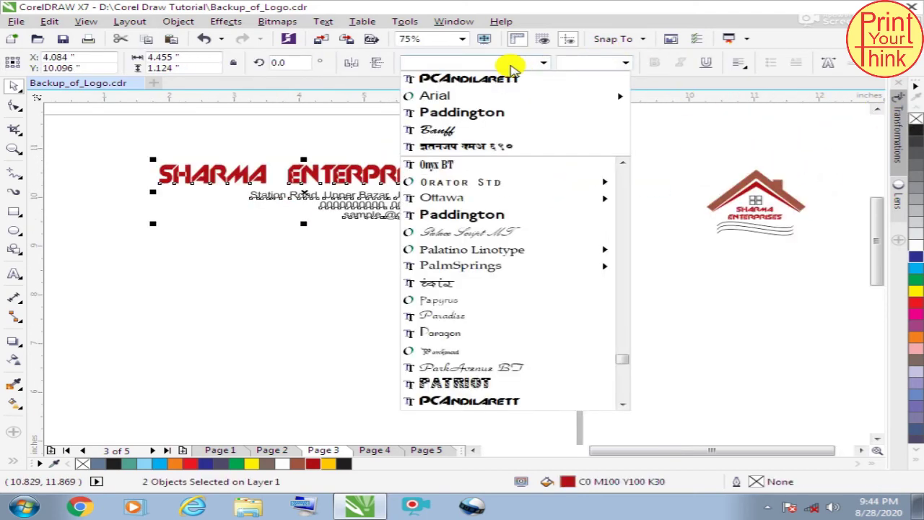
{"action": "left_click", "coordinate": [505, 88]}
{"action": "scroll", "coordinate": [583, 196], "scroll_direction": "down", "scroll_amount": 1}
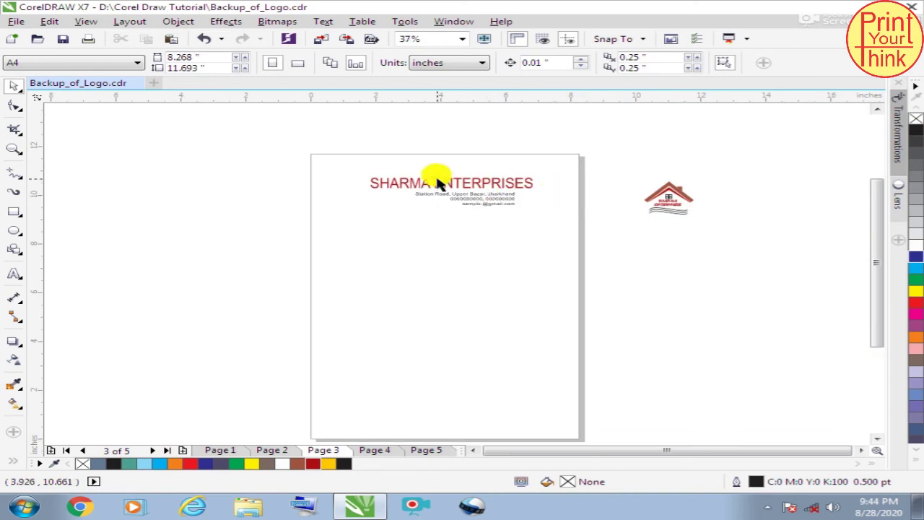
Move the contact lines well below the company name and set the company name in the Paddington font
{"action": "scroll", "coordinate": [437, 175], "scroll_direction": "up", "scroll_amount": 1}
{"action": "left_click_drag", "start_coordinate": [433, 210], "coordinate": [433, 293]}
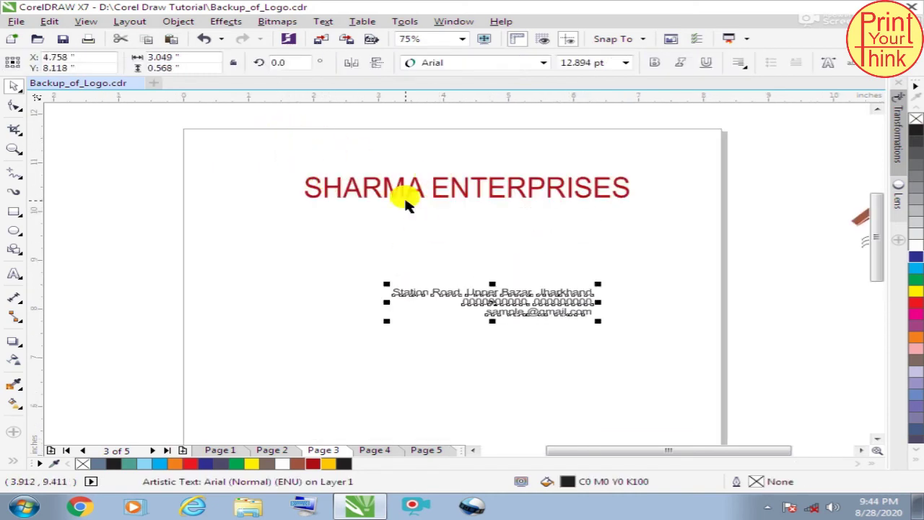
{"action": "left_click_drag", "start_coordinate": [259, 130], "coordinate": [704, 252]}
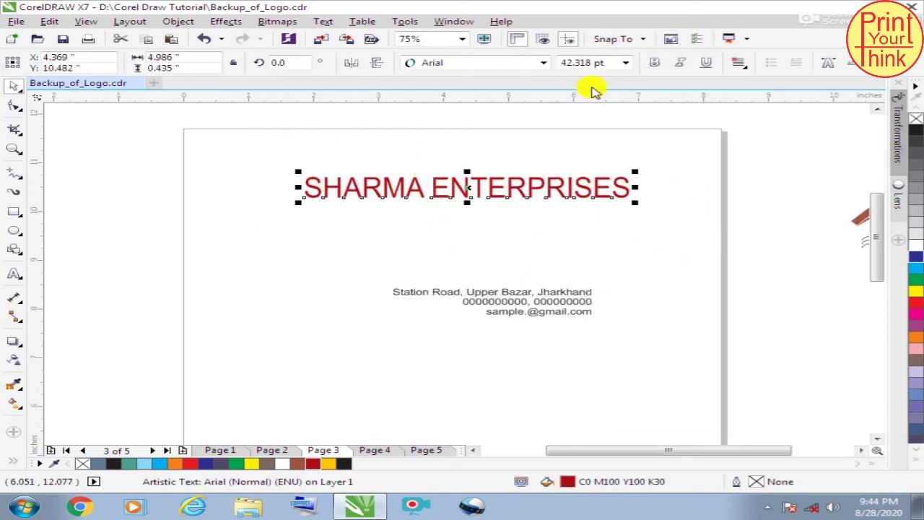
{"action": "left_click", "coordinate": [543, 63]}
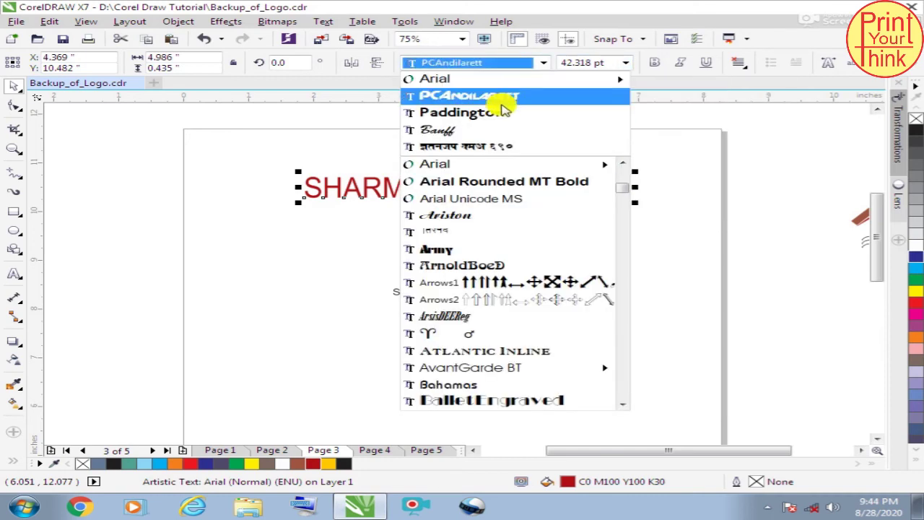
{"action": "left_click", "coordinate": [499, 107]}
{"action": "left_click_drag", "start_coordinate": [474, 182], "coordinate": [474, 172]}
{"action": "left_click", "coordinate": [656, 165]}
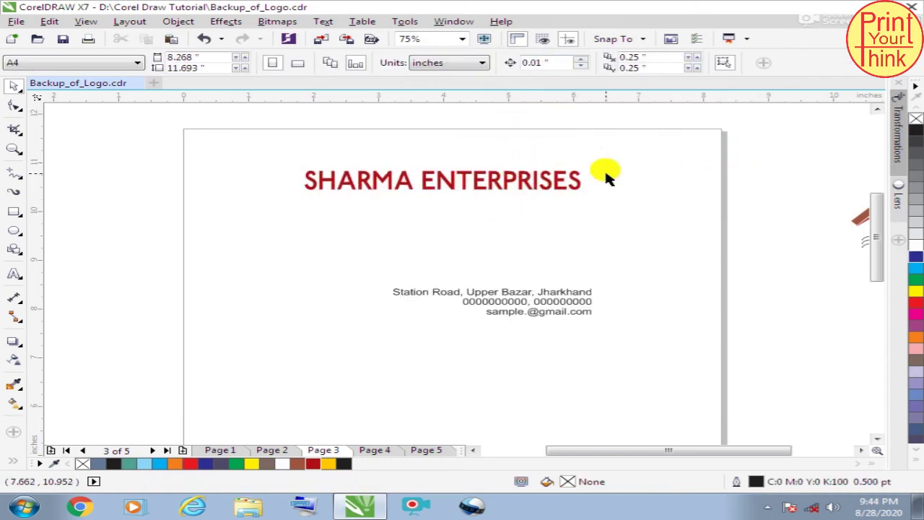
Add a page-sized rectangle on Page 3 and resize it to 7.5 by 11 inches as a border
{"action": "double_click", "coordinate": [15, 211]}
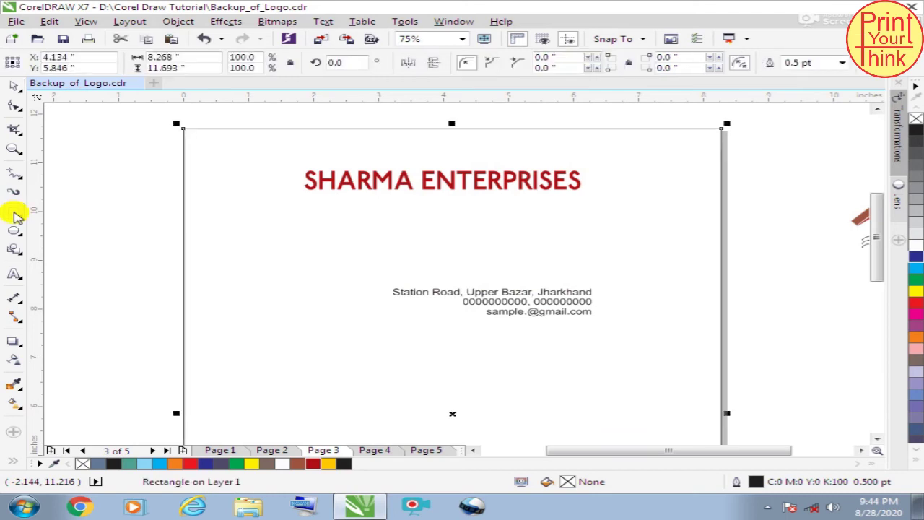
{"action": "left_click", "coordinate": [13, 85]}
{"action": "left_click_drag", "start_coordinate": [217, 191], "coordinate": [220, 223]}
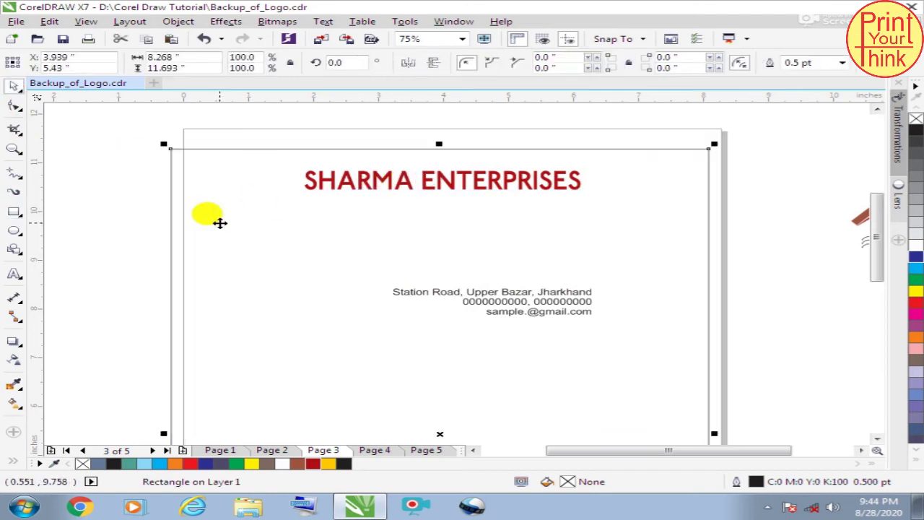
{"action": "key", "text": "ctrl+z"}
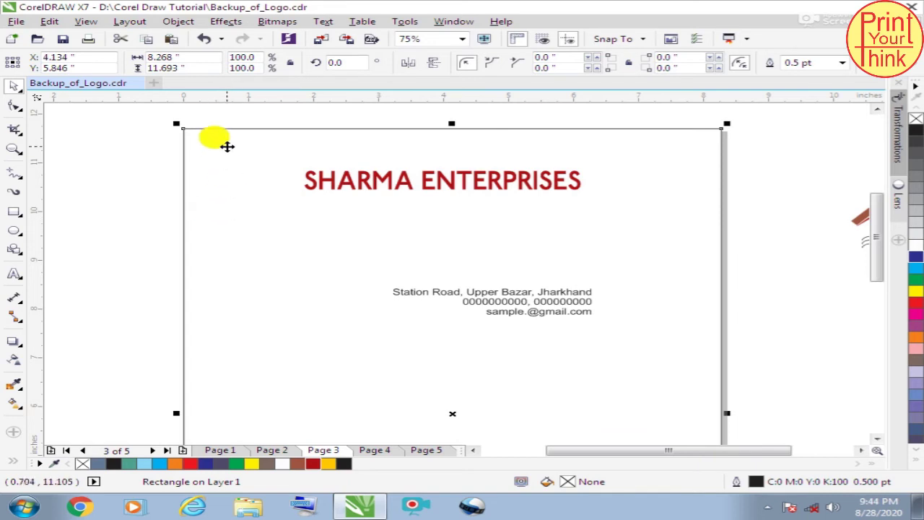
{"action": "left_click", "coordinate": [191, 57]}
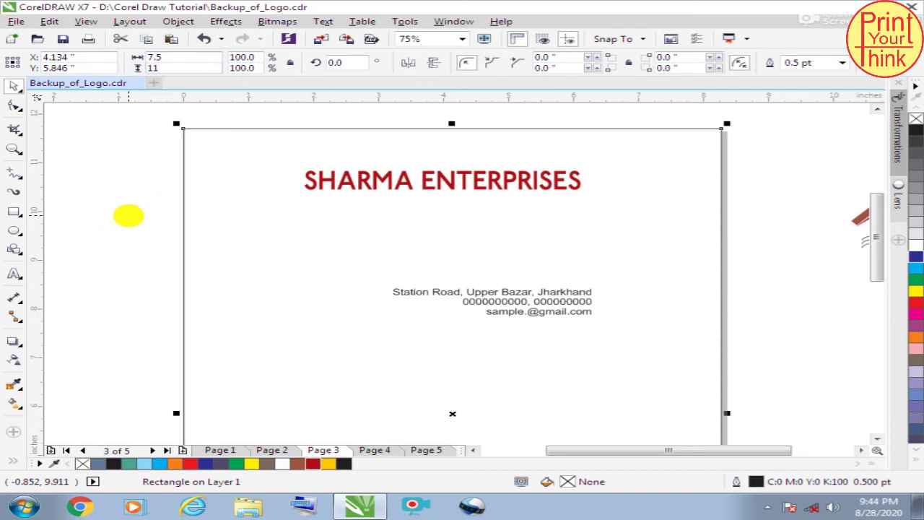
{"action": "key", "text": "Return"}
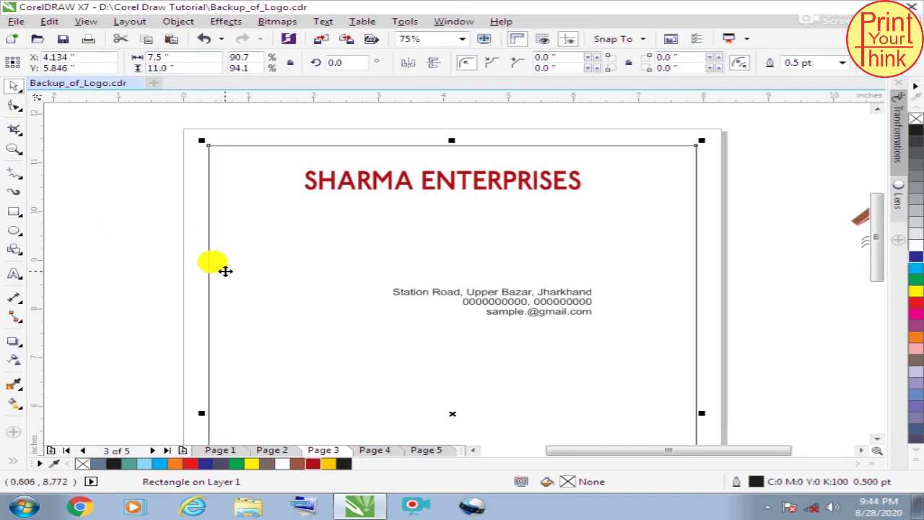
{"action": "left_click", "coordinate": [144, 165]}
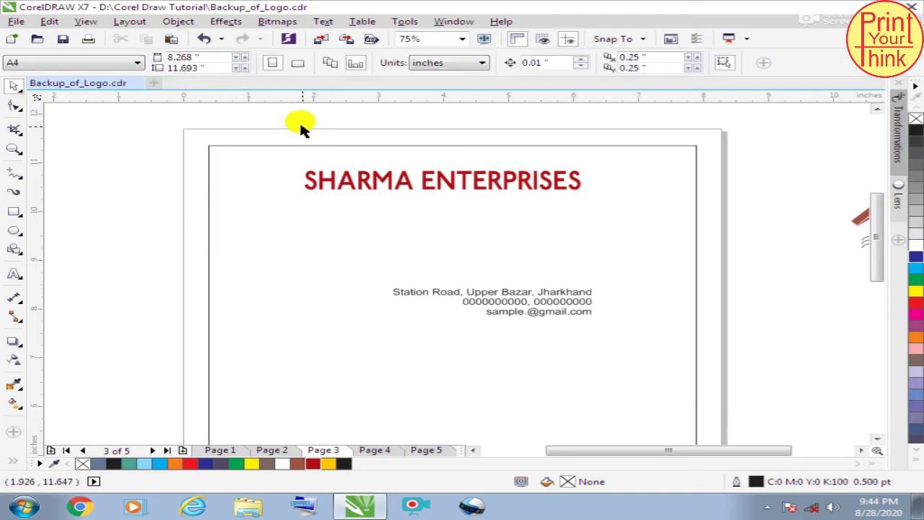
Remove the company name text from the header and put it back as a new, unstretched text object beside the page
{"action": "left_click_drag", "start_coordinate": [278, 140], "coordinate": [594, 210]}
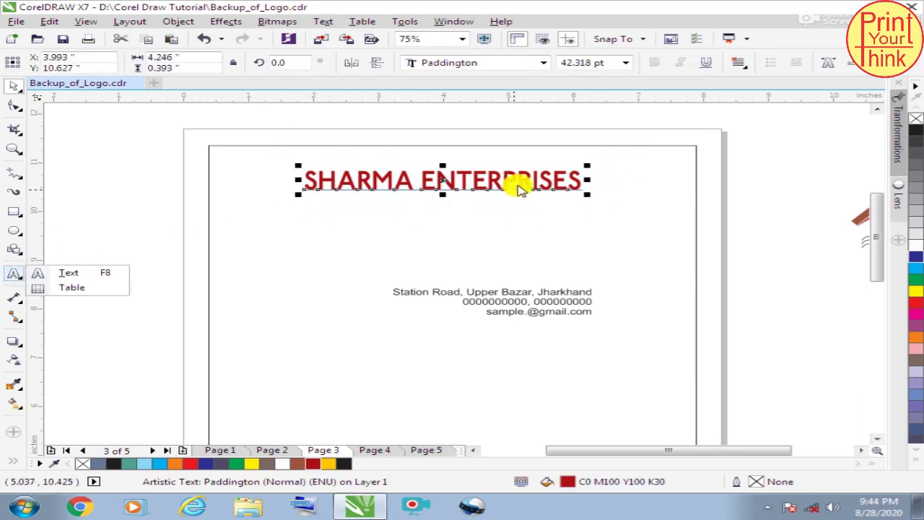
{"action": "left_click", "coordinate": [14, 253]}
{"action": "left_click", "coordinate": [15, 273]}
{"action": "left_click", "coordinate": [69, 272]}
{"action": "left_click", "coordinate": [494, 184]}
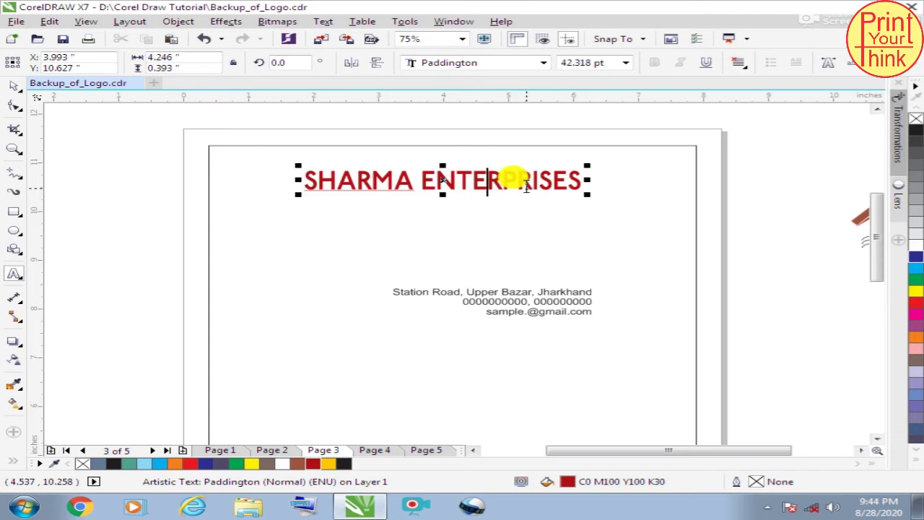
{"action": "key", "text": "ctrl+a"}
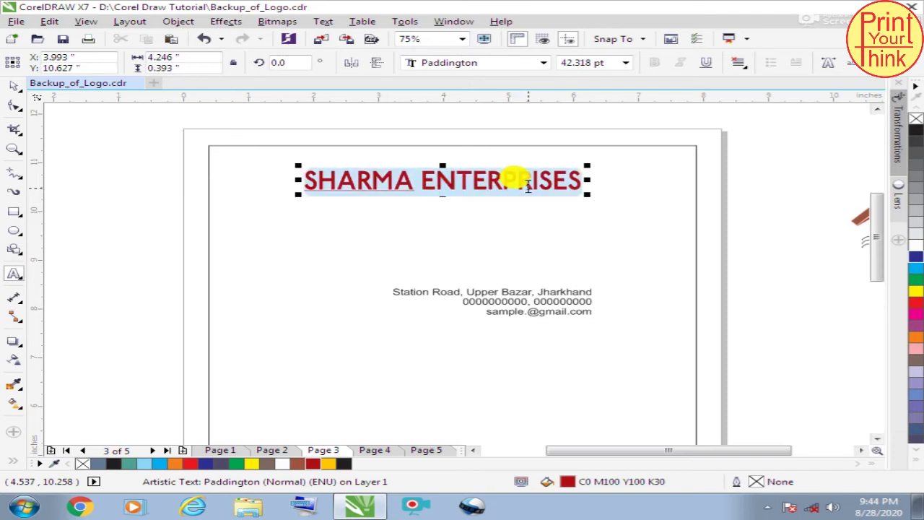
{"action": "key", "text": "Delete"}
{"action": "left_click", "coordinate": [109, 187]}
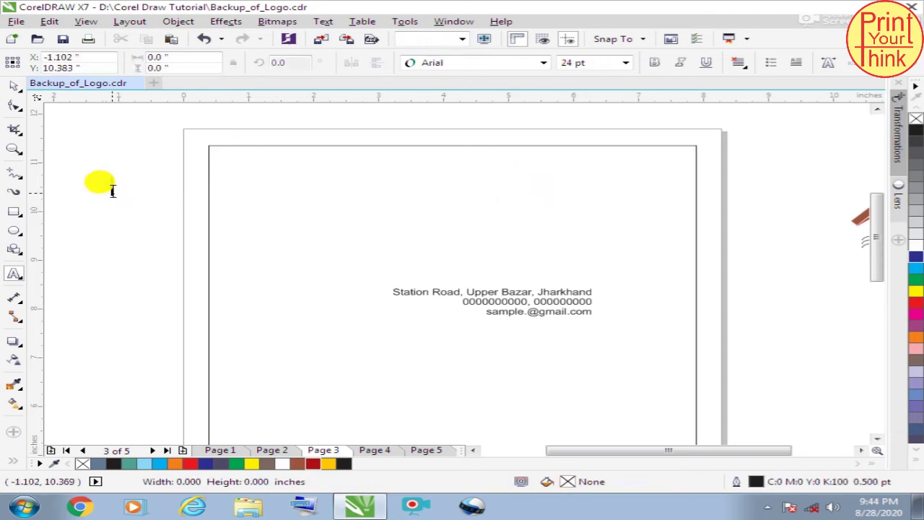
{"action": "key", "text": "ctrl+z"}
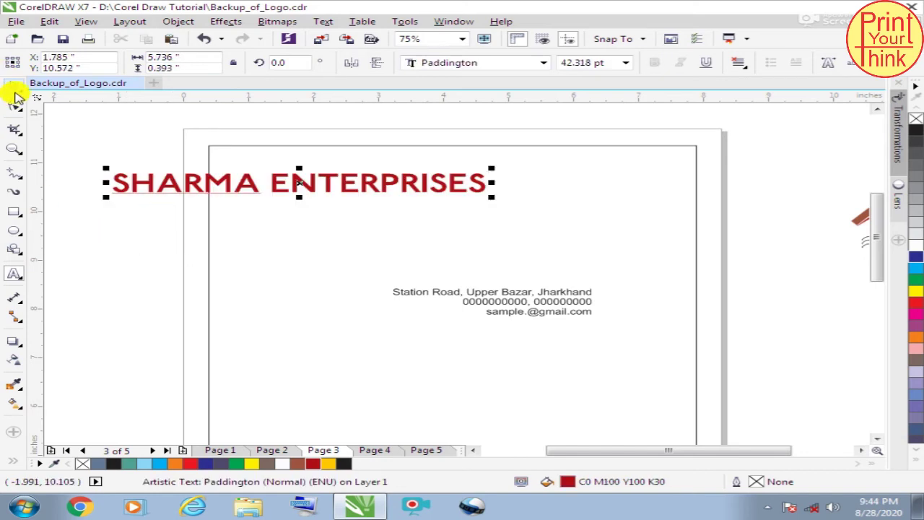
Move the new company name text inside the border, near the middle of its upper area
{"action": "left_click", "coordinate": [15, 92]}
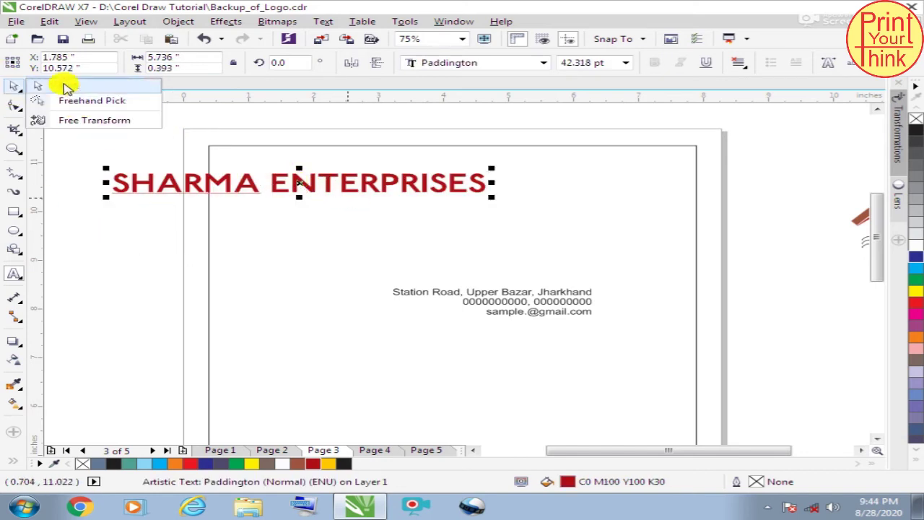
{"action": "left_click", "coordinate": [65, 86]}
{"action": "left_click_drag", "start_coordinate": [278, 175], "coordinate": [451, 187]}
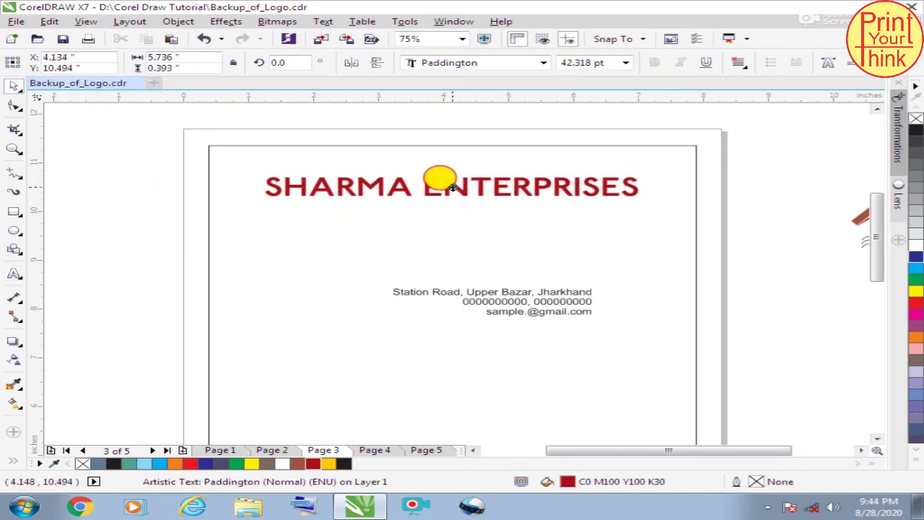
Set the company name in Arial Black at 30 pt
{"action": "left_click", "coordinate": [543, 62]}
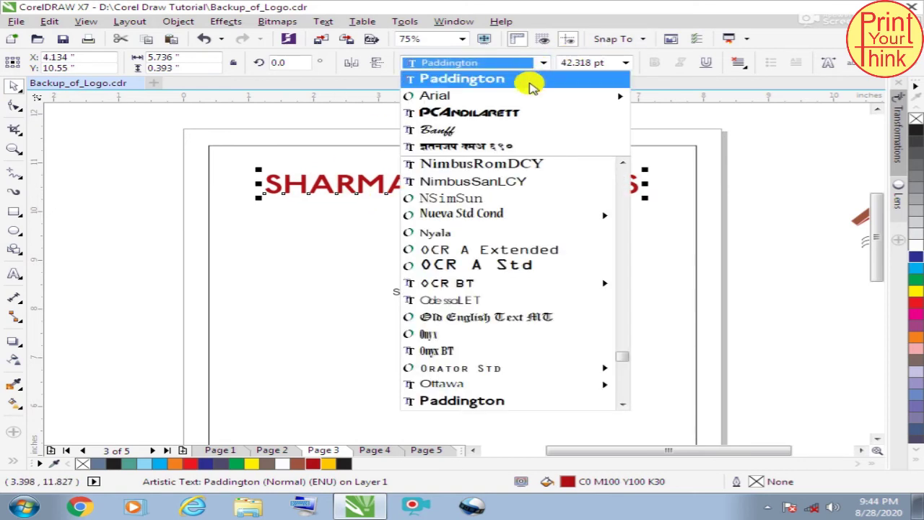
{"action": "mouse_move", "coordinate": [542, 95]}
{"action": "left_click", "coordinate": [653, 197]}
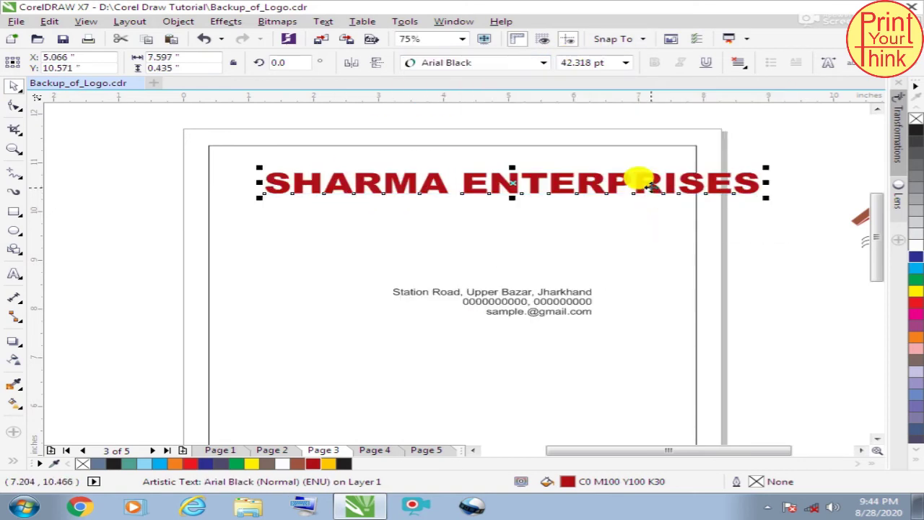
{"action": "left_click", "coordinate": [610, 63]}
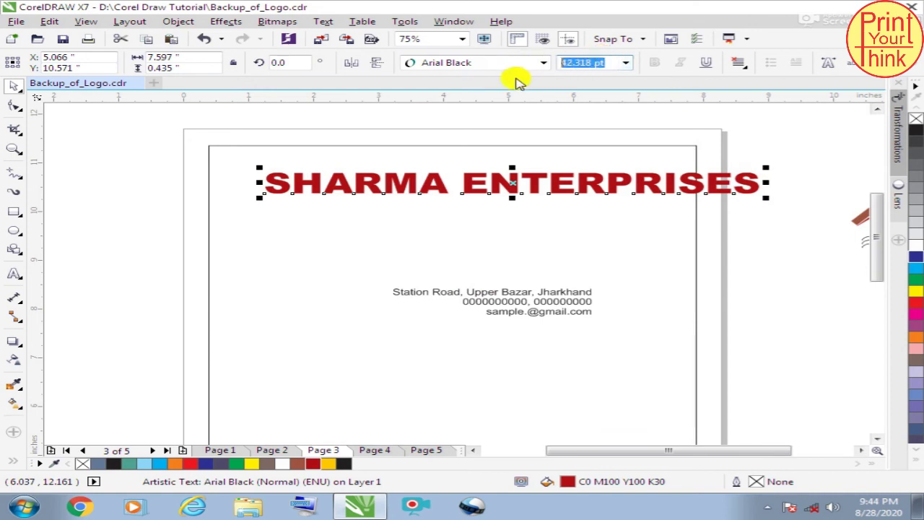
{"action": "type", "text": "30"}
{"action": "key", "text": "Return"}
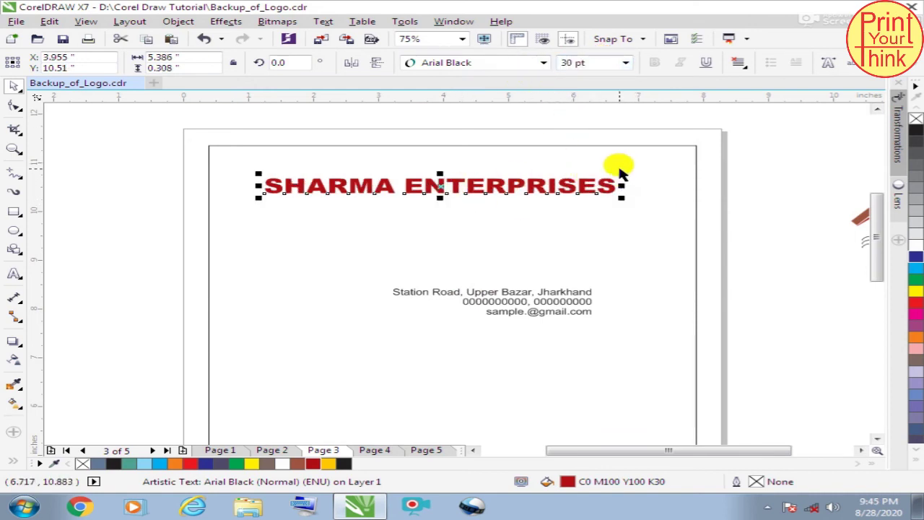
Center the company name horizontally on the border rectangle
{"action": "left_click", "coordinate": [676, 166], "text": "shift"}
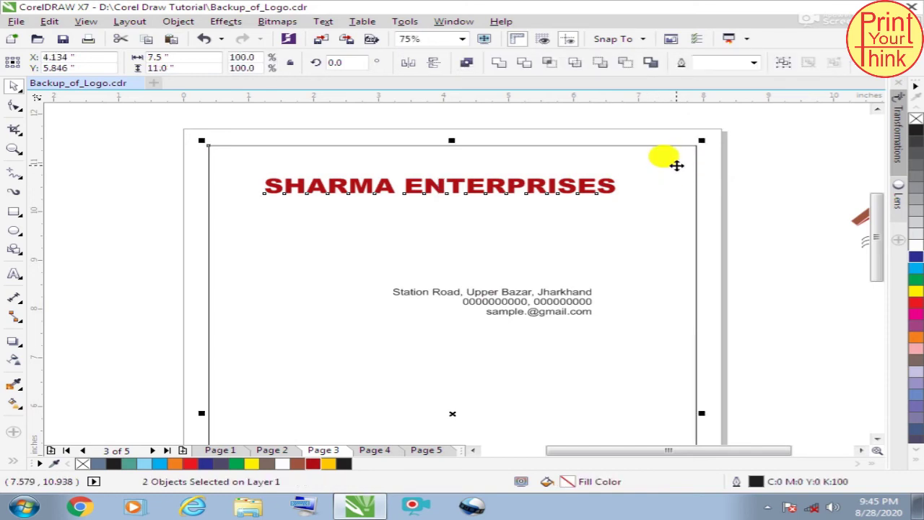
{"action": "key", "text": "c"}
{"action": "left_click", "coordinate": [743, 144]}
{"action": "left_click", "coordinate": [478, 201]}
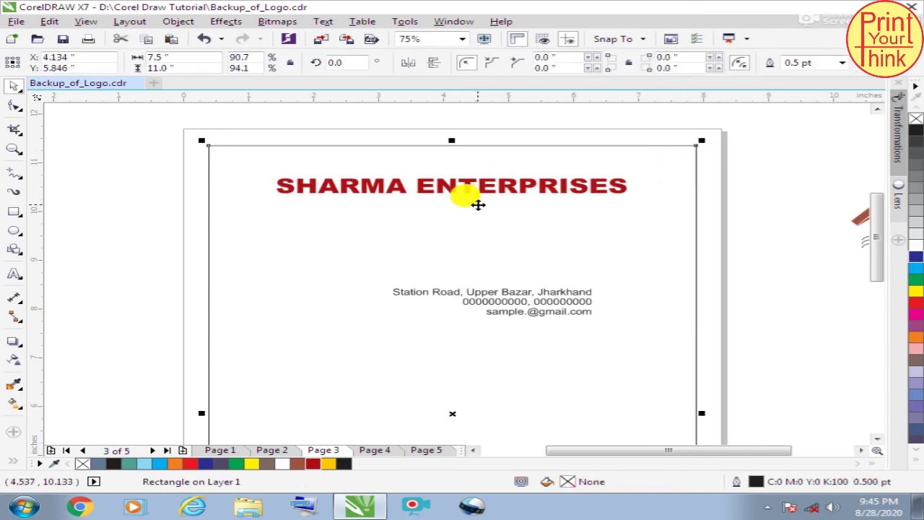
Stretch the company name slightly taller downwards while keeping its width
{"action": "left_click_drag", "start_coordinate": [256, 138], "coordinate": [670, 231]}
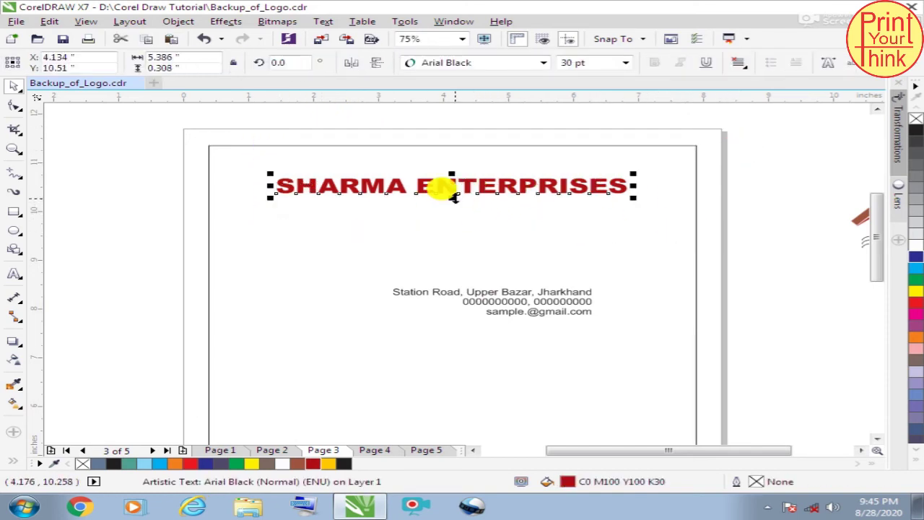
{"action": "left_click_drag", "start_coordinate": [451, 197], "coordinate": [440, 192]}
{"action": "left_click", "coordinate": [762, 150]}
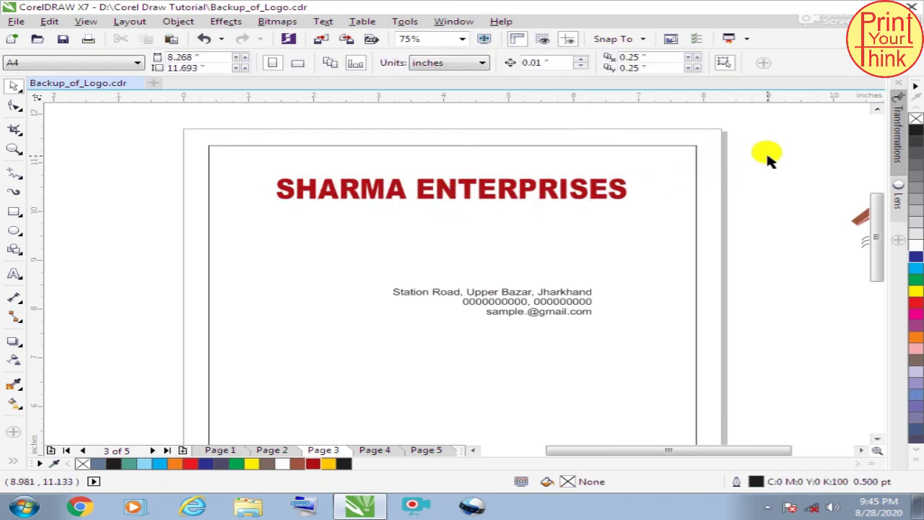
Move the contact lines just below the company name and prefix them with "Address : ", "Phone : " and "Email : "
{"action": "left_click_drag", "start_coordinate": [498, 292], "coordinate": [426, 227]}
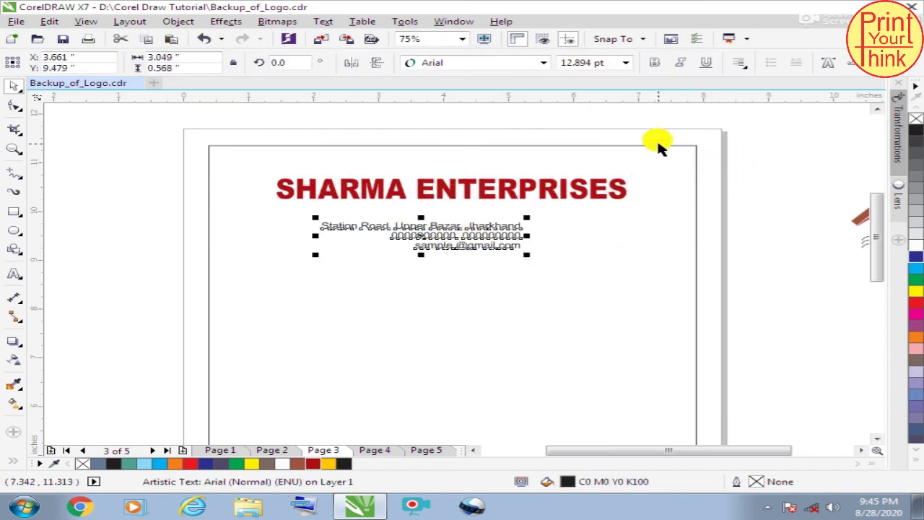
{"action": "left_click_drag", "start_coordinate": [401, 260], "coordinate": [400, 260]}
{"action": "left_click", "coordinate": [14, 273]}
{"action": "scroll", "coordinate": [477, 210], "scroll_direction": "up", "scroll_amount": 2}
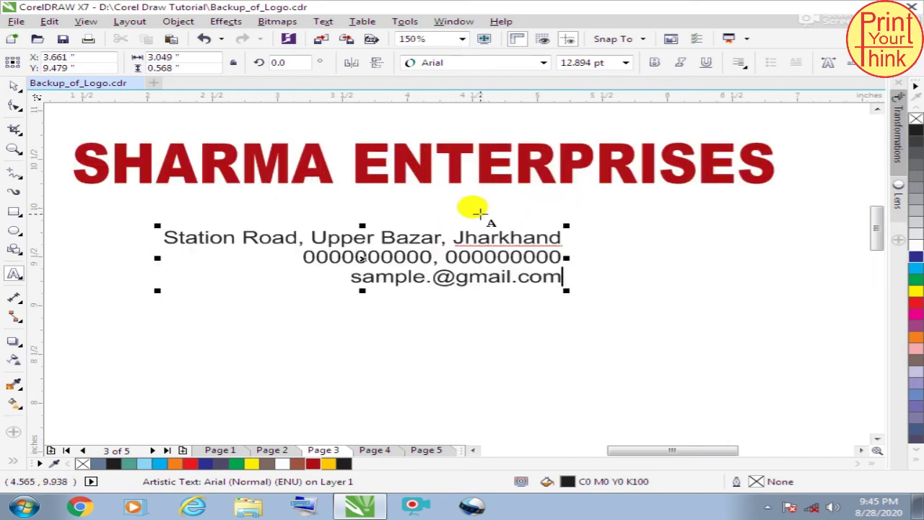
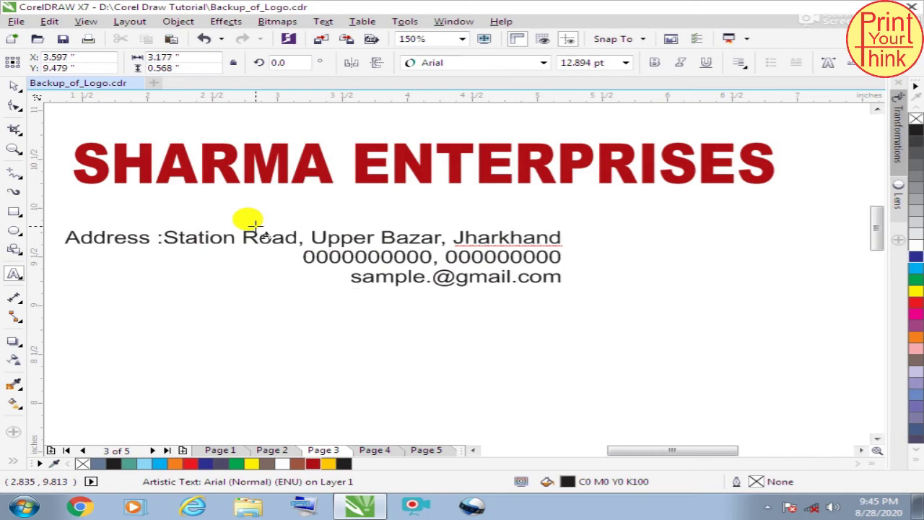
{"action": "left_click", "coordinate": [308, 267]}
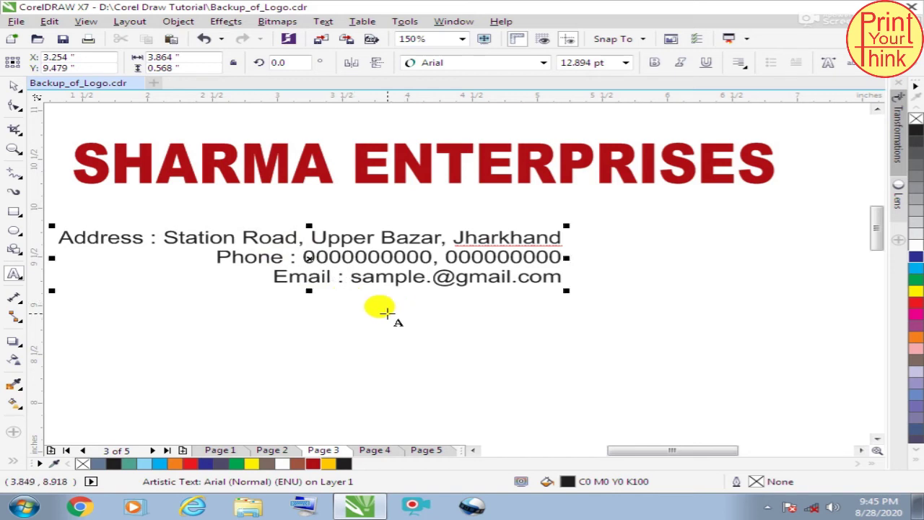
Change the alignment of all three contact lines to Center
{"action": "key", "text": "ctrl+a"}
{"action": "left_click", "coordinate": [738, 63]}
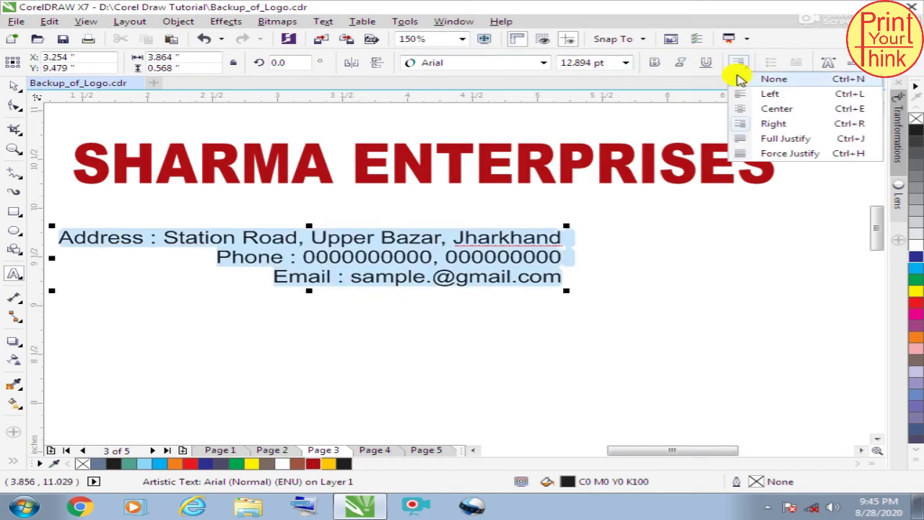
{"action": "left_click", "coordinate": [755, 108]}
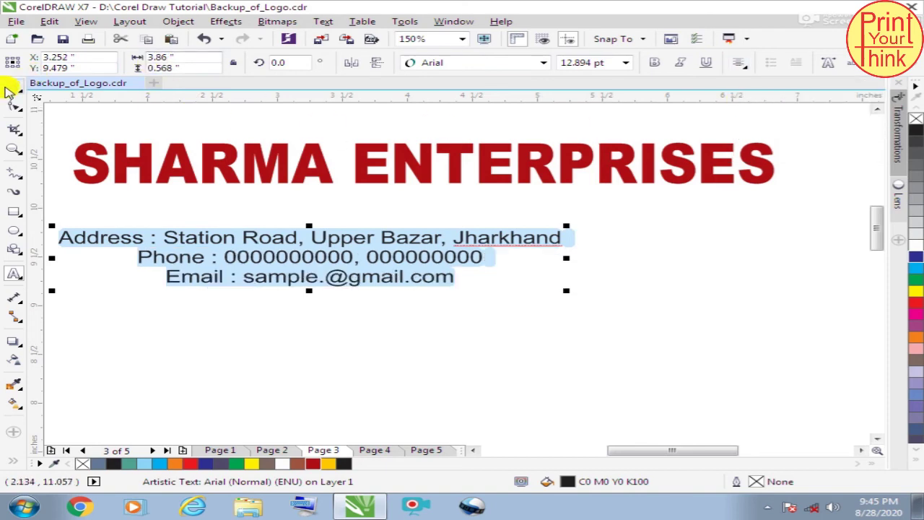
{"action": "left_click", "coordinate": [9, 88]}
Place the contact lines closer beneath the company name and center both texts horizontally on the border rectangle
{"action": "scroll", "coordinate": [361, 258], "scroll_direction": "down", "scroll_amount": 2}
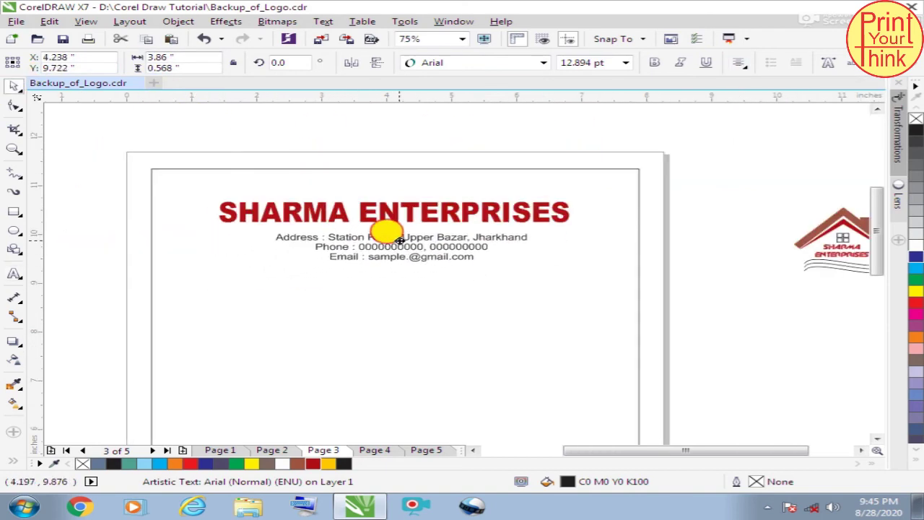
{"action": "left_click_drag", "start_coordinate": [668, 155], "coordinate": [178, 292]}
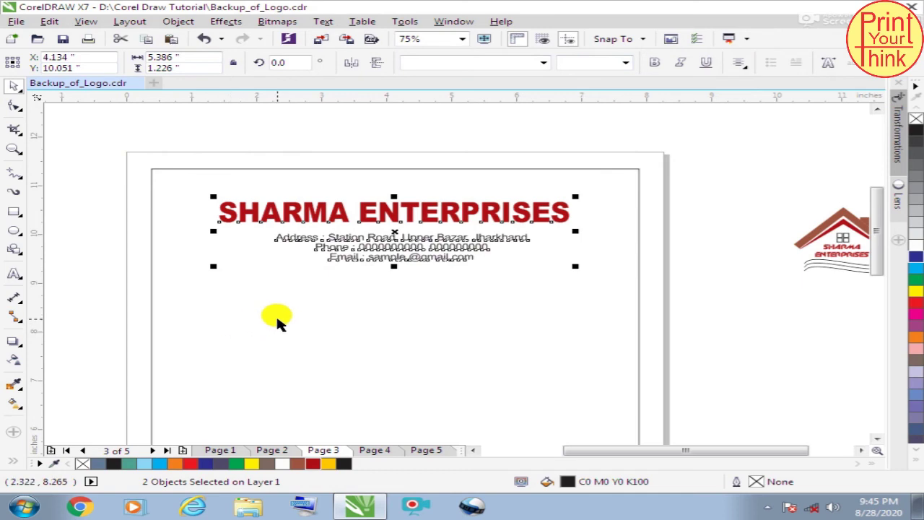
{"action": "left_click", "coordinate": [289, 300], "text": "shift"}
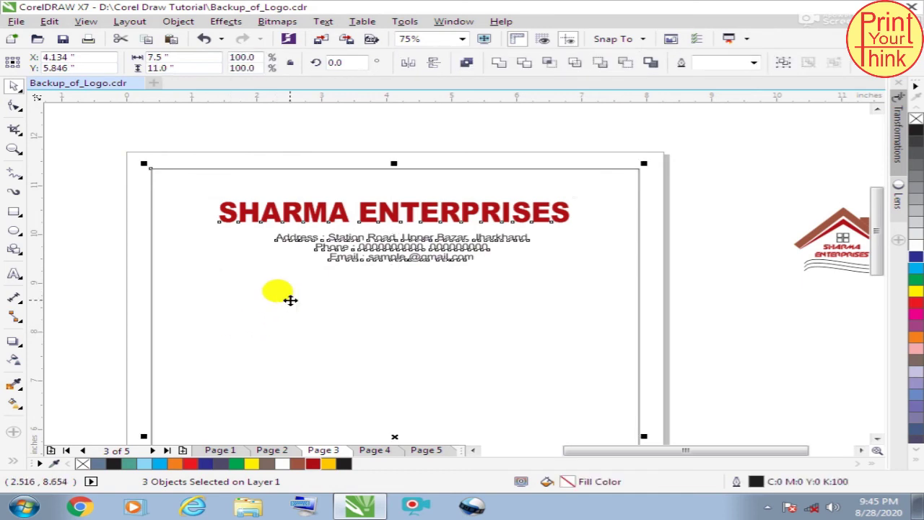
{"action": "left_click", "coordinate": [697, 185]}
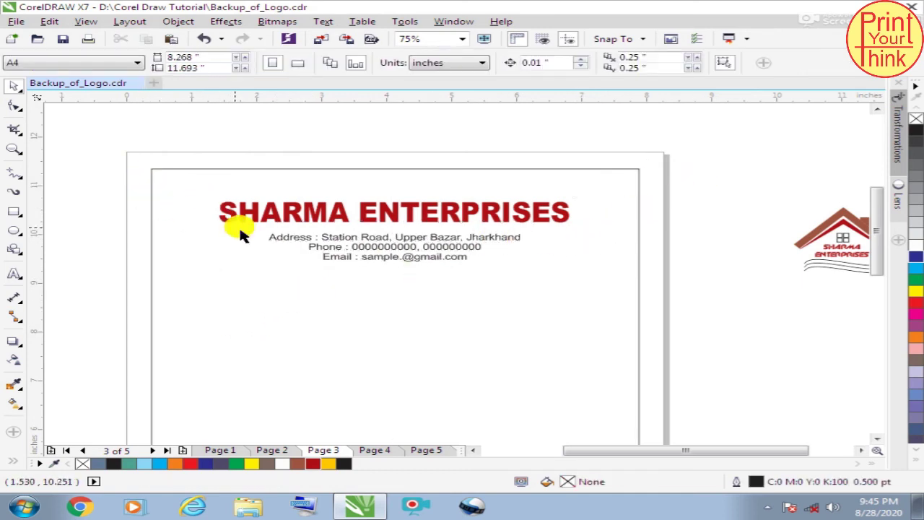
Move the company name and contact lines together straight up, close to the border's top edge
{"action": "left_click_drag", "start_coordinate": [99, 186], "coordinate": [633, 274]}
{"action": "left_click_drag", "start_coordinate": [492, 193], "coordinate": [510, 164]}
{"action": "left_click", "coordinate": [697, 171]}
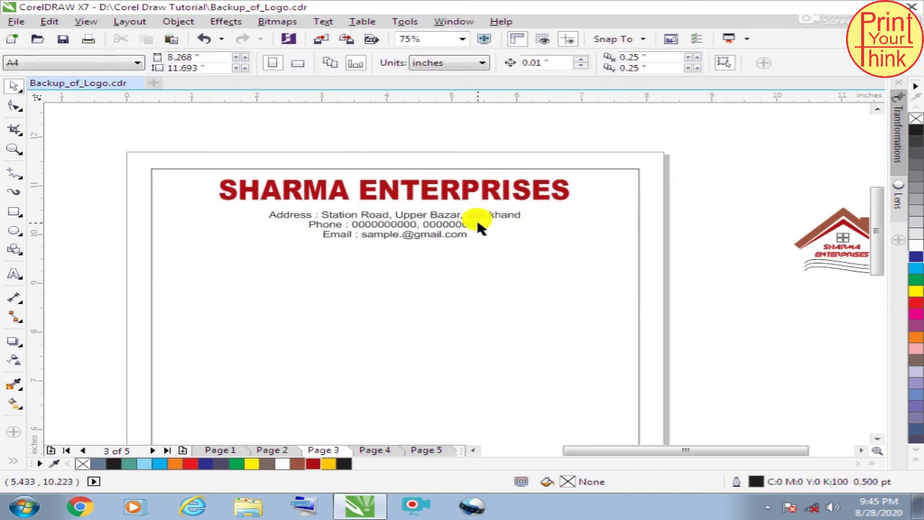
Set the font size of the contact lines to 15 pt
{"action": "left_click", "coordinate": [465, 220]}
{"action": "left_click", "coordinate": [597, 63]}
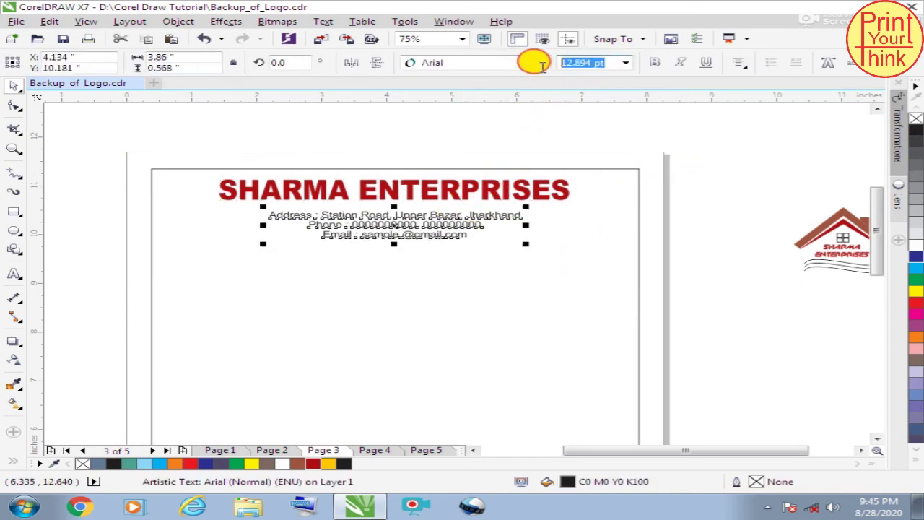
{"action": "key", "text": "Return"}
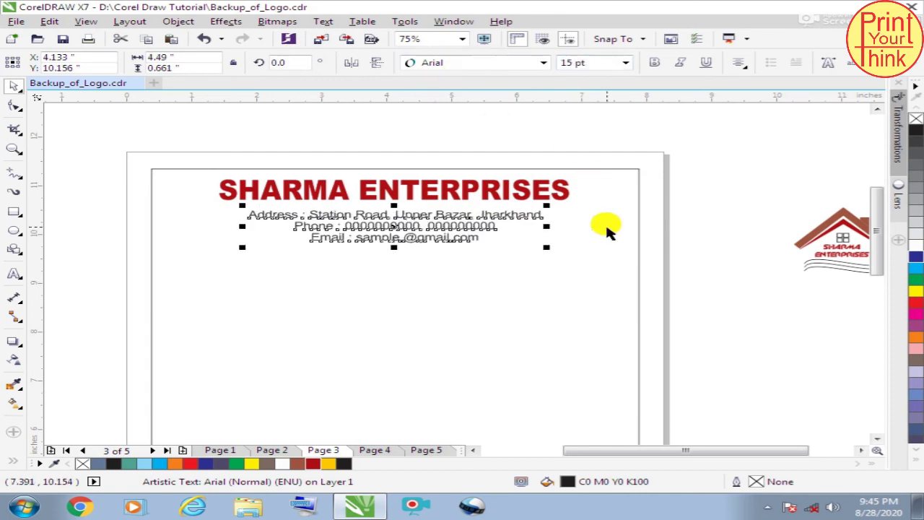
{"action": "left_click", "coordinate": [706, 206]}
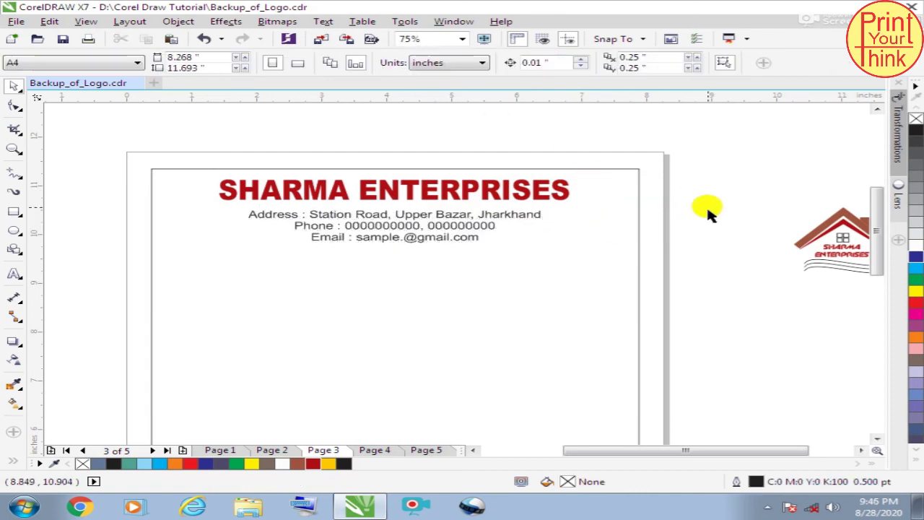
Draw a horizontal line about 8.3 inches long across the page just below the contact lines, with a 2.0 pt outline
{"action": "left_click", "coordinate": [13, 173]}
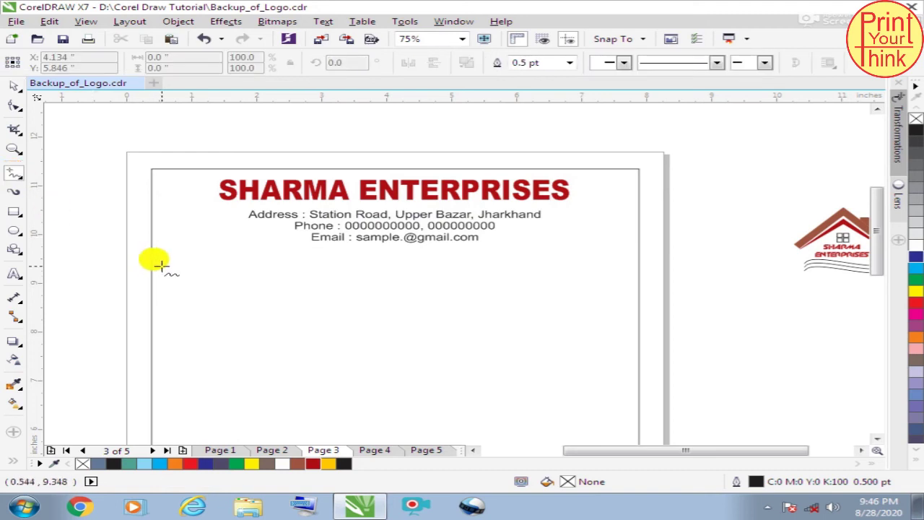
{"action": "left_click", "coordinate": [125, 248]}
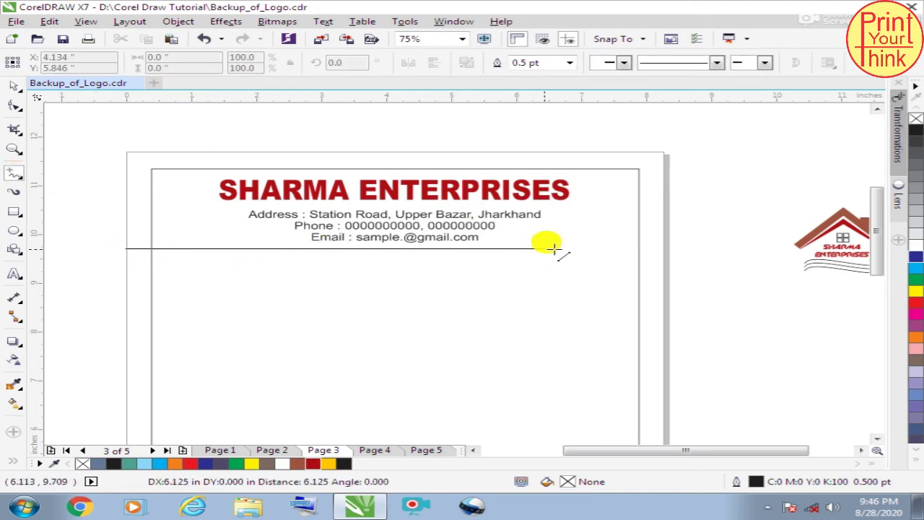
{"action": "left_click", "coordinate": [664, 247]}
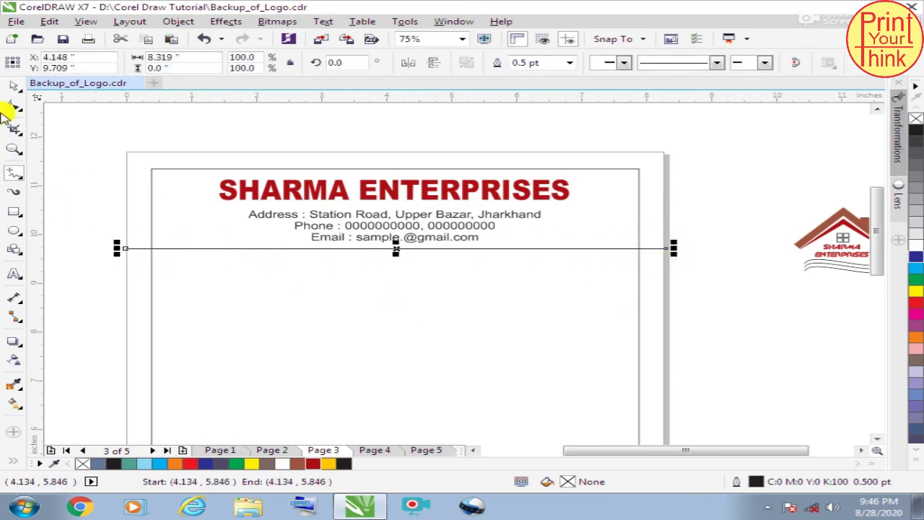
{"action": "left_click", "coordinate": [12, 87]}
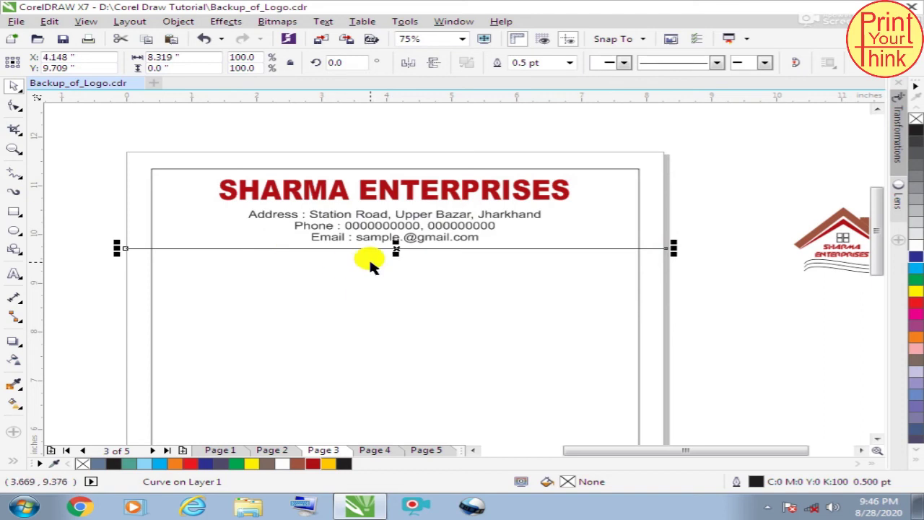
{"action": "left_click", "coordinate": [567, 65]}
{"action": "left_click", "coordinate": [551, 137]}
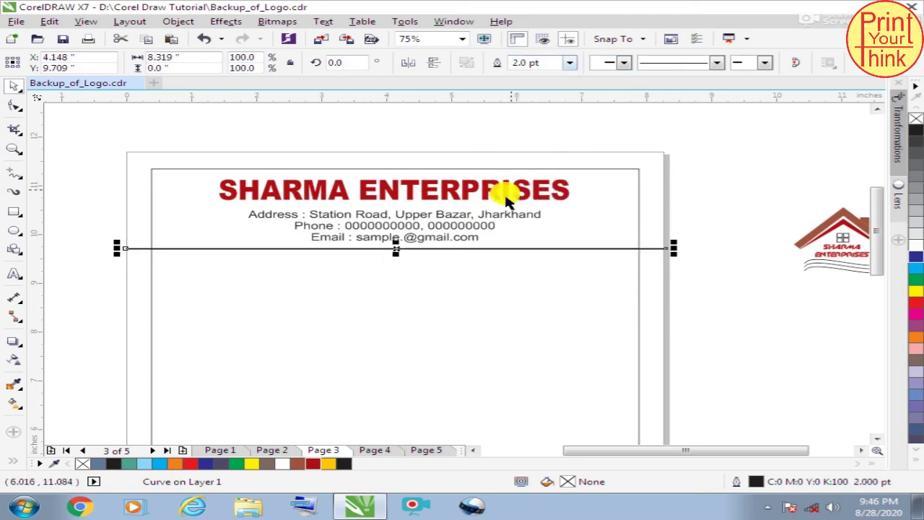
Place a copy of the horizontal line about 0.11 inch below the original
{"action": "scroll", "coordinate": [392, 268], "scroll_direction": "up", "scroll_amount": 2}
{"action": "left_click_drag", "start_coordinate": [402, 228], "coordinate": [402, 239]}
{"action": "right_click", "coordinate": [402, 239]}
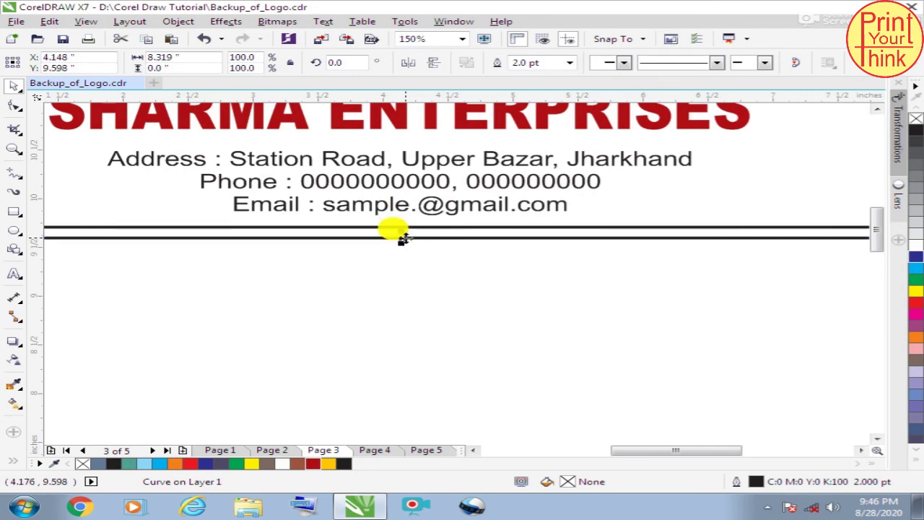
Set the lower divider line's outline to 1.0 pt and move it slightly up, closer to the thicker line
{"action": "left_click", "coordinate": [569, 63]}
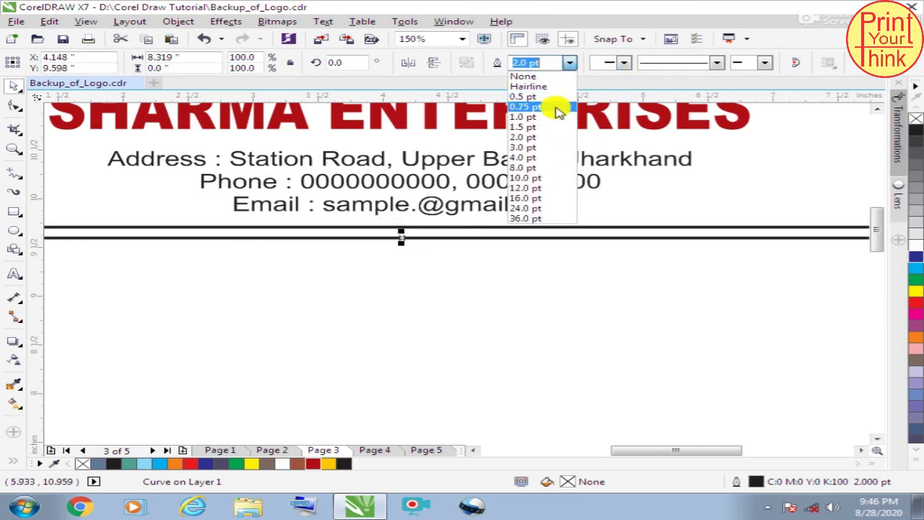
{"action": "left_click", "coordinate": [556, 109]}
{"action": "left_click", "coordinate": [321, 303]}
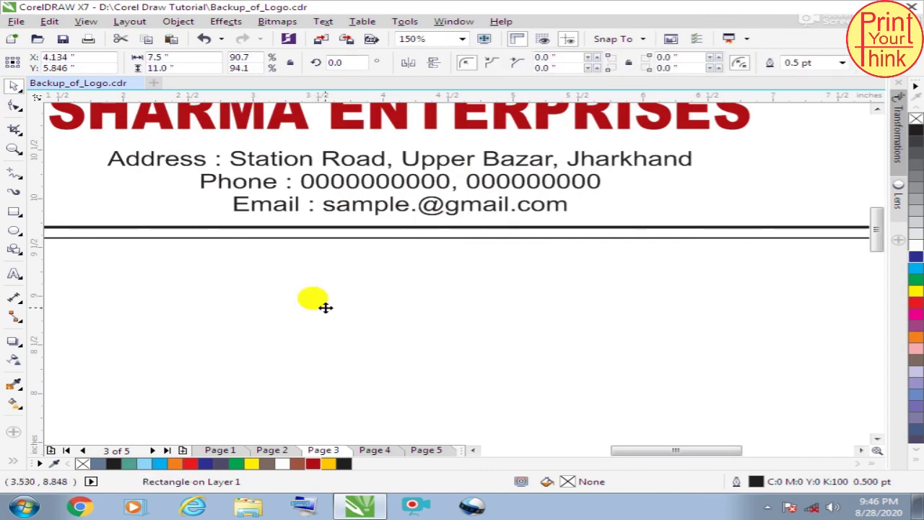
{"action": "scroll", "coordinate": [375, 231], "scroll_direction": "up", "scroll_amount": 1}
{"action": "left_click", "coordinate": [387, 237]}
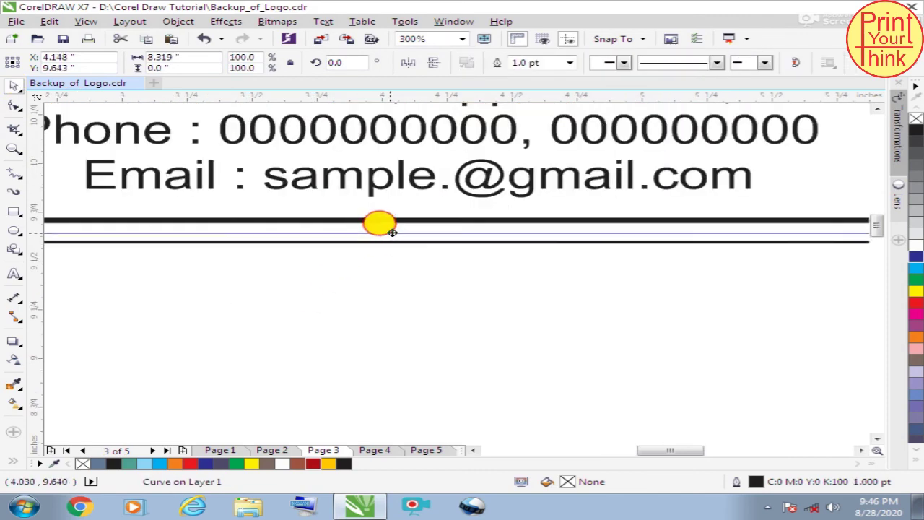
{"action": "scroll", "coordinate": [391, 235], "scroll_direction": "down", "scroll_amount": 2}
{"action": "left_click", "coordinate": [694, 233]}
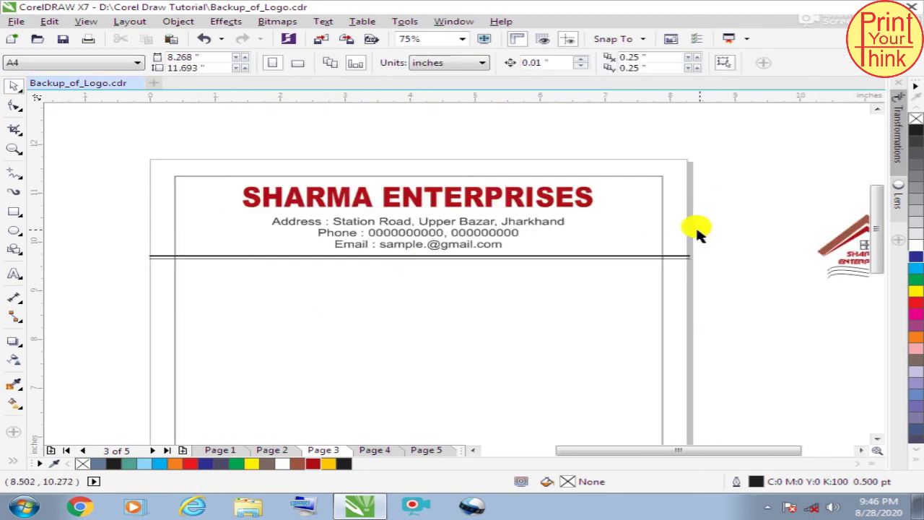
Add a 12 pt Arial text line just below the divider lines reading "Ref." and "Date :", each followed by a dotted blank
{"action": "left_click_drag", "start_coordinate": [392, 233], "coordinate": [388, 220]}
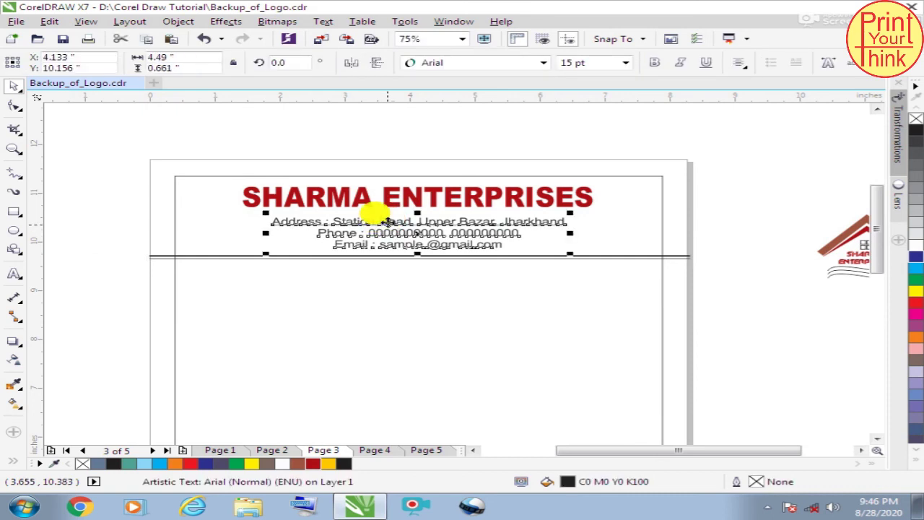
{"action": "left_click", "coordinate": [15, 273]}
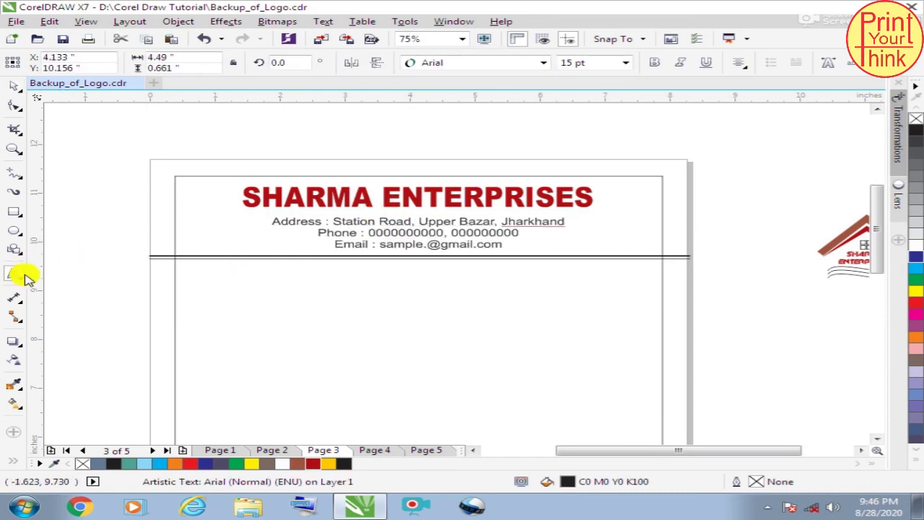
{"action": "left_click", "coordinate": [201, 266]}
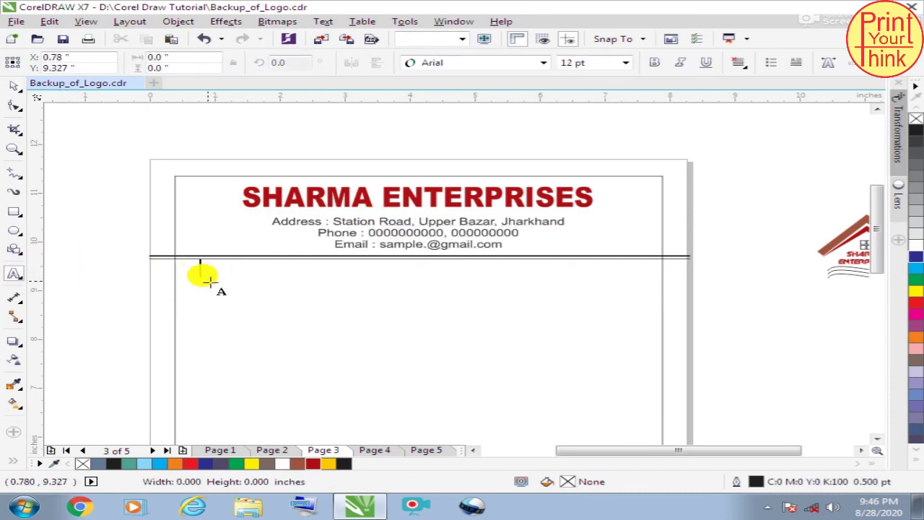
{"action": "left_click", "coordinate": [596, 62]}
{"action": "type", "text": "12"}
{"action": "key", "text": "Return"}
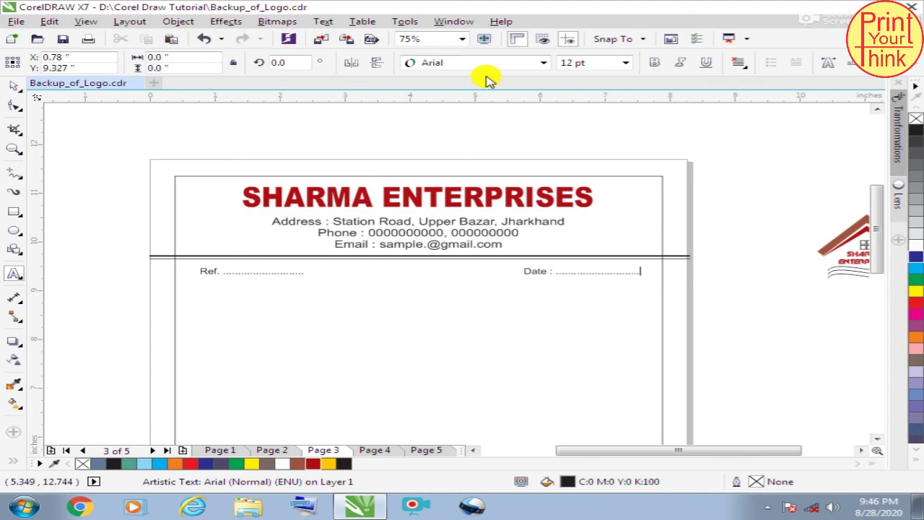
{"action": "left_click", "coordinate": [13, 86]}
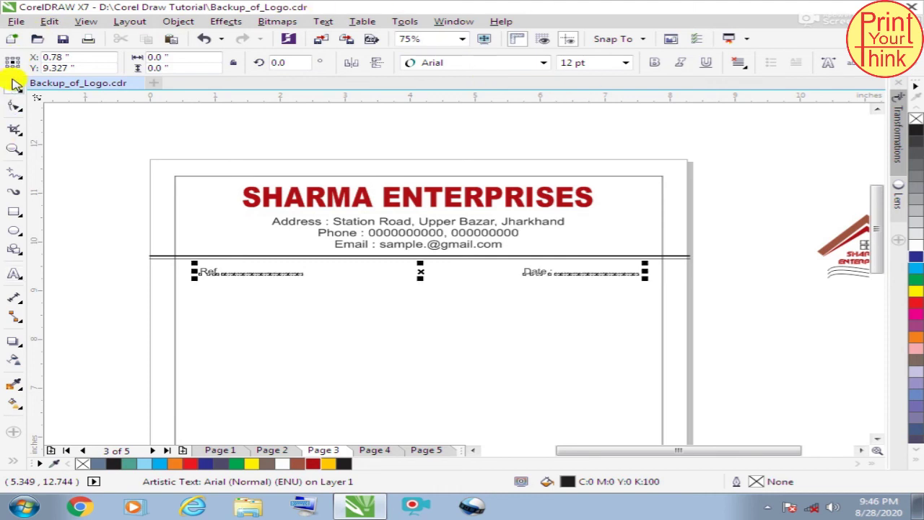
Center the Ref. and Date line horizontally within the page border and shift it slightly down, away from the divider lines
{"action": "left_click", "coordinate": [466, 339], "text": "shift"}
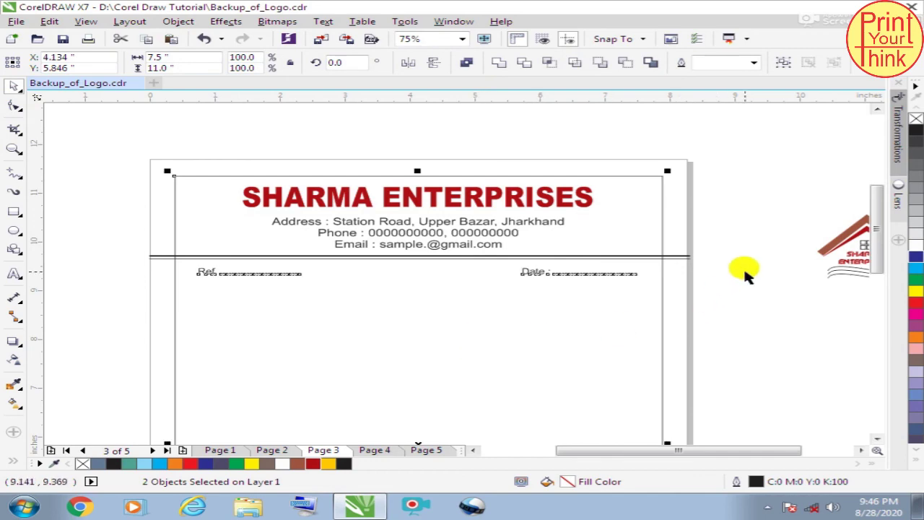
{"action": "left_click", "coordinate": [429, 274]}
{"action": "scroll", "coordinate": [412, 281], "scroll_direction": "up", "scroll_amount": 1}
{"action": "left_click", "coordinate": [260, 276]}
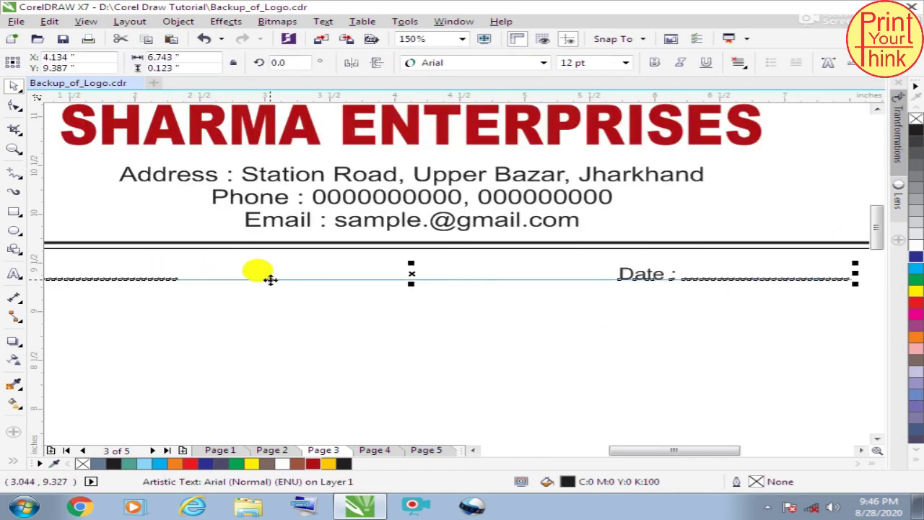
{"action": "scroll", "coordinate": [189, 293], "scroll_direction": "down", "scroll_amount": 1}
{"action": "scroll", "coordinate": [154, 268], "scroll_direction": "up", "scroll_amount": 2}
{"action": "left_click_drag", "start_coordinate": [144, 245], "coordinate": [136, 249]}
{"action": "scroll", "coordinate": [285, 281], "scroll_direction": "down", "scroll_amount": 1}
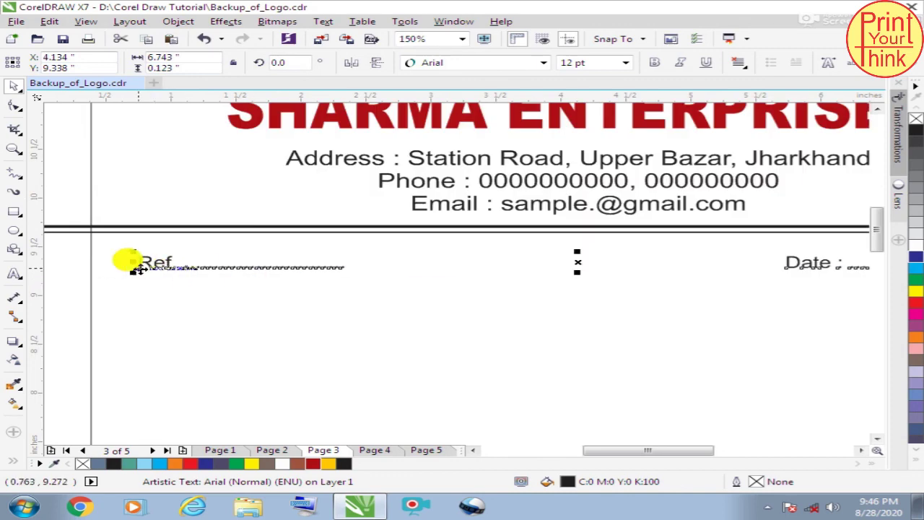
{"action": "scroll", "coordinate": [125, 267], "scroll_direction": "down", "scroll_amount": 1}
{"action": "left_click", "coordinate": [134, 230]}
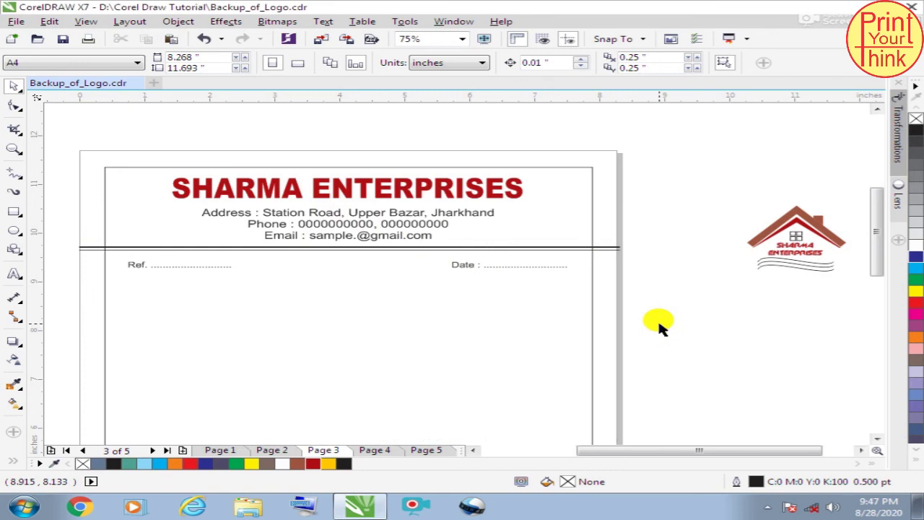
Move the house logo from beside the page to the header's left end and shift the company name and contact lines about 0.64 inch right
{"action": "scroll", "coordinate": [686, 184], "scroll_direction": "down", "scroll_amount": 3}
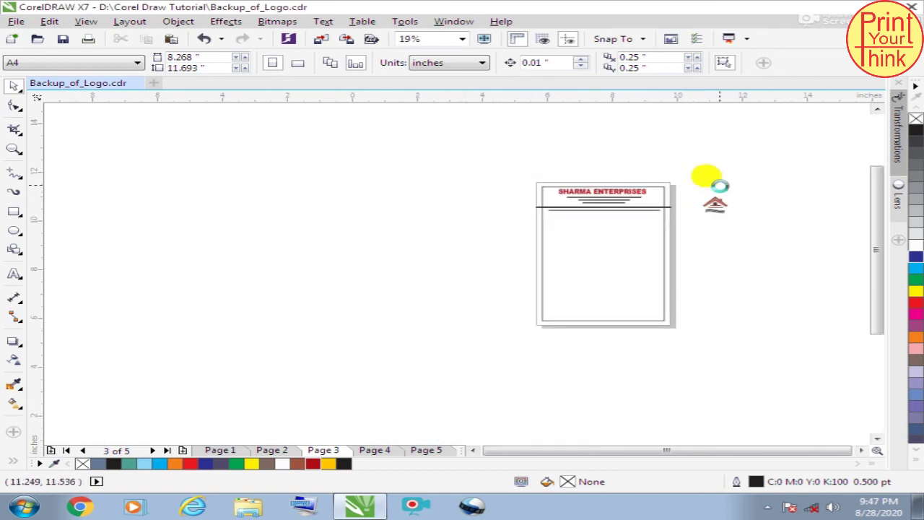
{"action": "scroll", "coordinate": [718, 187], "scroll_direction": "up", "scroll_amount": 2}
{"action": "left_click_drag", "start_coordinate": [775, 180], "coordinate": [662, 248]}
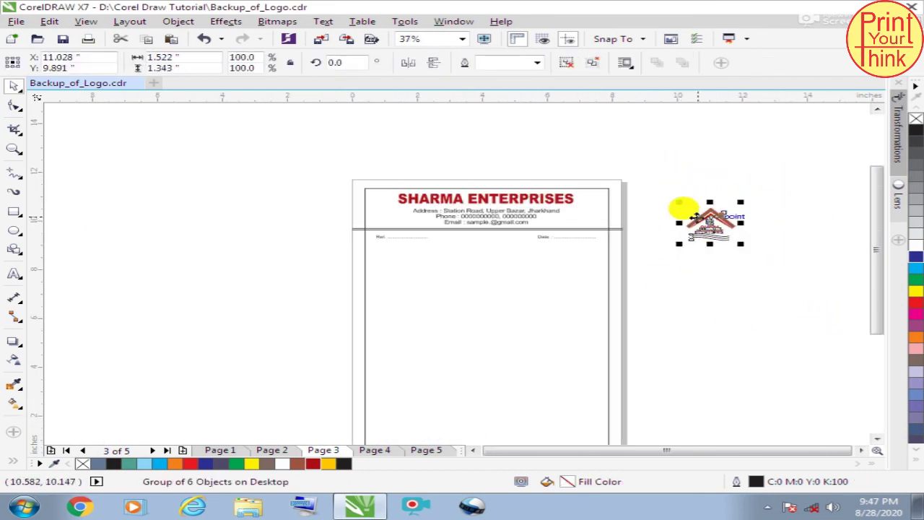
{"action": "left_click_drag", "start_coordinate": [693, 215], "coordinate": [364, 187]}
{"action": "scroll", "coordinate": [422, 193], "scroll_direction": "up", "scroll_amount": 2}
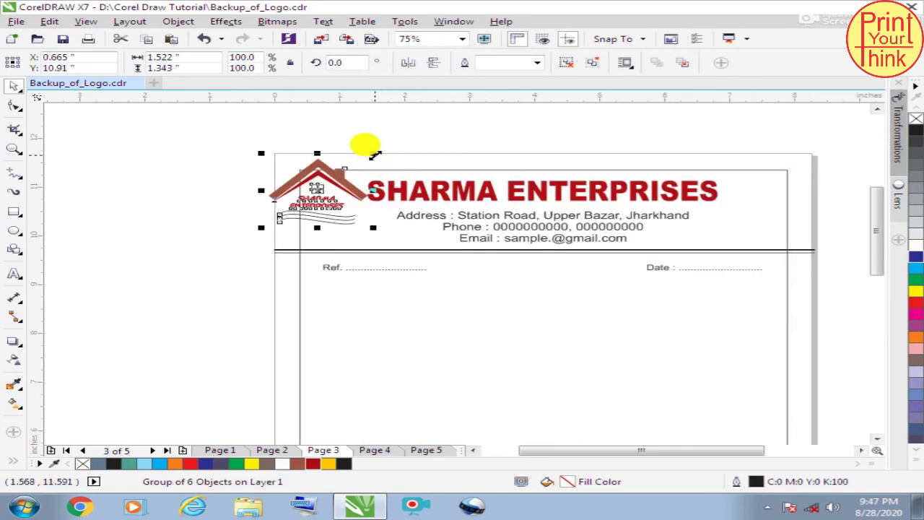
{"action": "left_click_drag", "start_coordinate": [363, 142], "coordinate": [726, 245]}
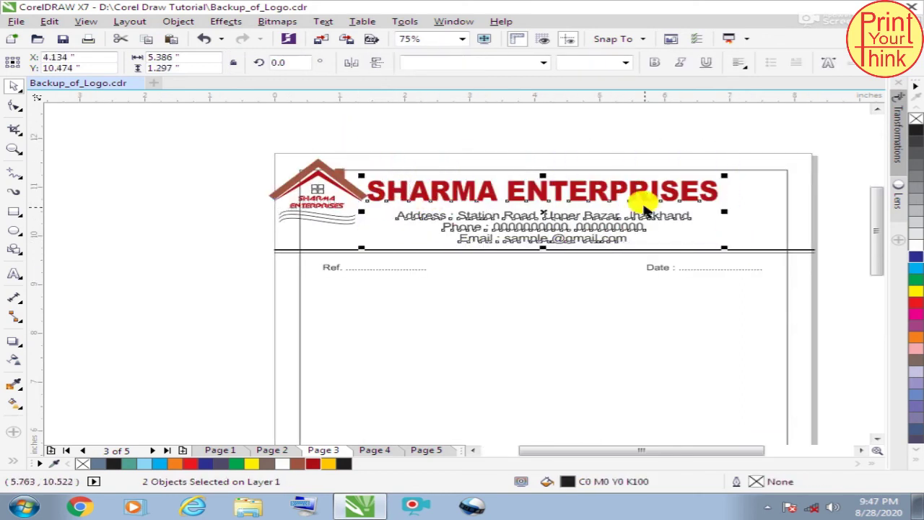
{"action": "left_click_drag", "start_coordinate": [632, 190], "coordinate": [670, 191]}
Scale the house logo down to about 1.25 inches wide and place it inside the border's top-left corner
{"action": "left_click_drag", "start_coordinate": [217, 133], "coordinate": [372, 235]}
{"action": "left_click_drag", "start_coordinate": [372, 153], "coordinate": [361, 161]}
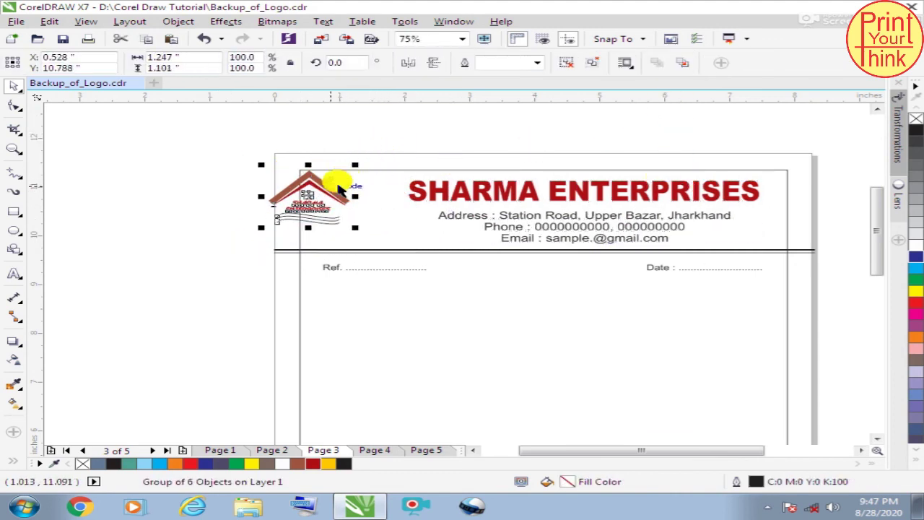
{"action": "mouse_move", "coordinate": [346, 191]}
{"action": "left_mouse_down"}
{"action": "mouse_move", "coordinate": [339, 200]}
{"action": "mouse_move", "coordinate": [361, 191]}
{"action": "left_mouse_up"}
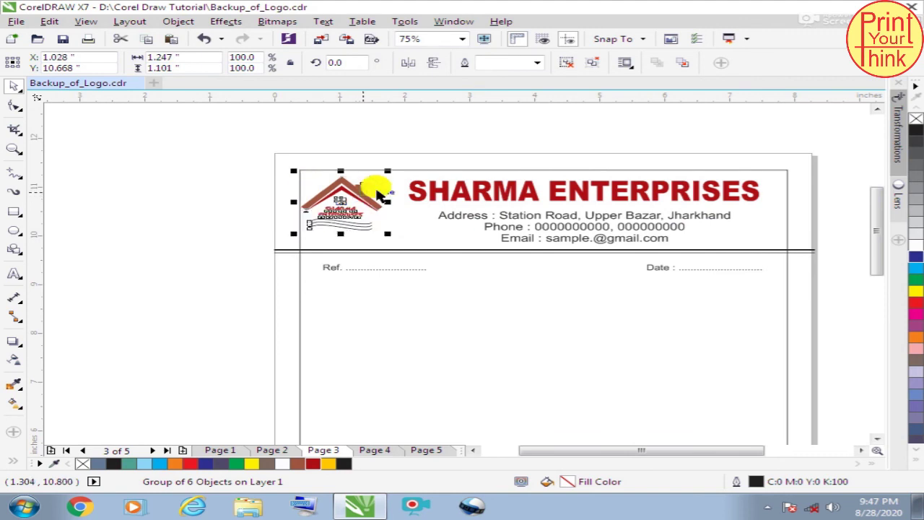
{"action": "left_click", "coordinate": [354, 150]}
{"action": "scroll", "coordinate": [288, 159], "scroll_direction": "down", "scroll_amount": 1}
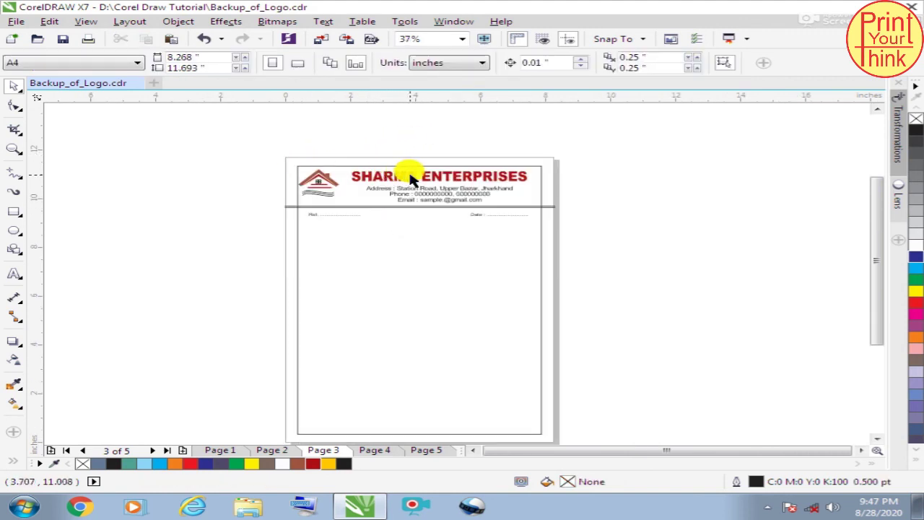
Shift the house logo slightly right so it sits between the border's left edge and the company name
{"action": "scroll", "coordinate": [412, 176], "scroll_direction": "up", "scroll_amount": 1}
{"action": "left_click_drag", "start_coordinate": [137, 145], "coordinate": [267, 222]}
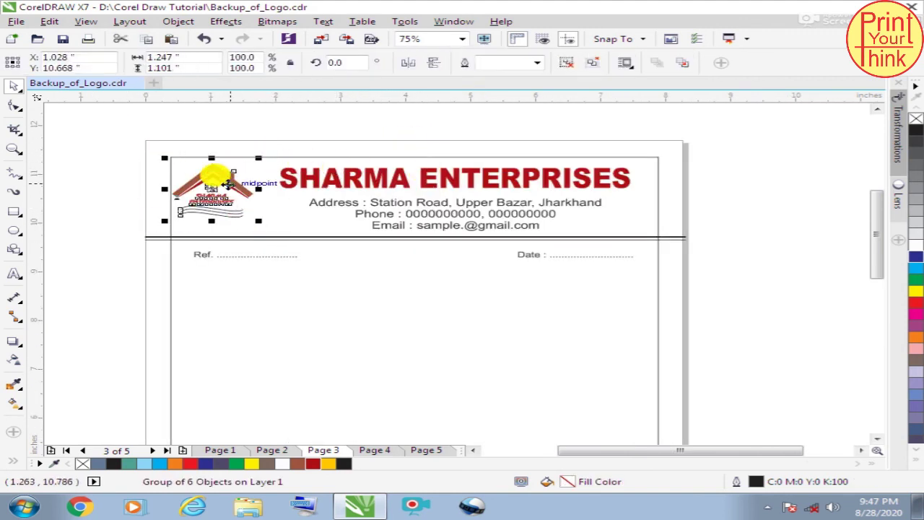
{"action": "mouse_move", "coordinate": [227, 174]}
{"action": "left_mouse_down"}
{"action": "mouse_move", "coordinate": [216, 169]}
{"action": "mouse_move", "coordinate": [227, 175]}
{"action": "left_mouse_up"}
{"action": "left_click", "coordinate": [304, 128]}
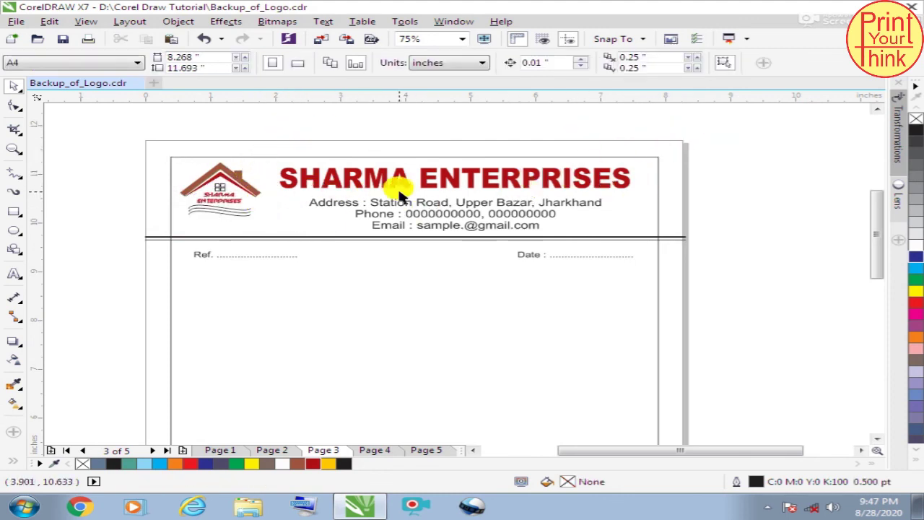
Review the header layout and the overall appearance of the Page 3 letterhead
{"action": "left_click", "coordinate": [442, 212]}
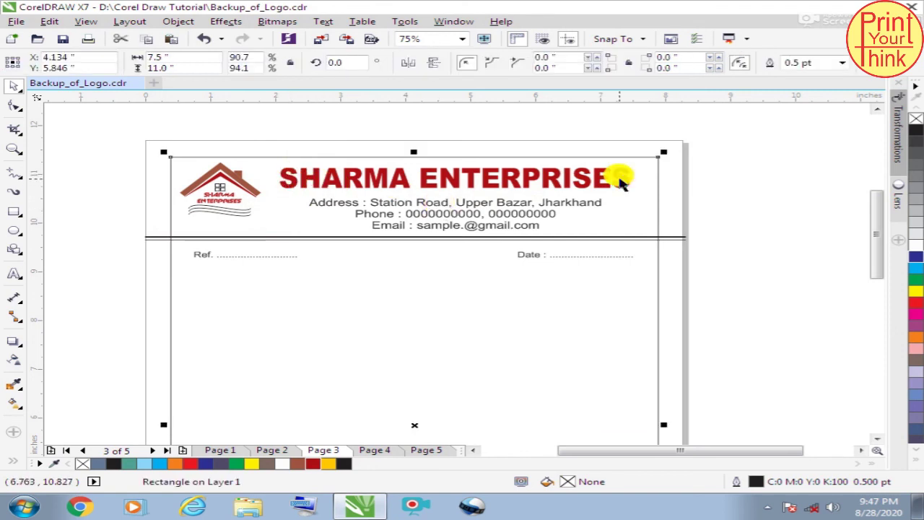
{"action": "left_click_drag", "start_coordinate": [718, 183], "coordinate": [303, 246]}
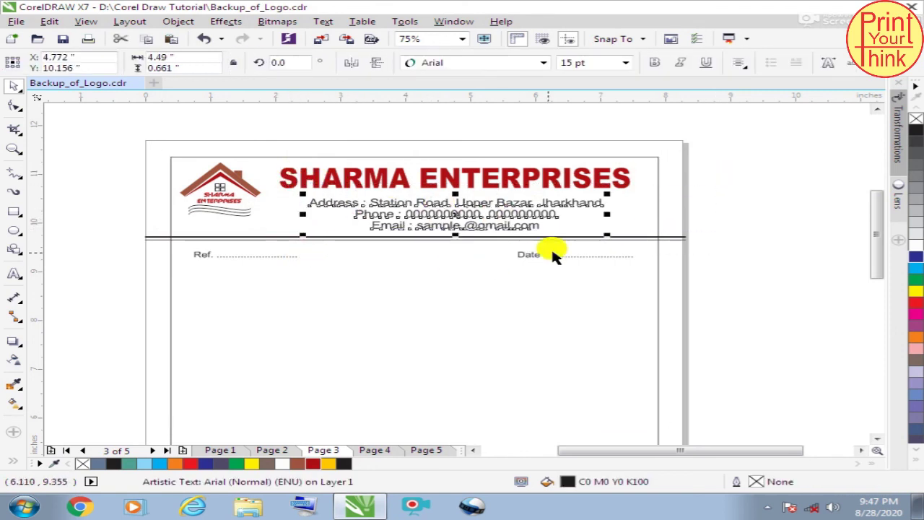
{"action": "left_click", "coordinate": [732, 226]}
{"action": "scroll", "coordinate": [332, 176], "scroll_direction": "down", "scroll_amount": 1}
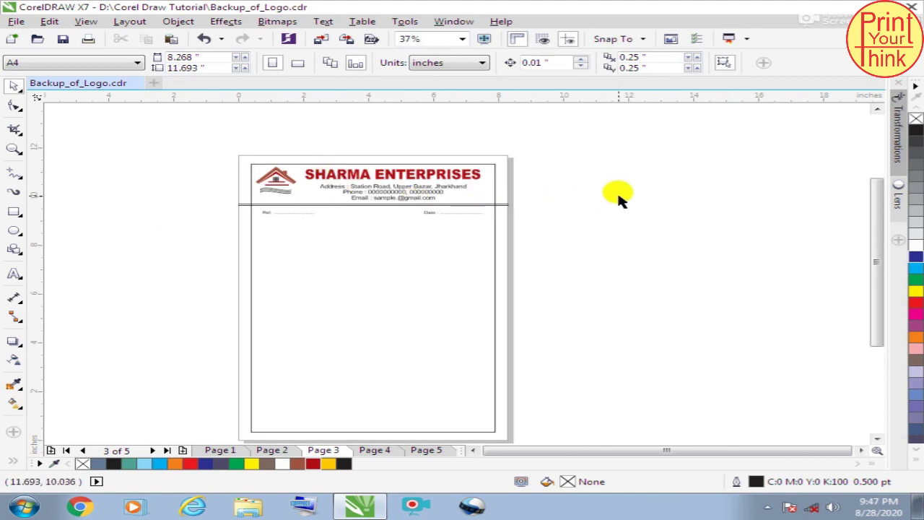
{"action": "scroll", "coordinate": [582, 233], "scroll_direction": "down", "scroll_amount": 1}
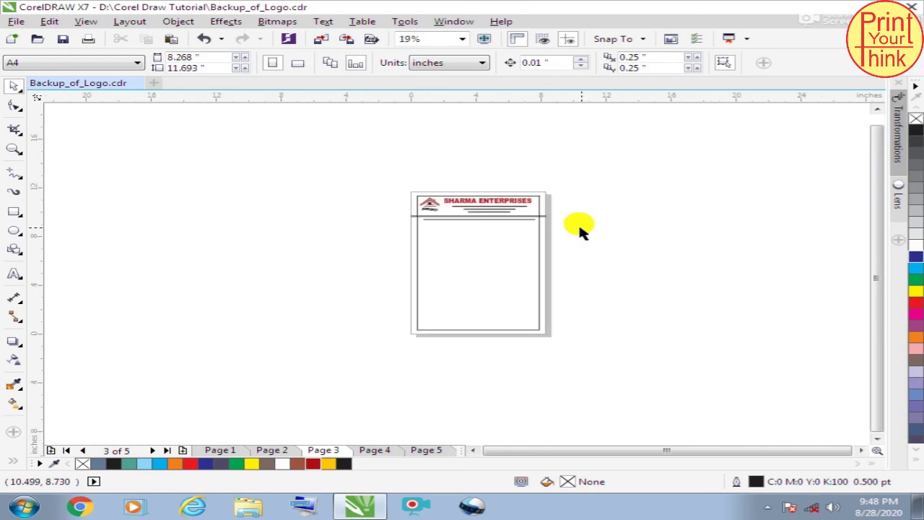
{"action": "scroll", "coordinate": [541, 237], "scroll_direction": "up", "scroll_amount": 1}
{"action": "scroll", "coordinate": [453, 178], "scroll_direction": "up", "scroll_amount": 1}
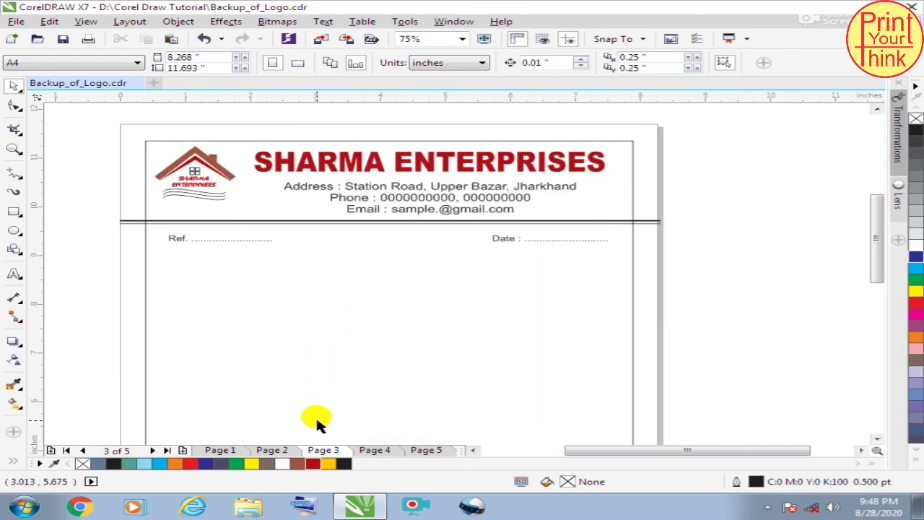
{"action": "scroll", "coordinate": [384, 163], "scroll_direction": "down", "scroll_amount": 1}
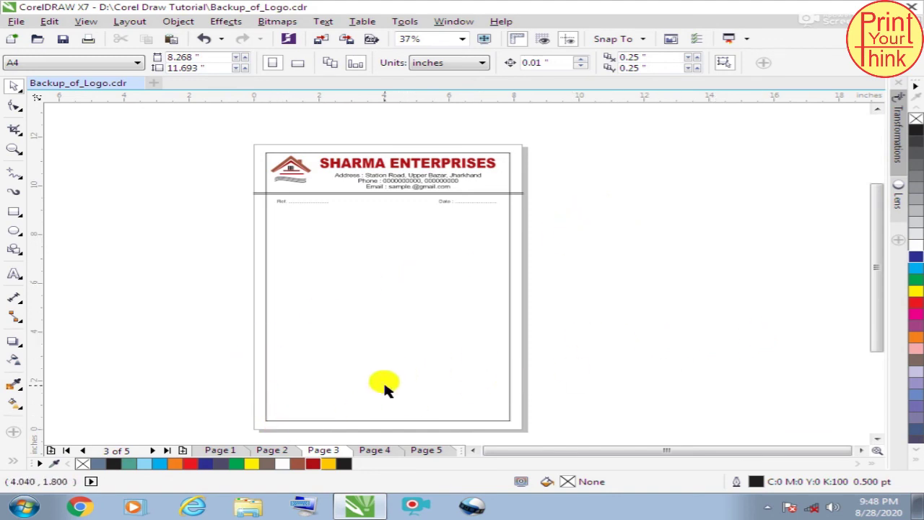
Go to Page 2 and examine the header of its letterhead
{"action": "left_click", "coordinate": [278, 453]}
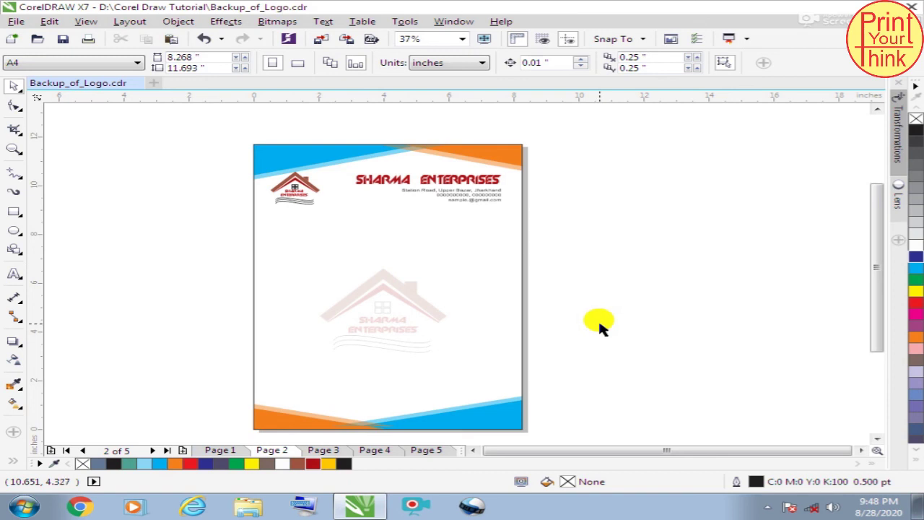
{"action": "scroll", "coordinate": [441, 204], "scroll_direction": "up", "scroll_amount": 2}
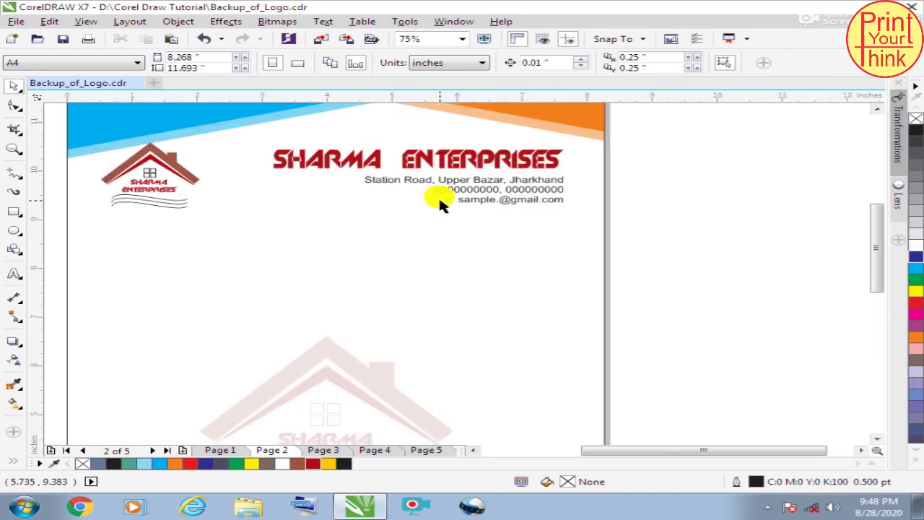